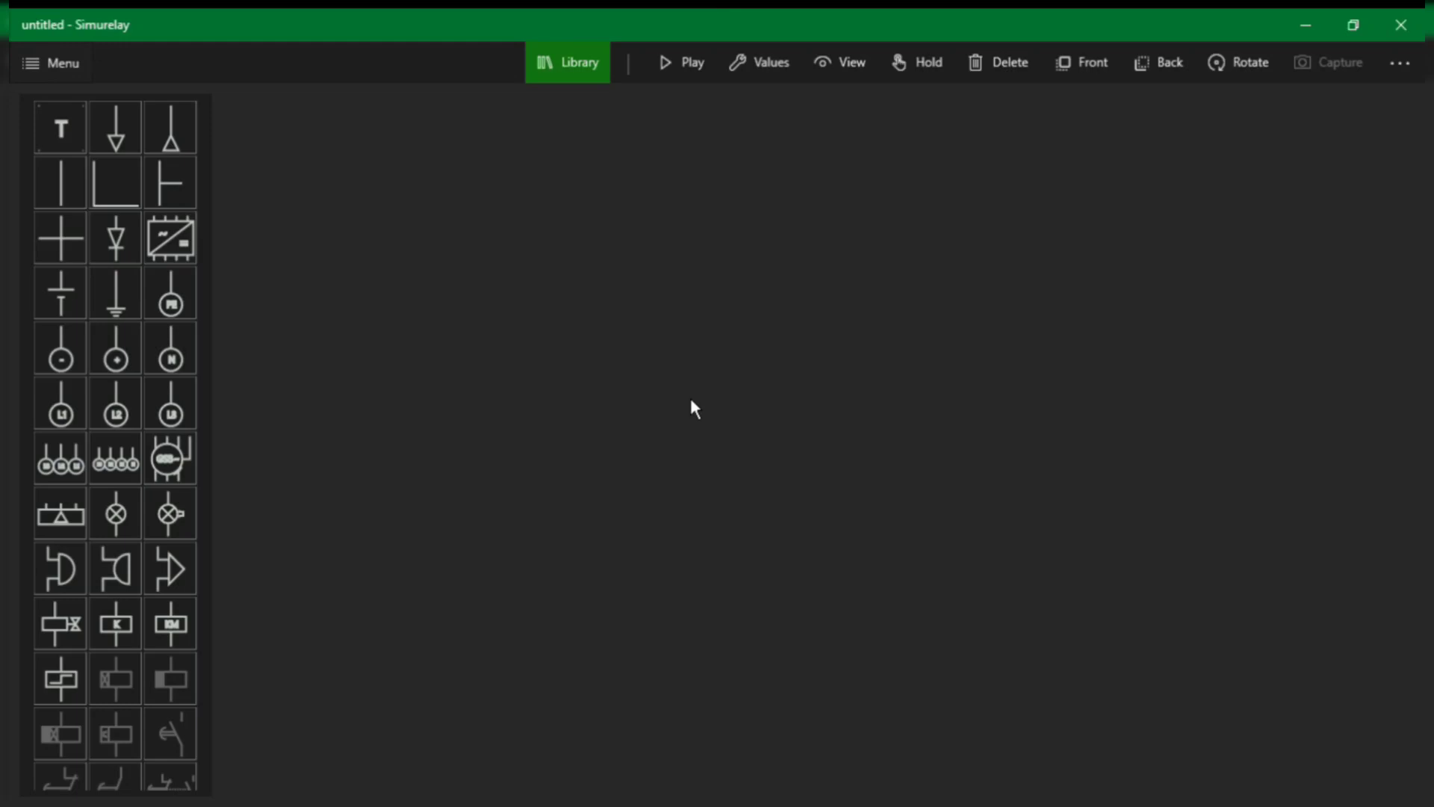
- Add an N supply terminal and an L1 supply terminal, aligning them vertically with L1 above N
{"action": "left_click", "coordinate": [178, 369]}
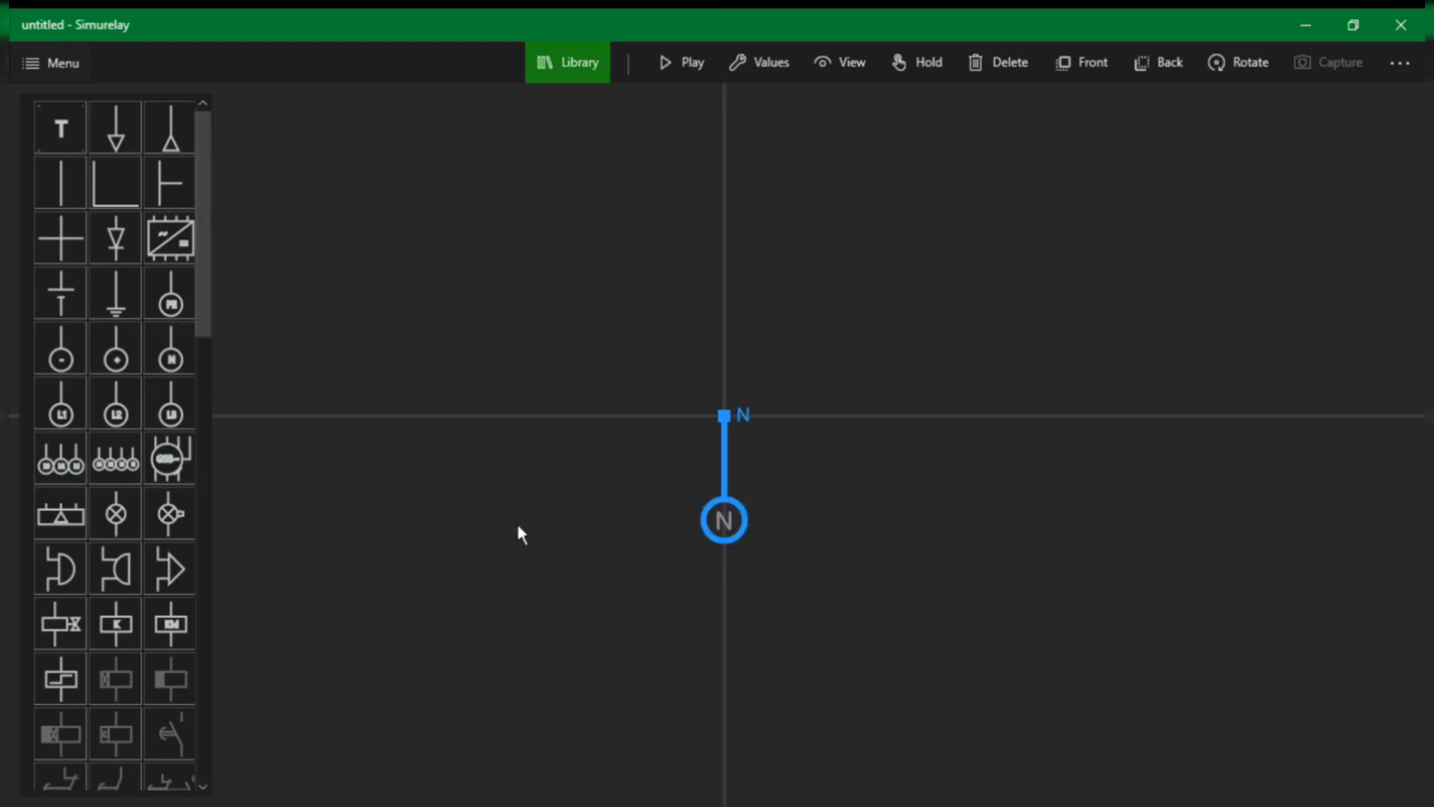
{"action": "left_click_drag", "start_coordinate": [711, 537], "coordinate": [383, 676]}
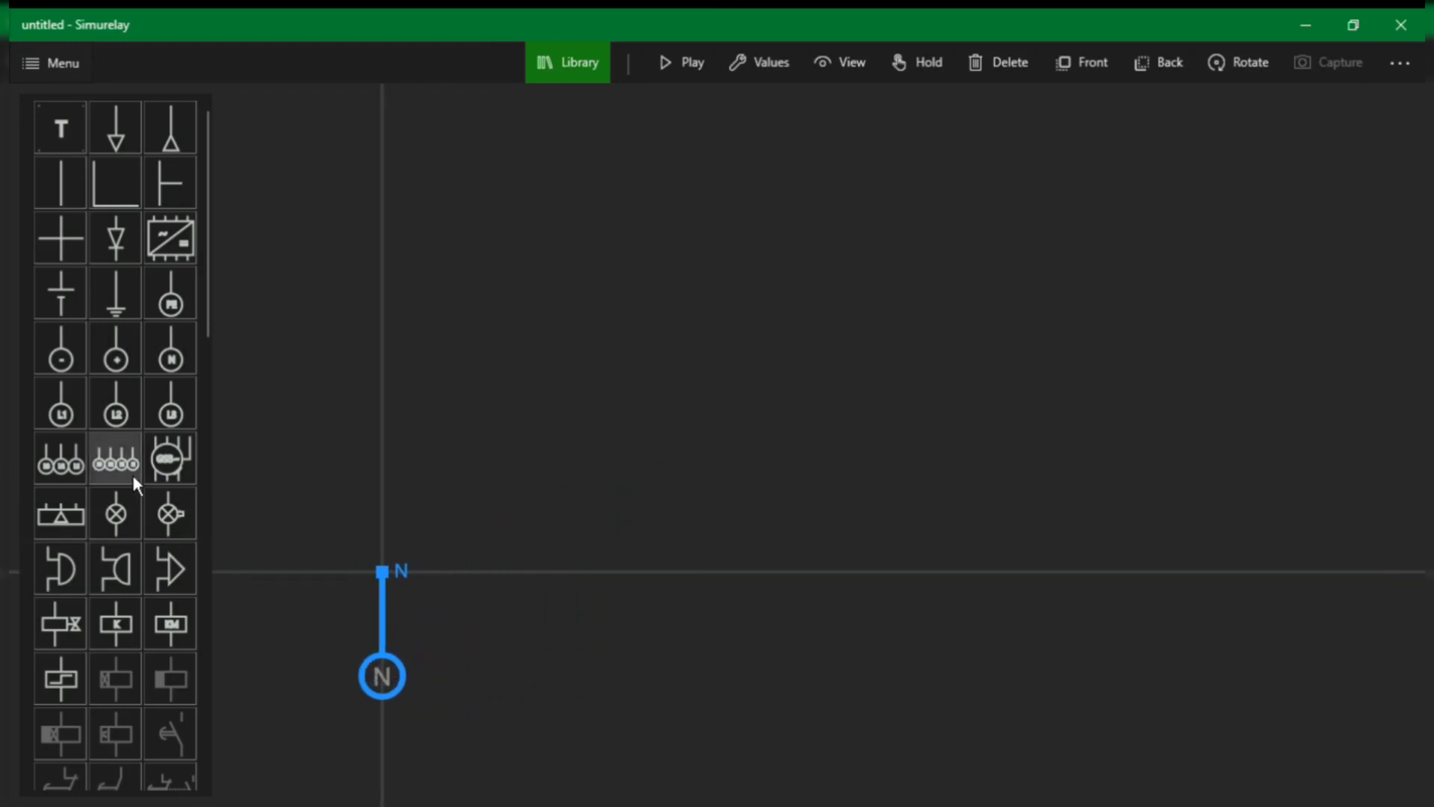
{"action": "left_click", "coordinate": [70, 414]}
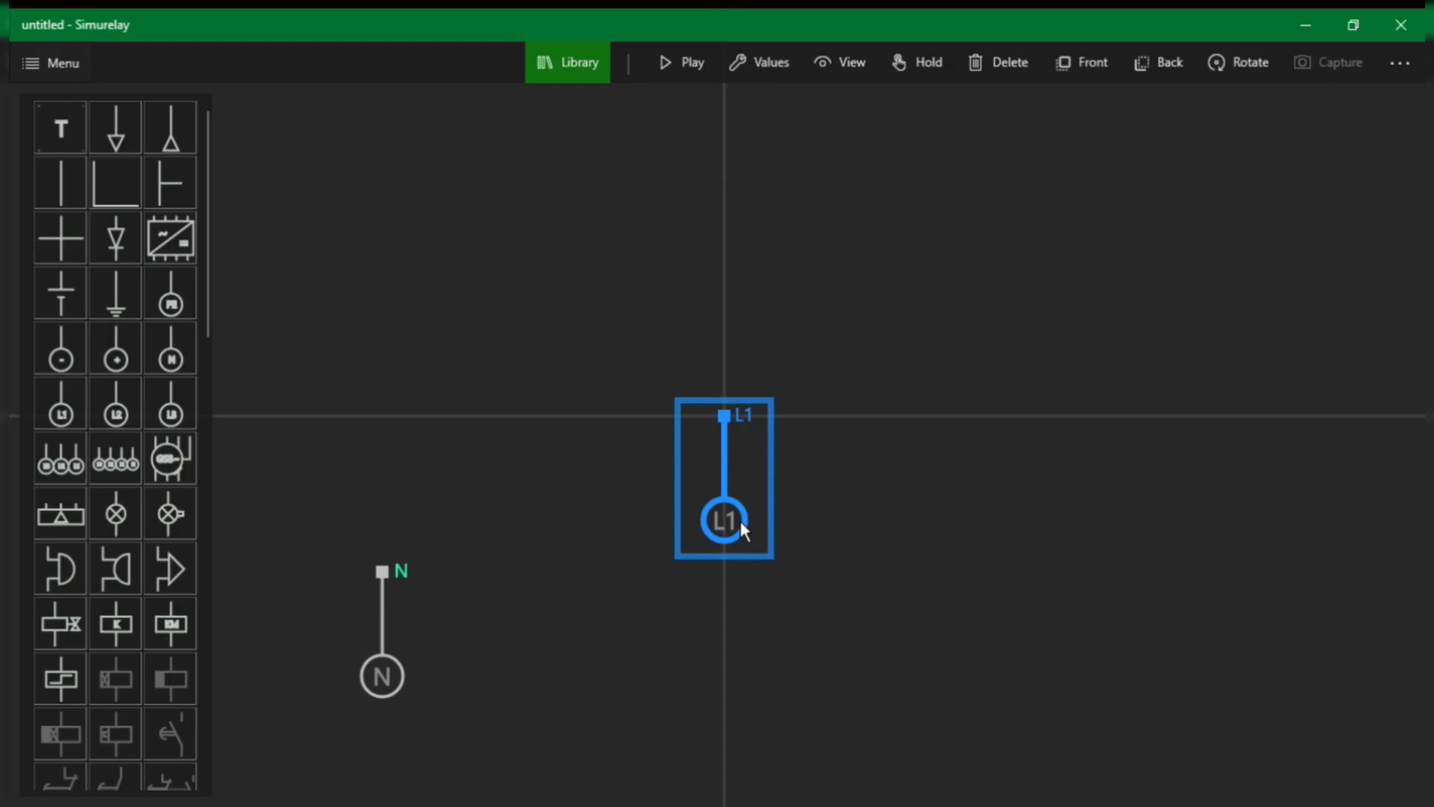
{"action": "left_click_drag", "start_coordinate": [740, 523], "coordinate": [388, 212]}
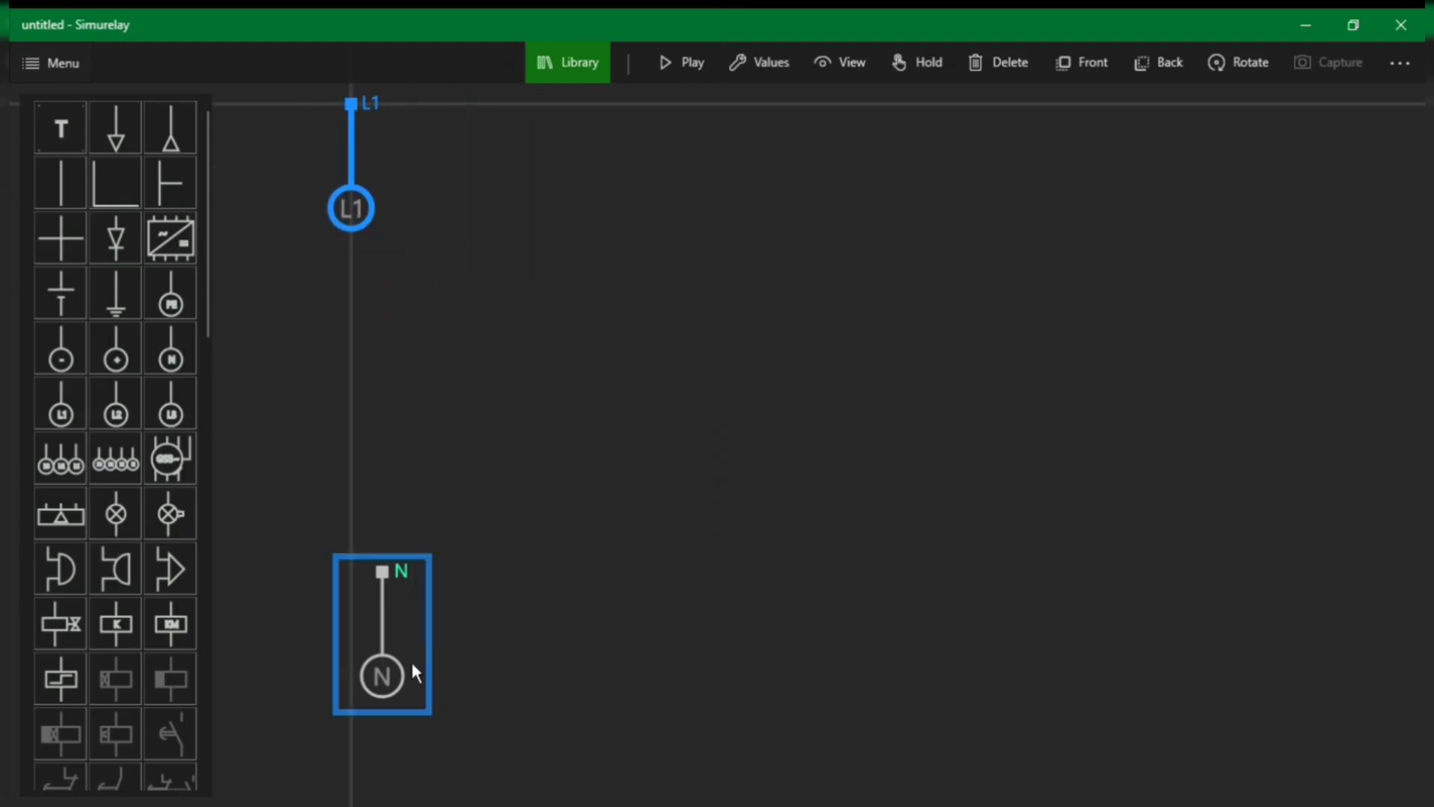
{"action": "left_click_drag", "start_coordinate": [413, 667], "coordinate": [352, 725]}
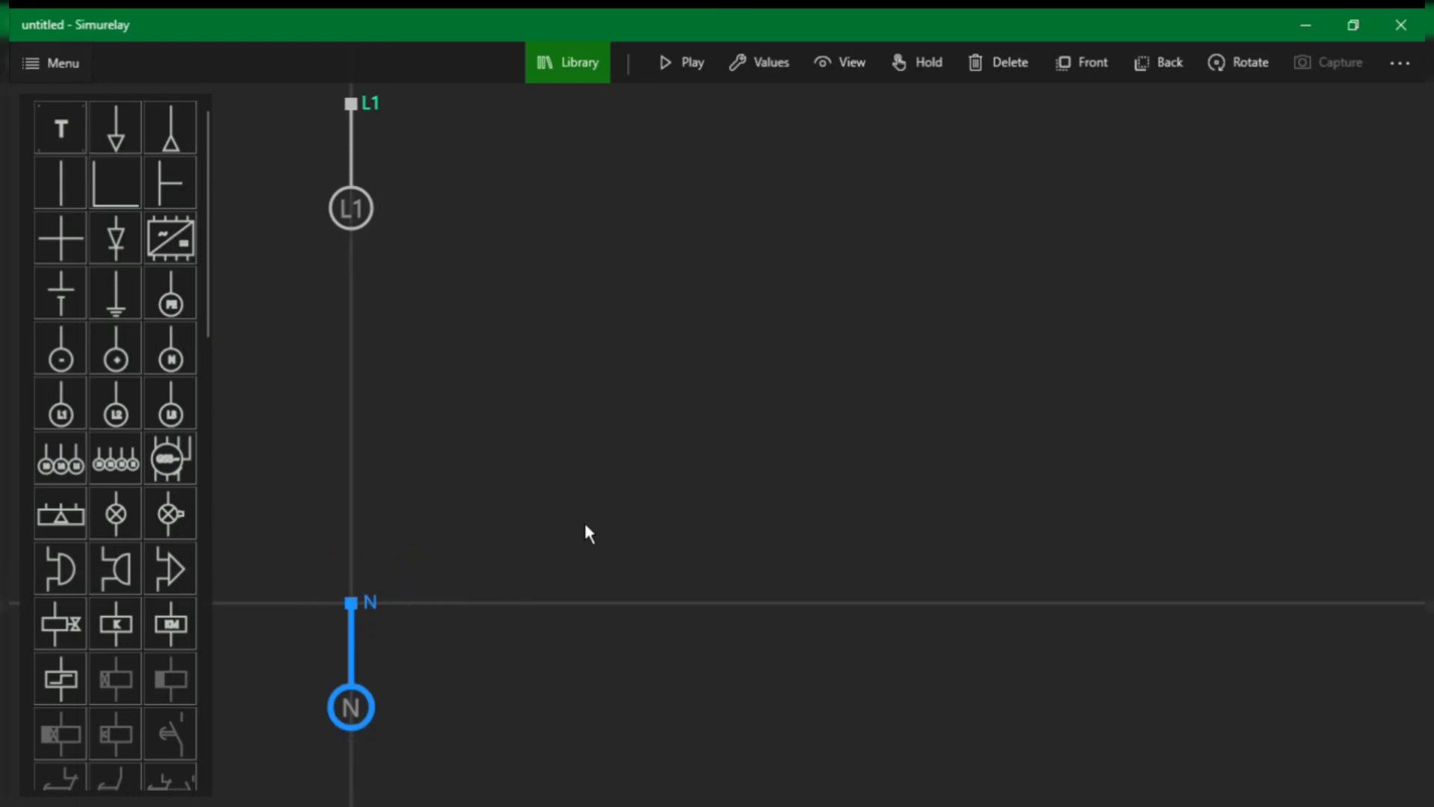
- Space the L1 and N terminals farther apart on one vertical line and rotate L1 by 180° so its connection faces down
{"action": "scroll", "coordinate": [582, 556], "scroll_direction": "down", "scroll_amount": 5}
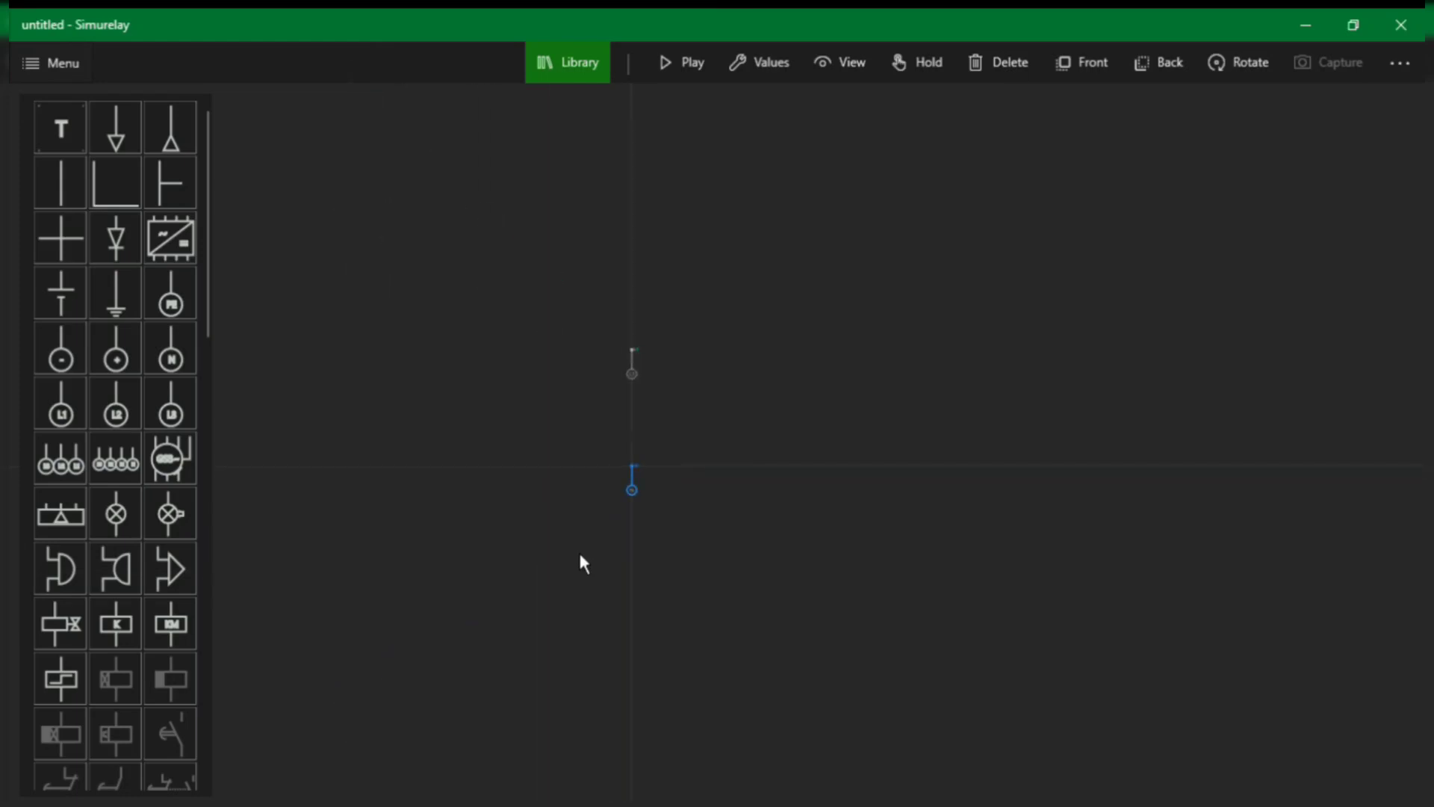
{"action": "scroll", "coordinate": [584, 564], "scroll_direction": "up", "scroll_amount": 1}
{"action": "scroll", "coordinate": [581, 557], "scroll_direction": "up", "scroll_amount": 3}
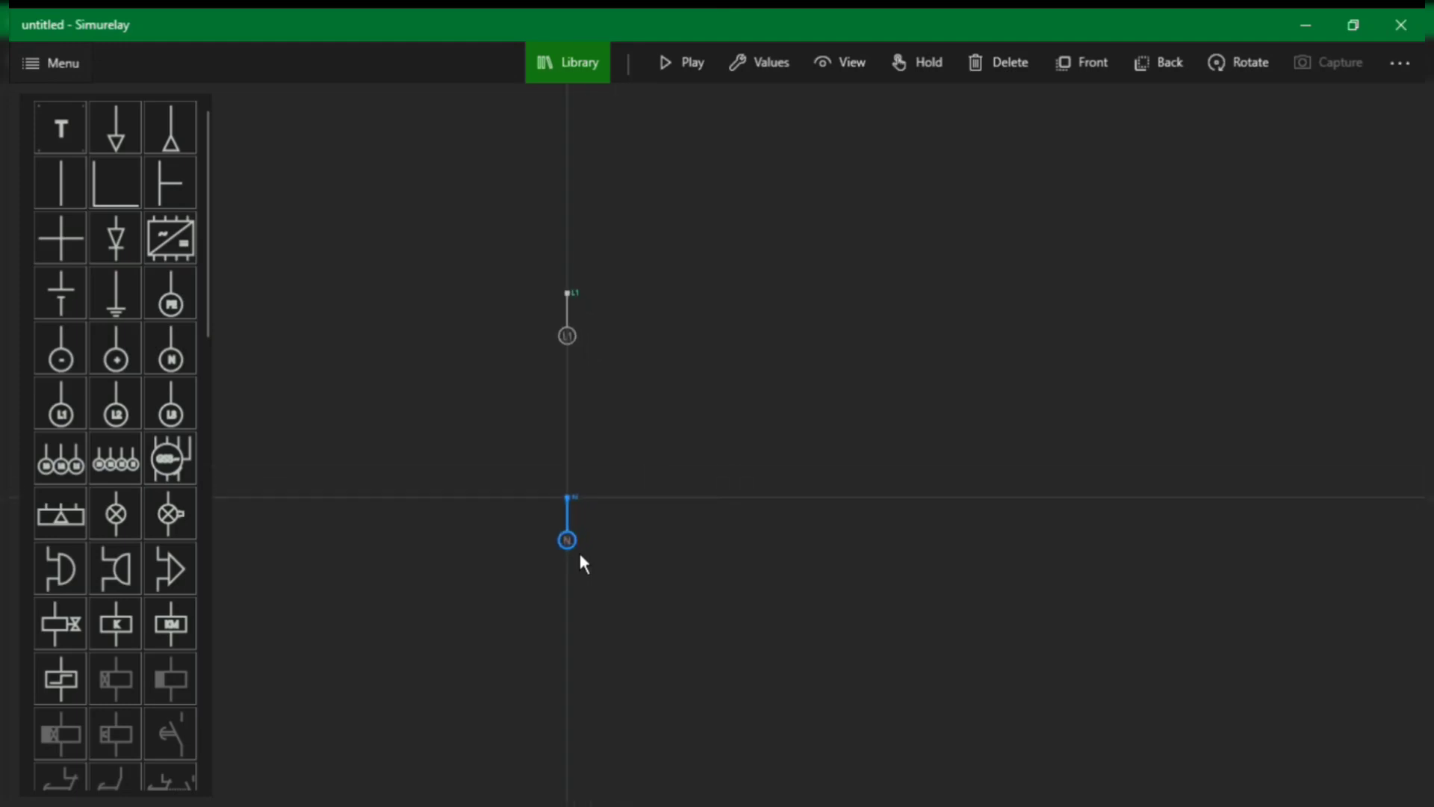
{"action": "left_click_drag", "start_coordinate": [578, 560], "coordinate": [332, 729]}
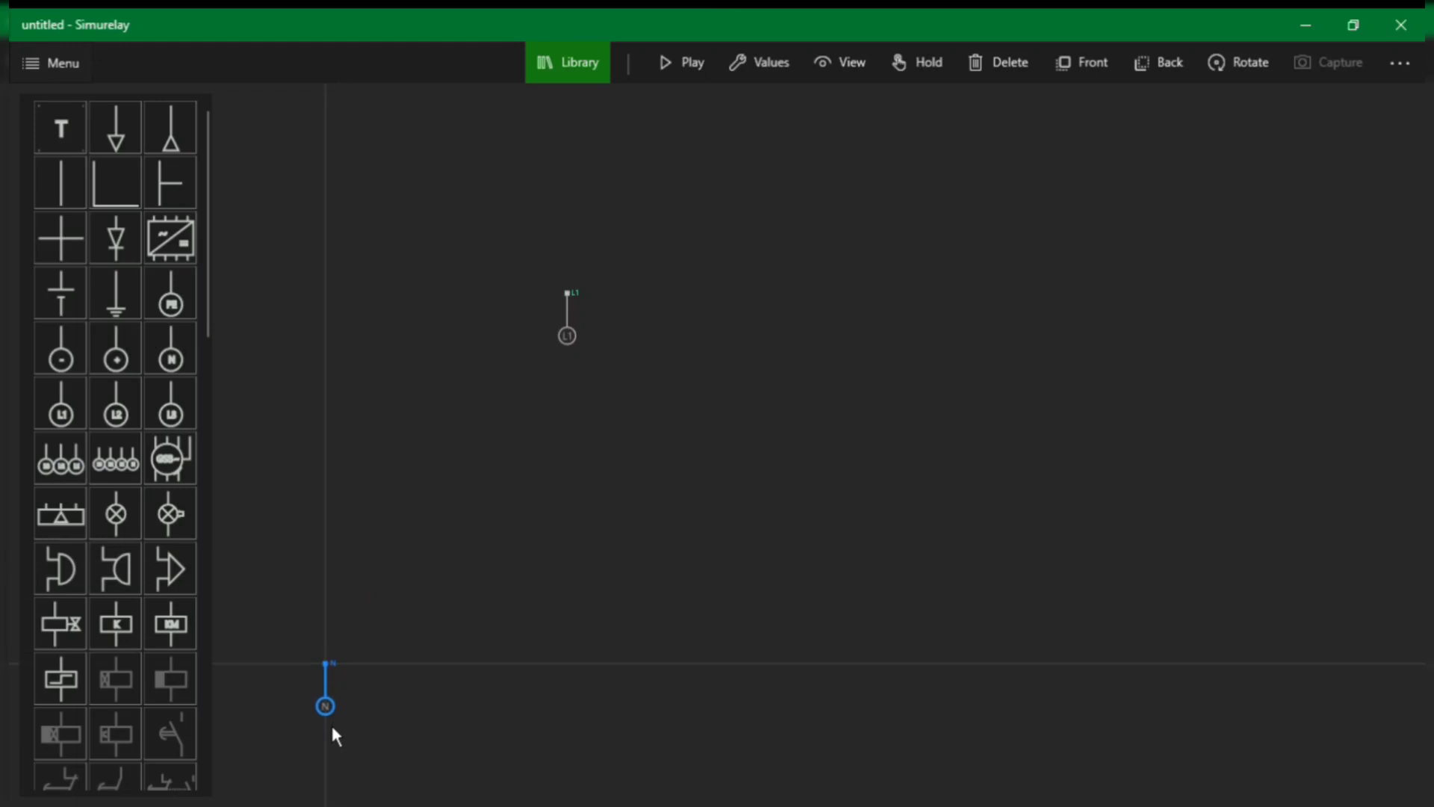
{"action": "left_click_drag", "start_coordinate": [589, 345], "coordinate": [346, 185]}
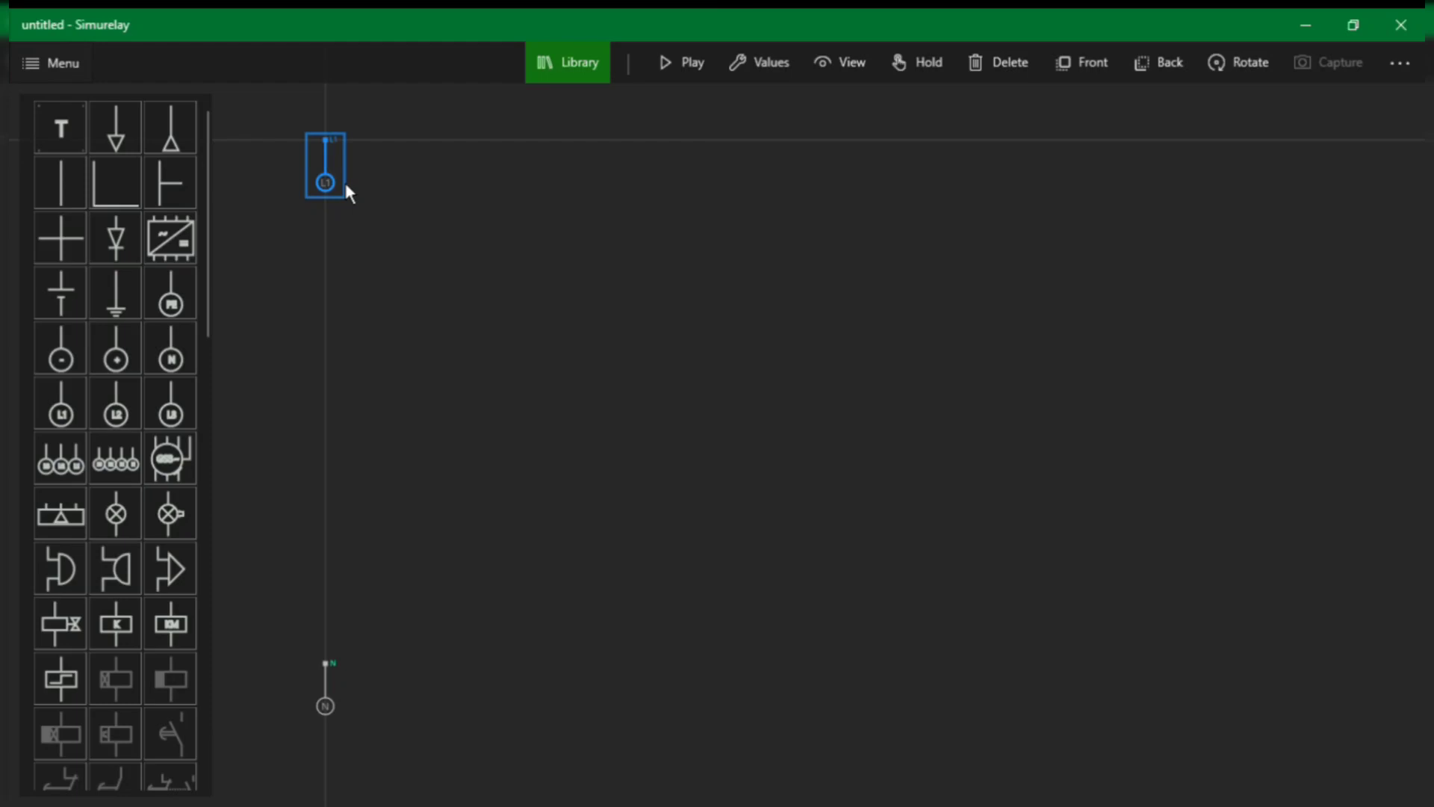
{"action": "left_click", "coordinate": [1239, 65]}
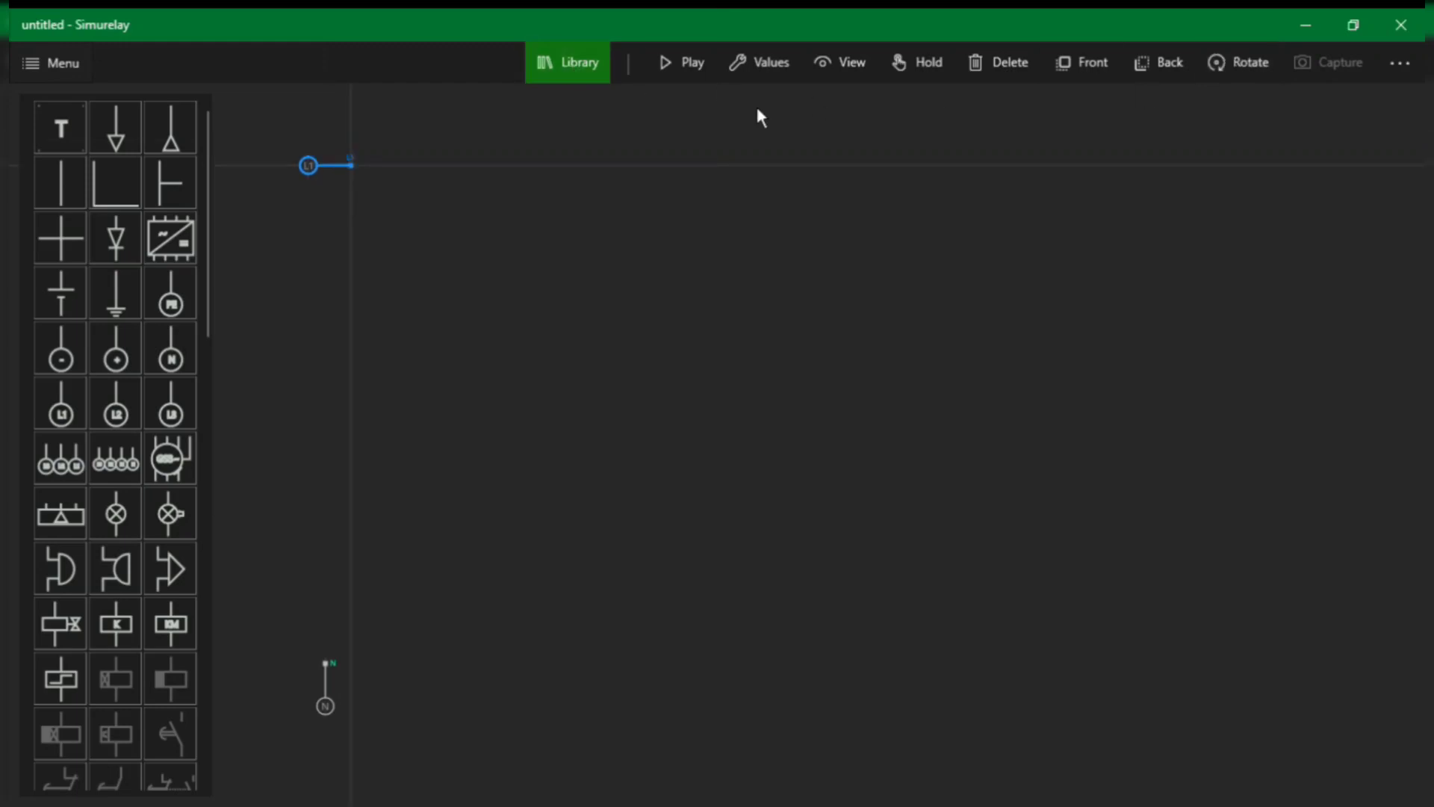
{"action": "left_click", "coordinate": [1257, 65]}
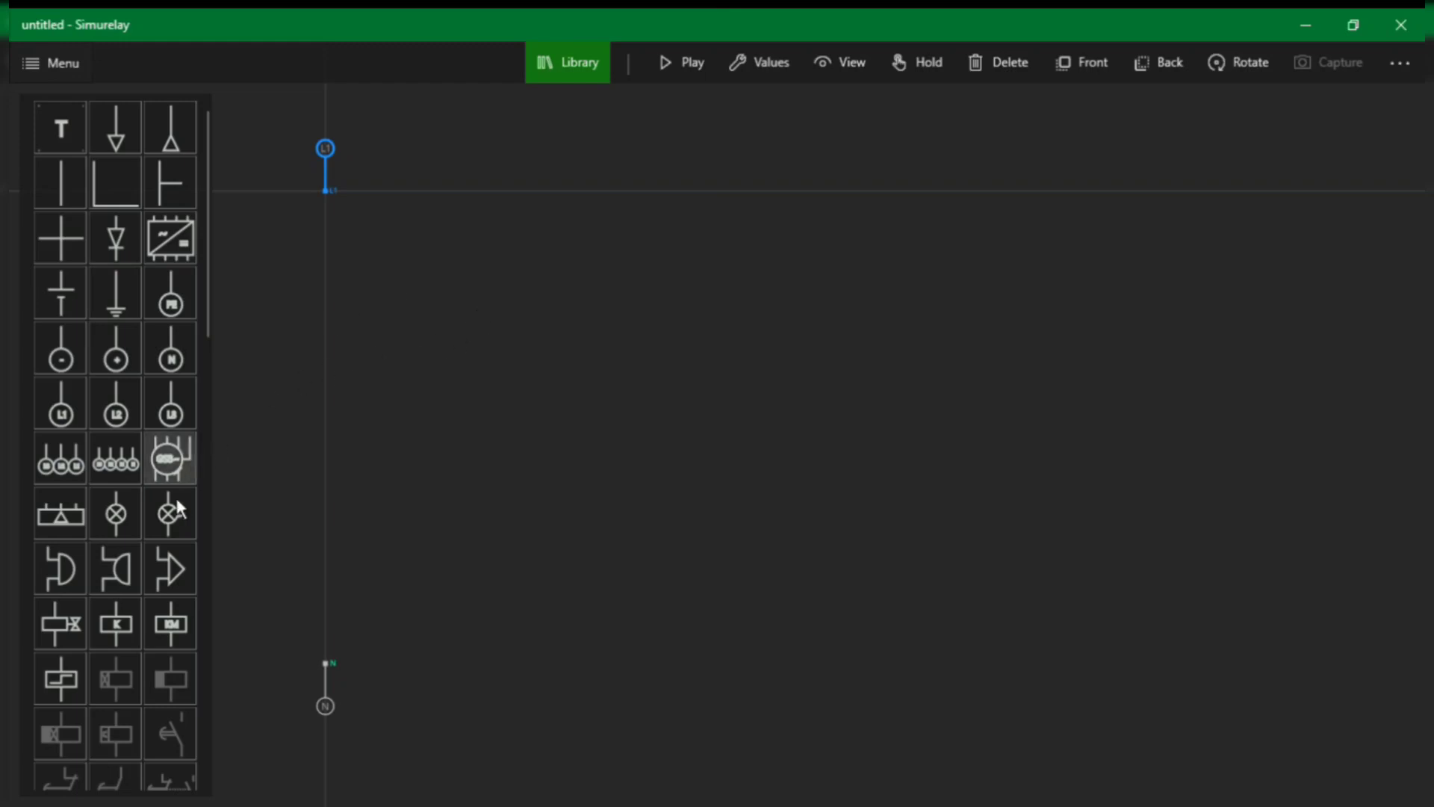
- Add a single-pole fuse disconnector and place it directly below the L1 terminal, in line with it
{"action": "scroll", "coordinate": [157, 532], "scroll_direction": "down", "scroll_amount": 1}
{"action": "scroll", "coordinate": [172, 445], "scroll_direction": "down", "scroll_amount": 6}
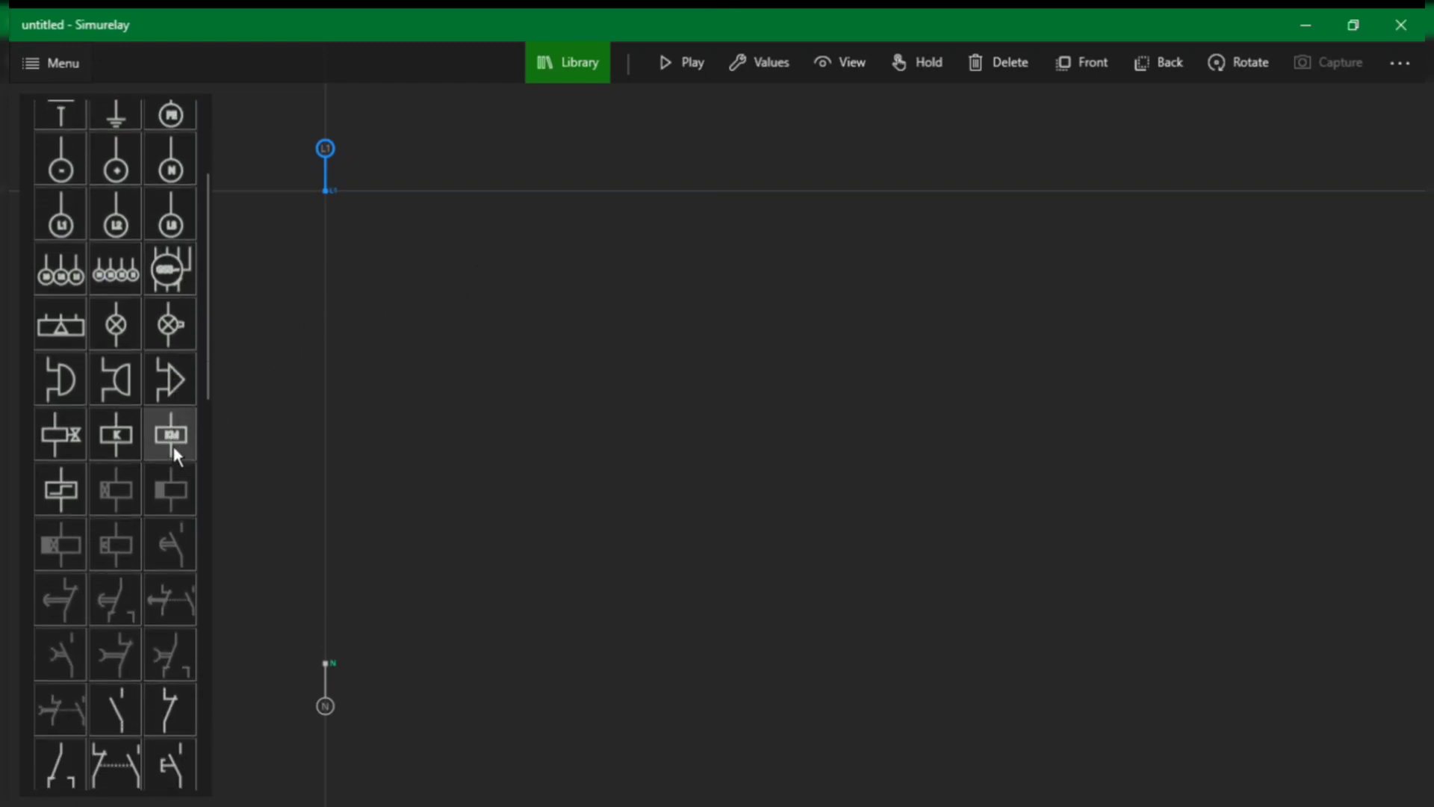
{"action": "scroll", "coordinate": [174, 451], "scroll_direction": "down", "scroll_amount": 8}
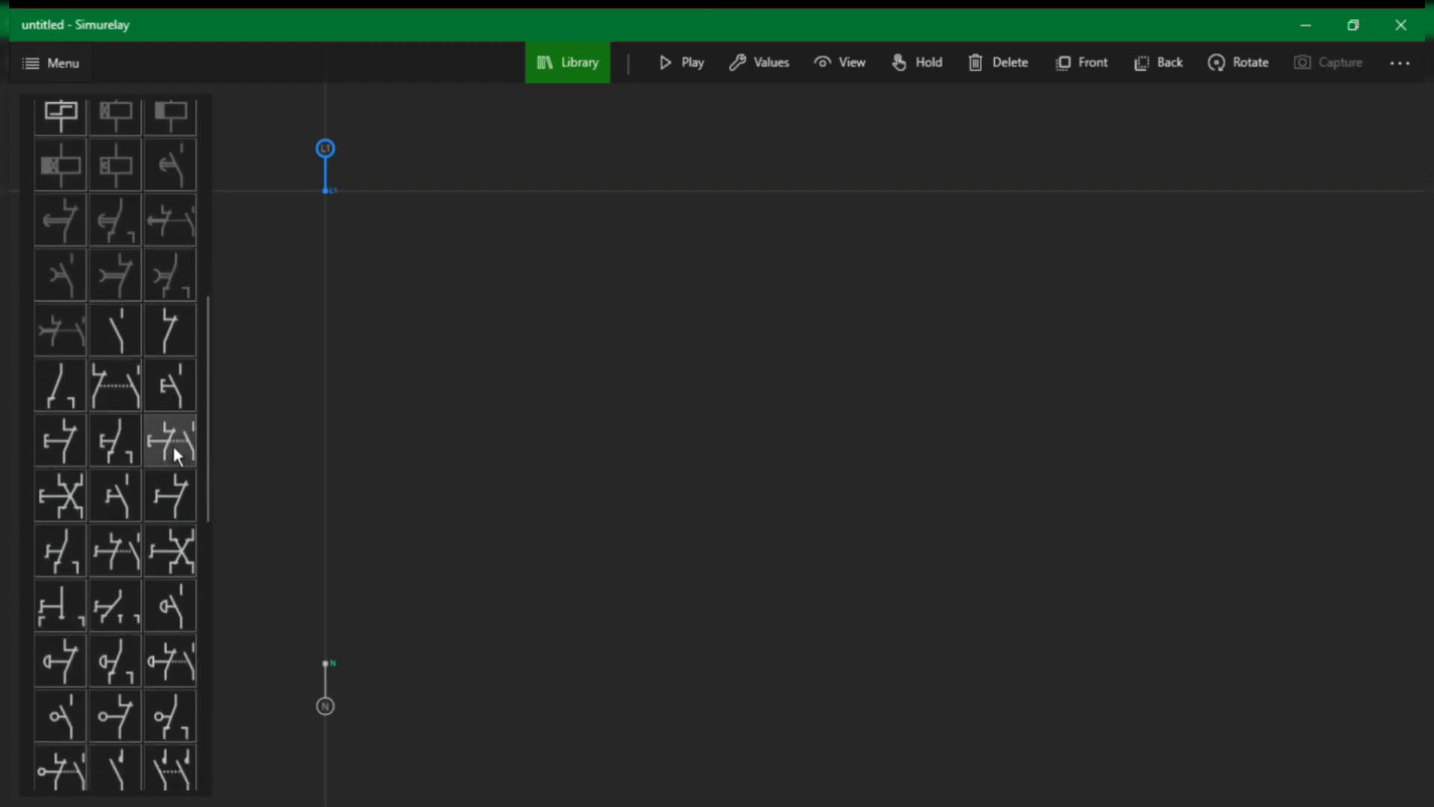
{"action": "scroll", "coordinate": [174, 452], "scroll_direction": "down", "scroll_amount": 4}
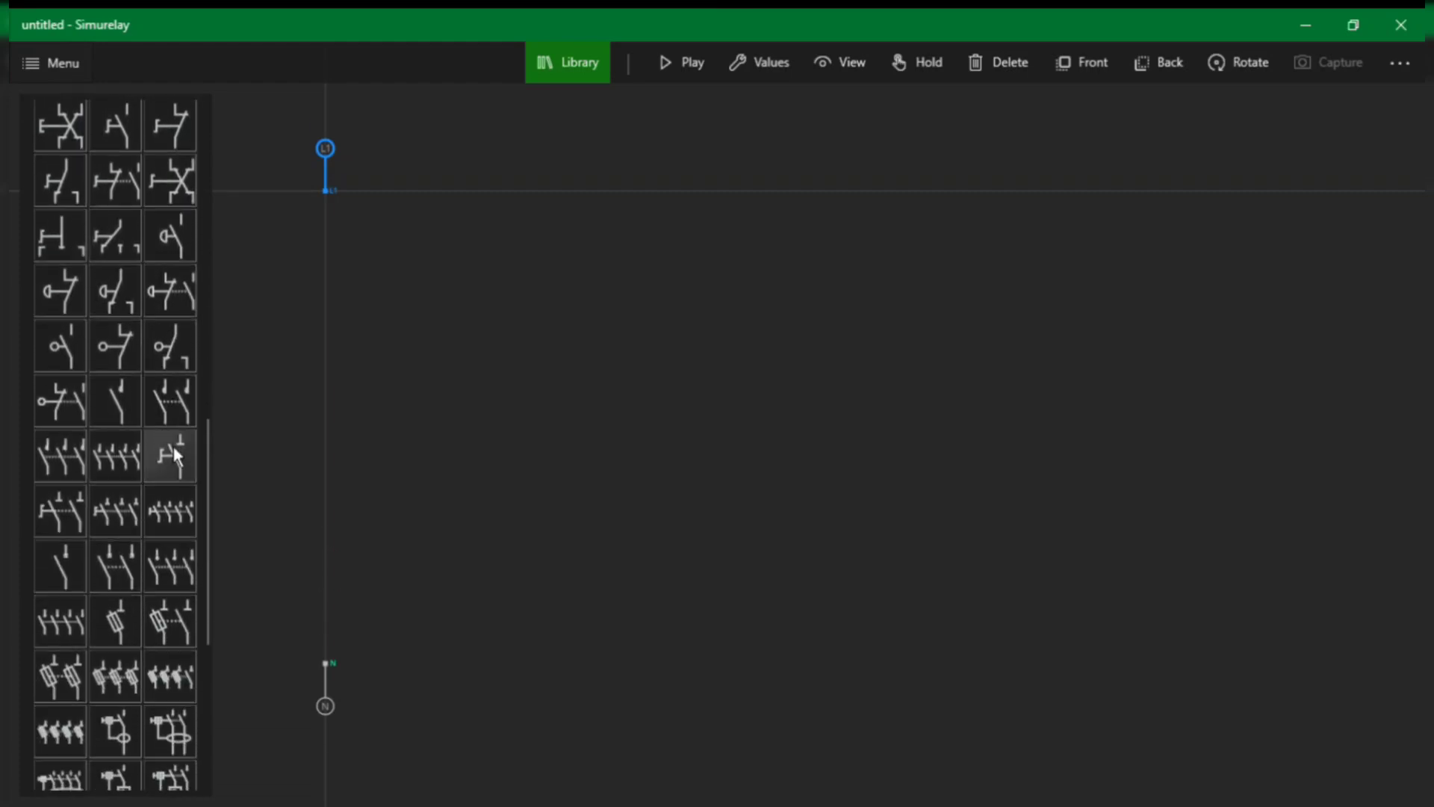
{"action": "scroll", "coordinate": [174, 449], "scroll_direction": "down", "scroll_amount": 4}
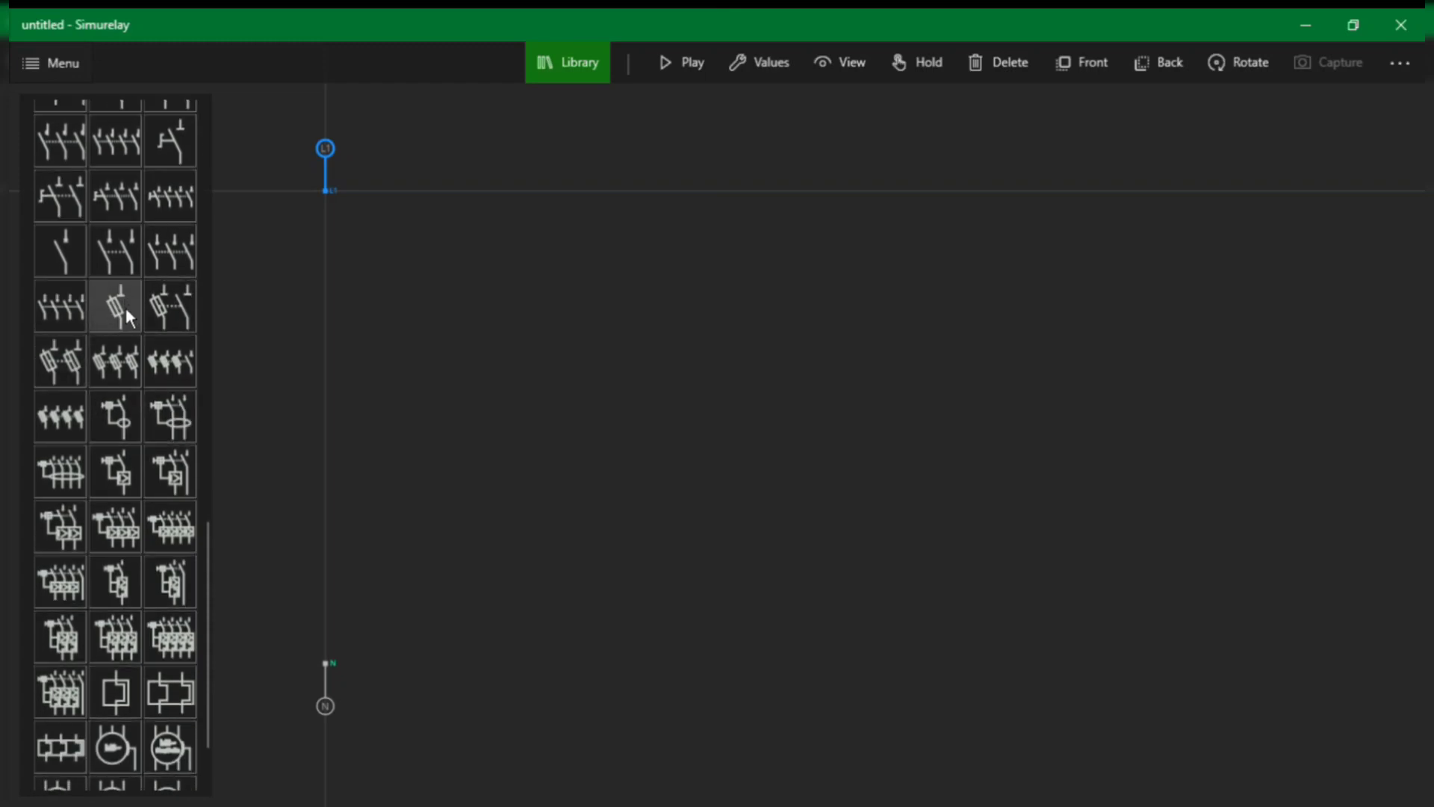
{"action": "left_click", "coordinate": [125, 319]}
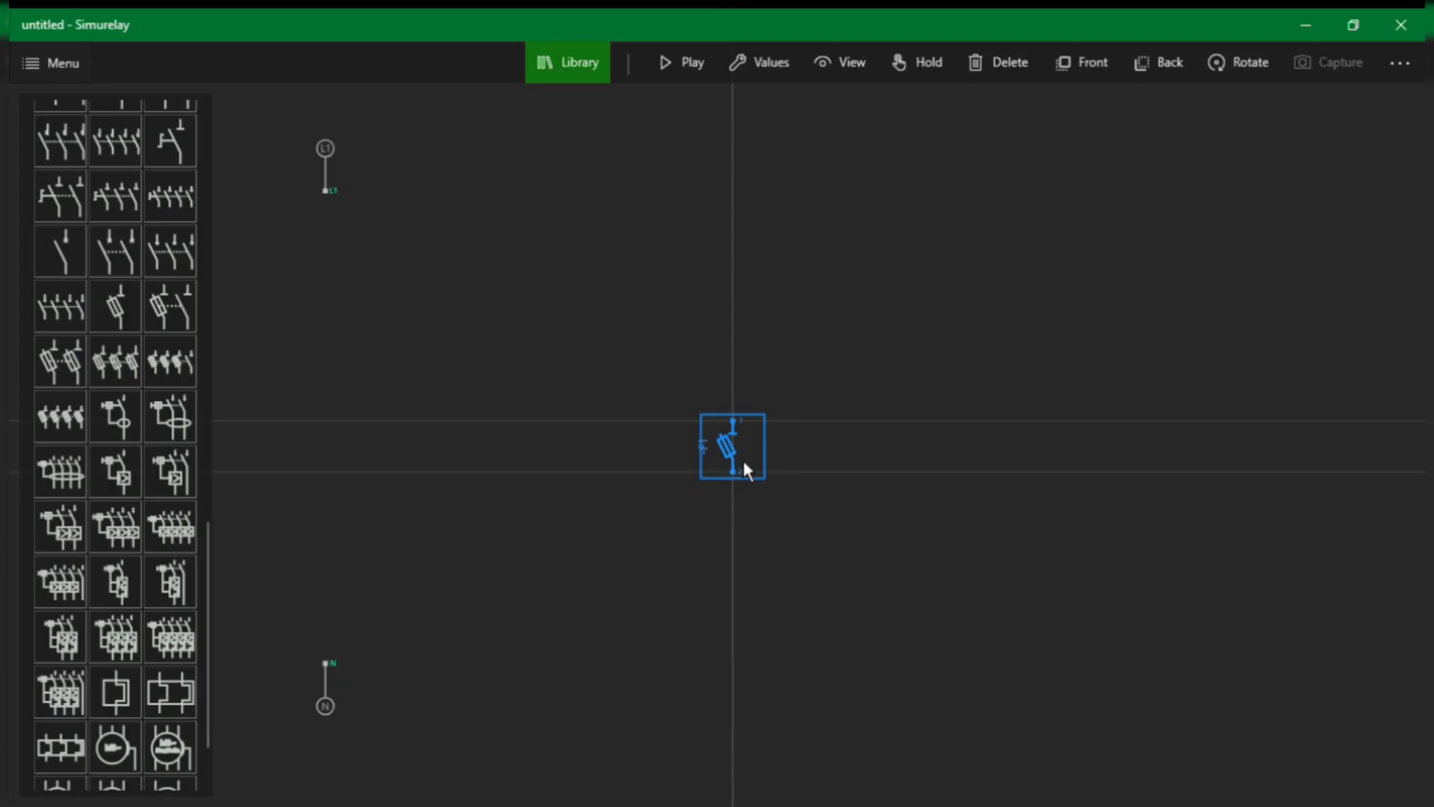
{"action": "left_click_drag", "start_coordinate": [744, 463], "coordinate": [336, 266]}
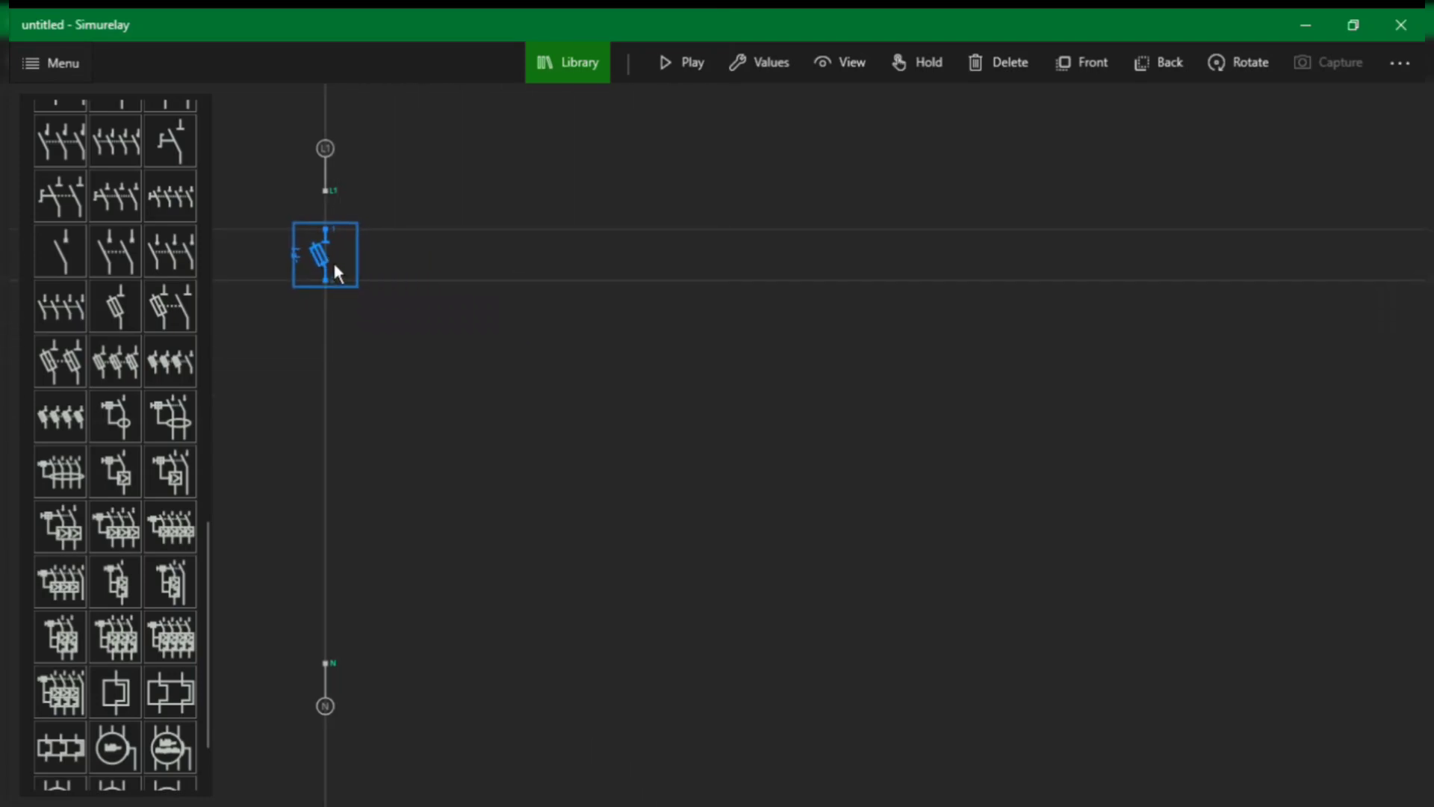
{"action": "left_click", "coordinate": [782, 350]}
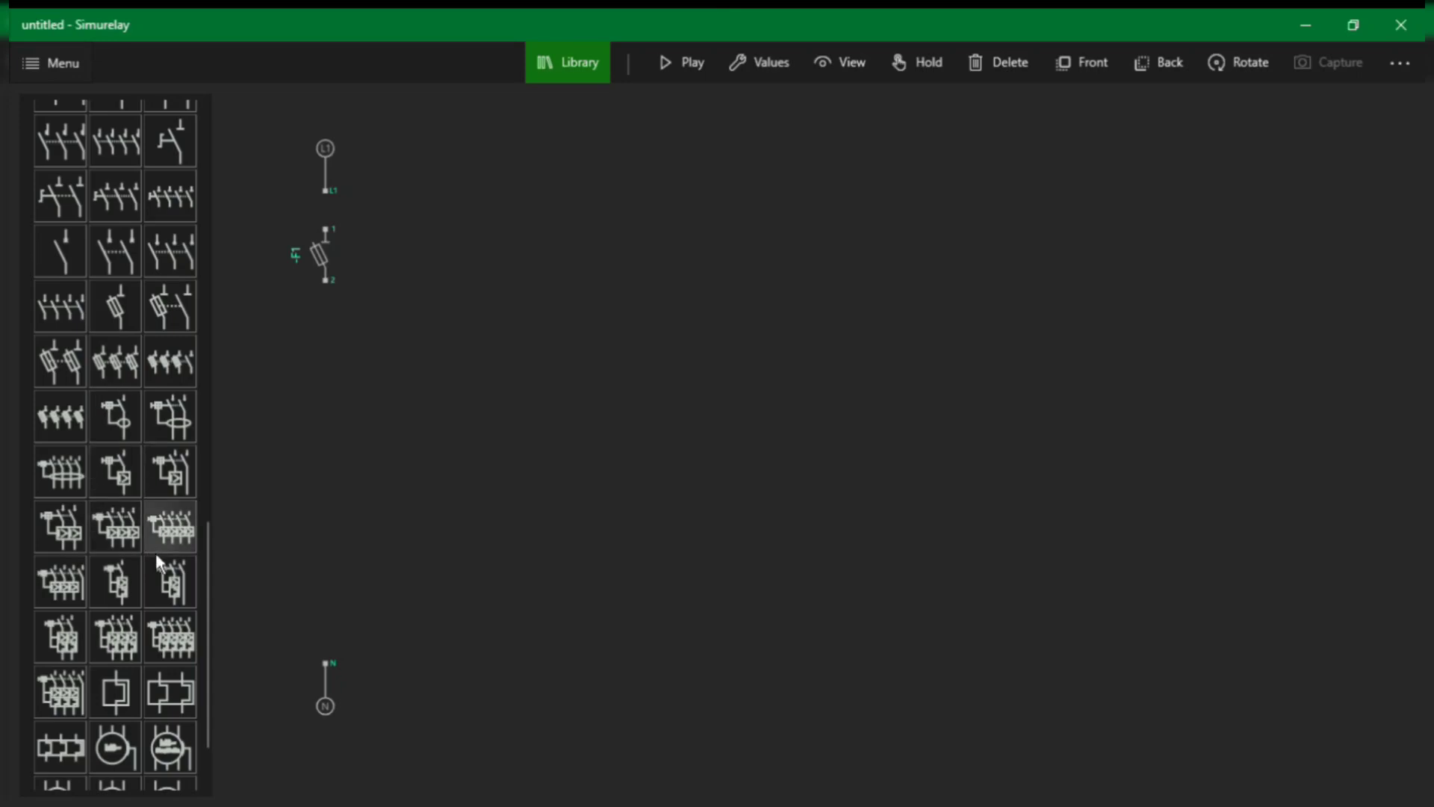
- Add a normally closed relay contact and align it directly below the fuse
{"action": "scroll", "coordinate": [163, 444], "scroll_direction": "up", "scroll_amount": 3}
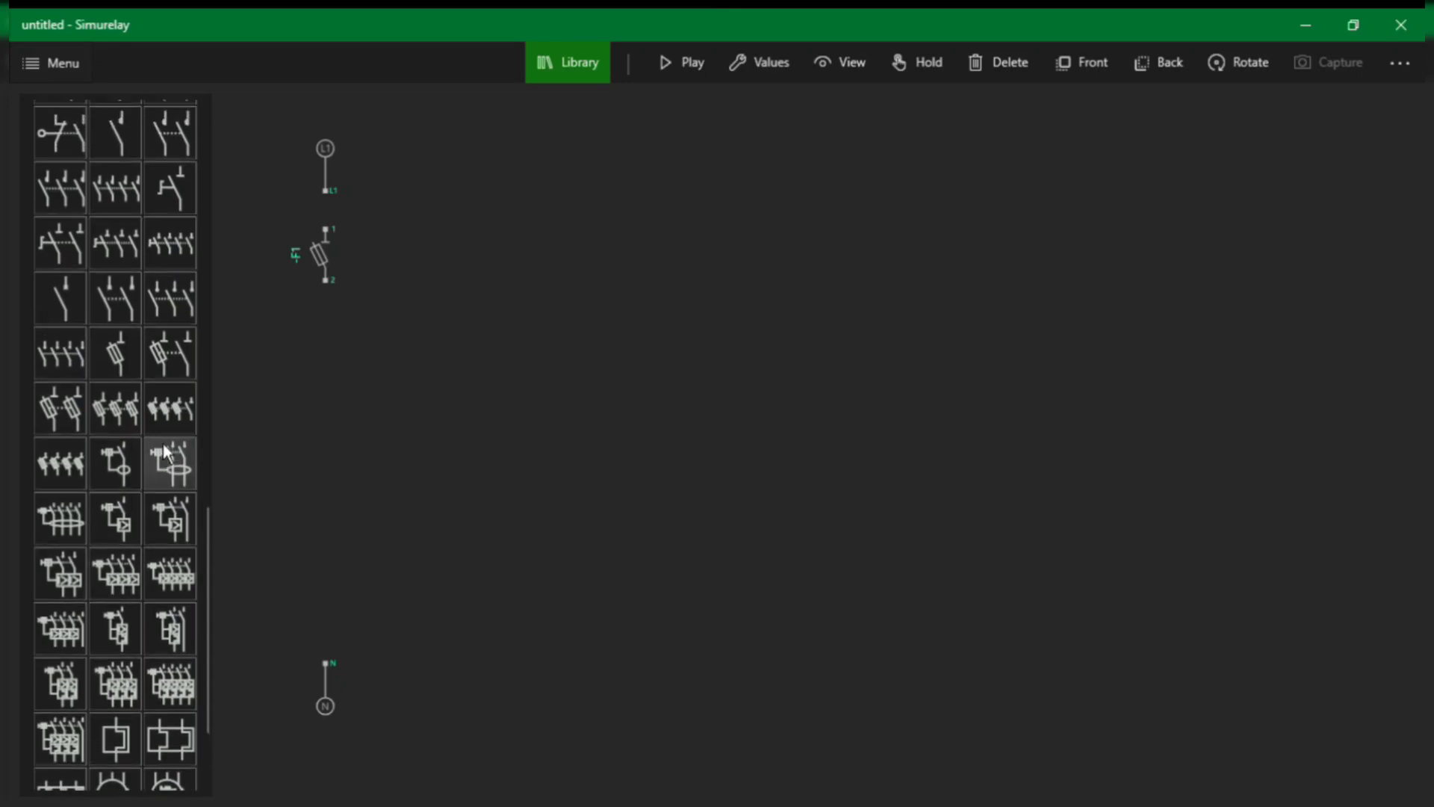
{"action": "scroll", "coordinate": [166, 450], "scroll_direction": "up", "scroll_amount": 5}
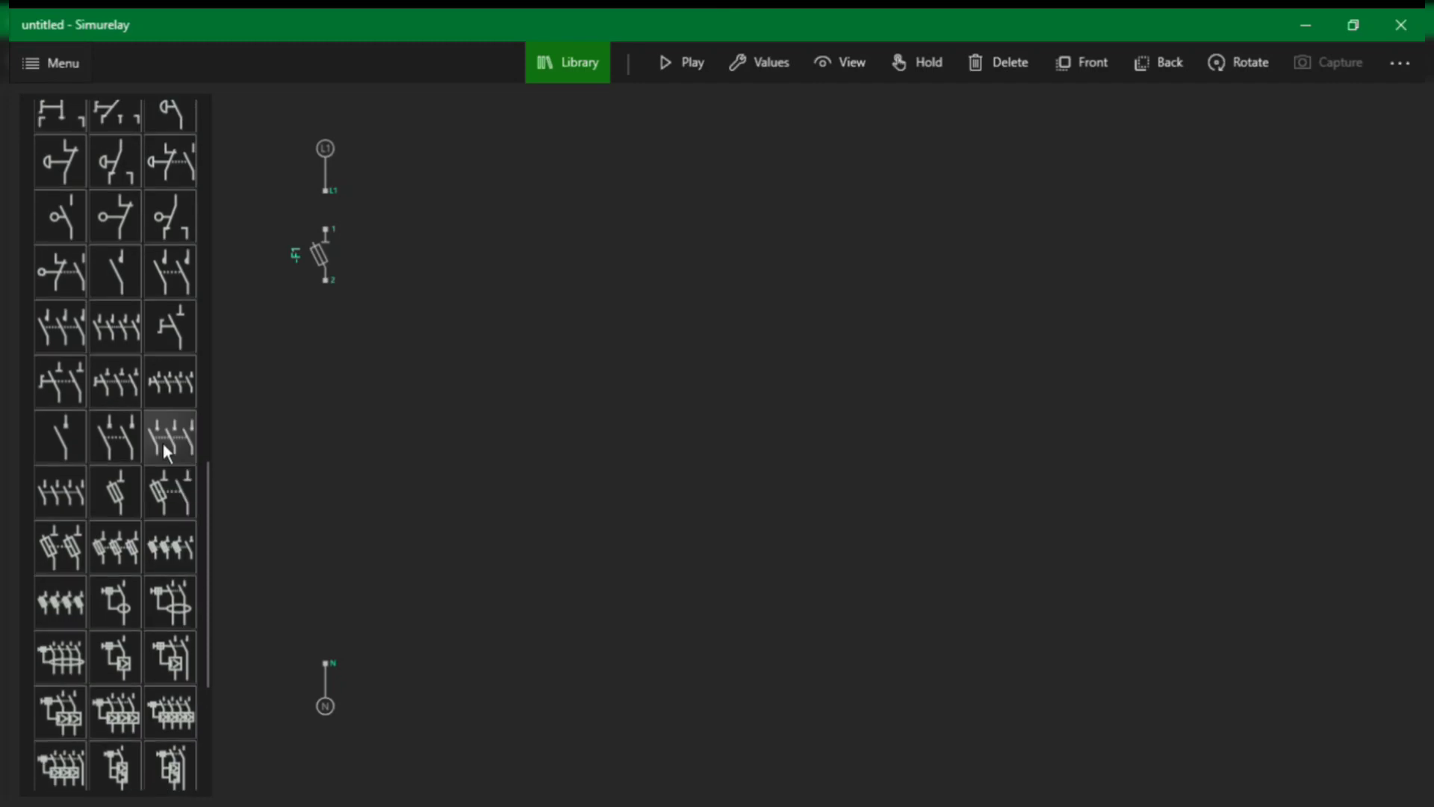
{"action": "scroll", "coordinate": [170, 436], "scroll_direction": "up", "scroll_amount": 4}
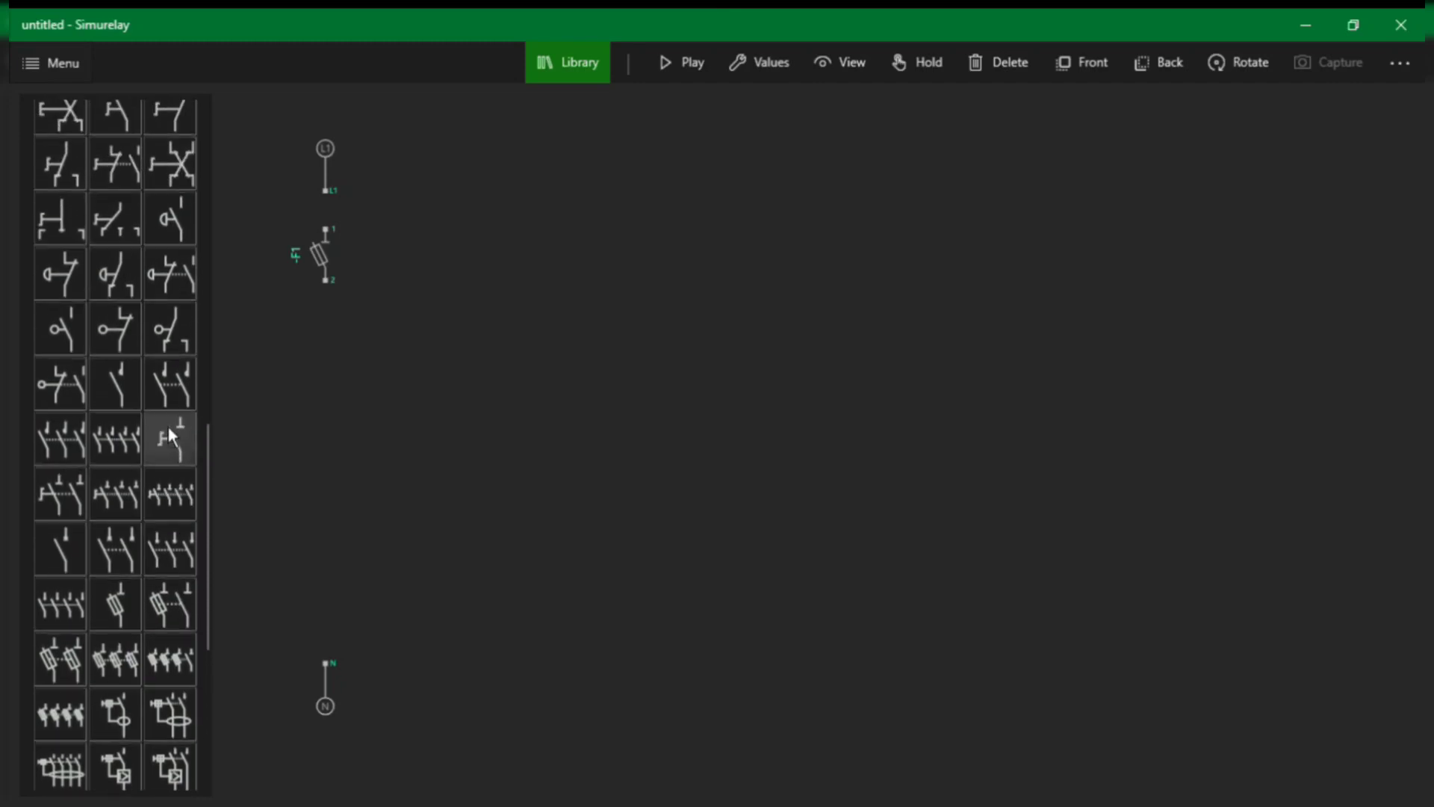
{"action": "scroll", "coordinate": [171, 435], "scroll_direction": "up", "scroll_amount": 2}
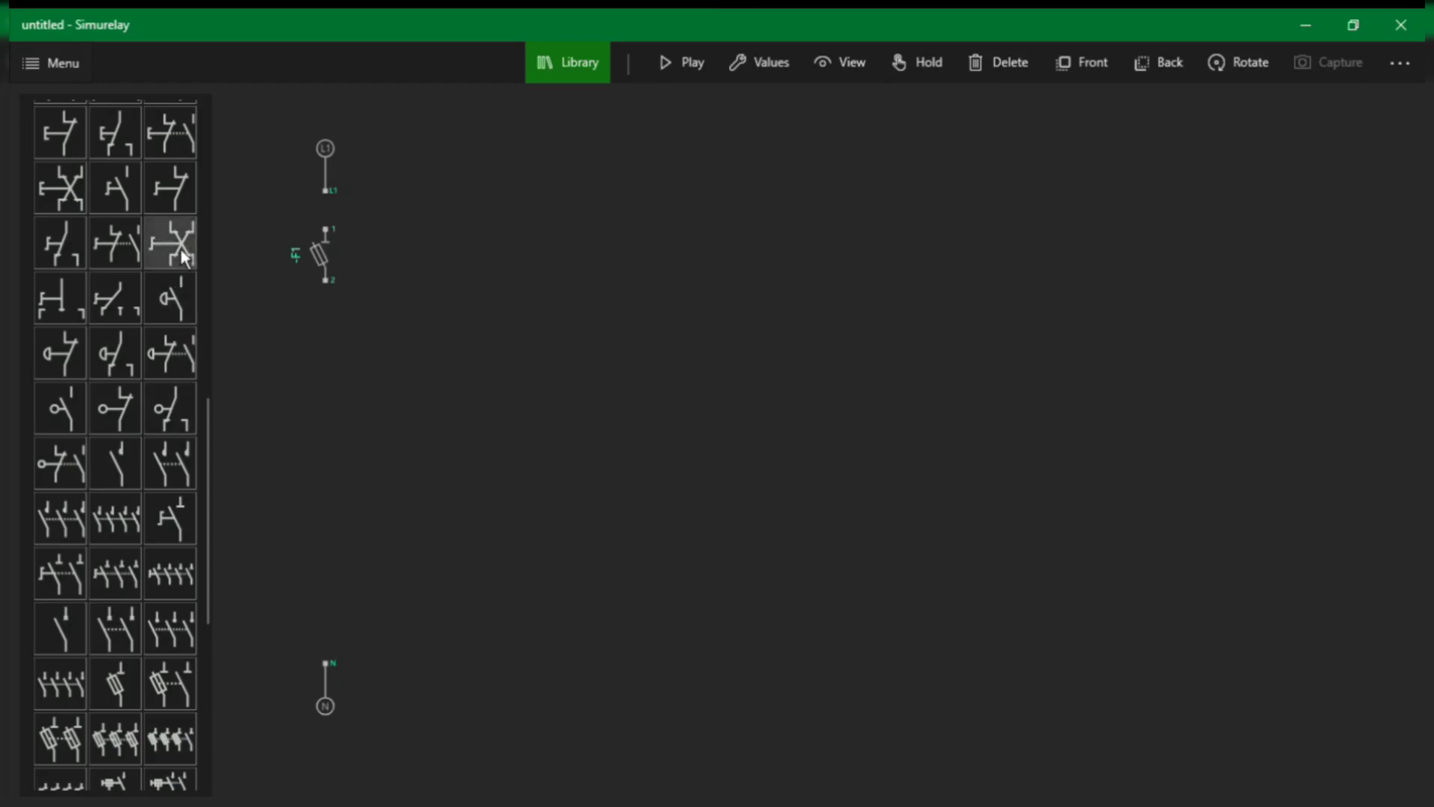
{"action": "scroll", "coordinate": [158, 338], "scroll_direction": "up", "scroll_amount": 2}
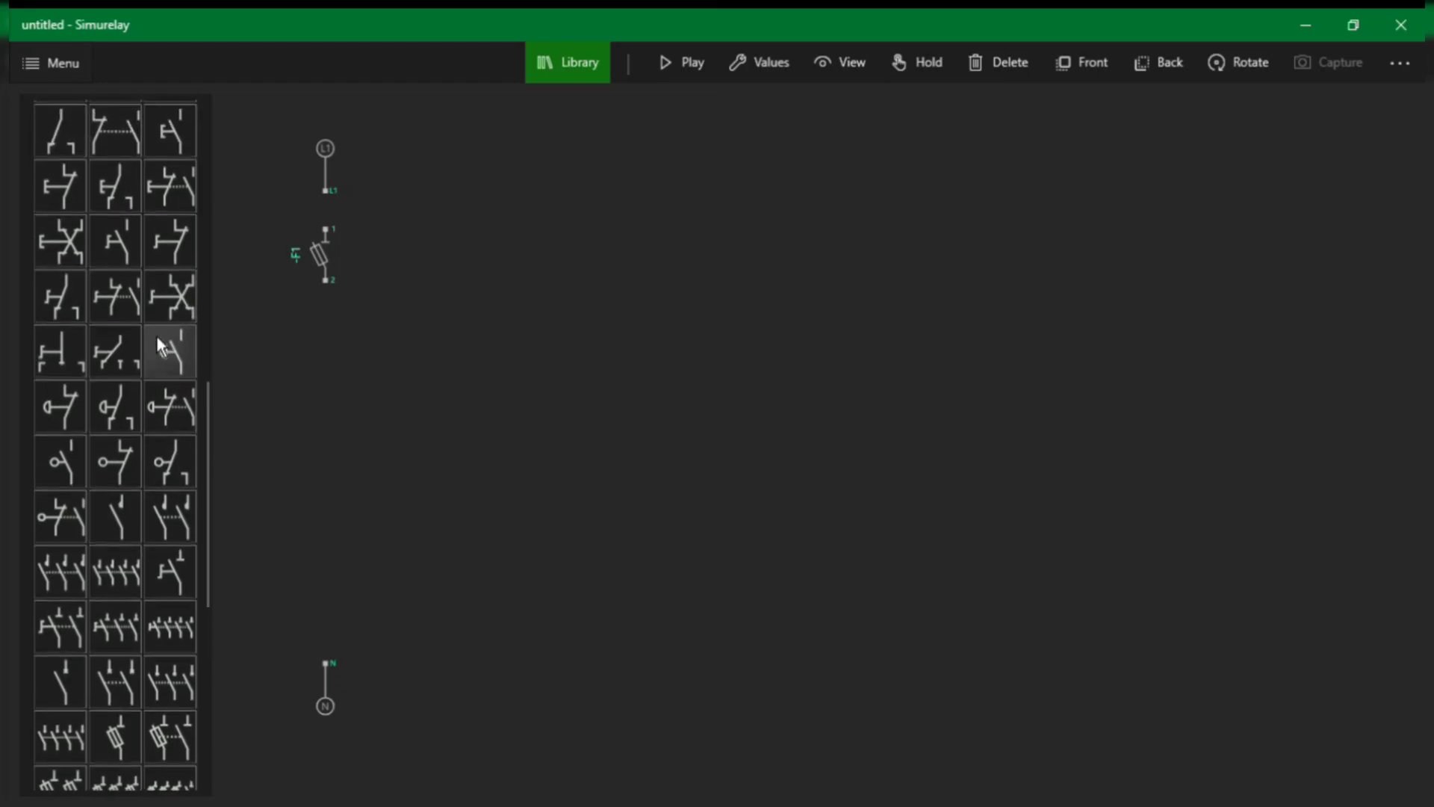
{"action": "scroll", "coordinate": [157, 338], "scroll_direction": "up", "scroll_amount": 4}
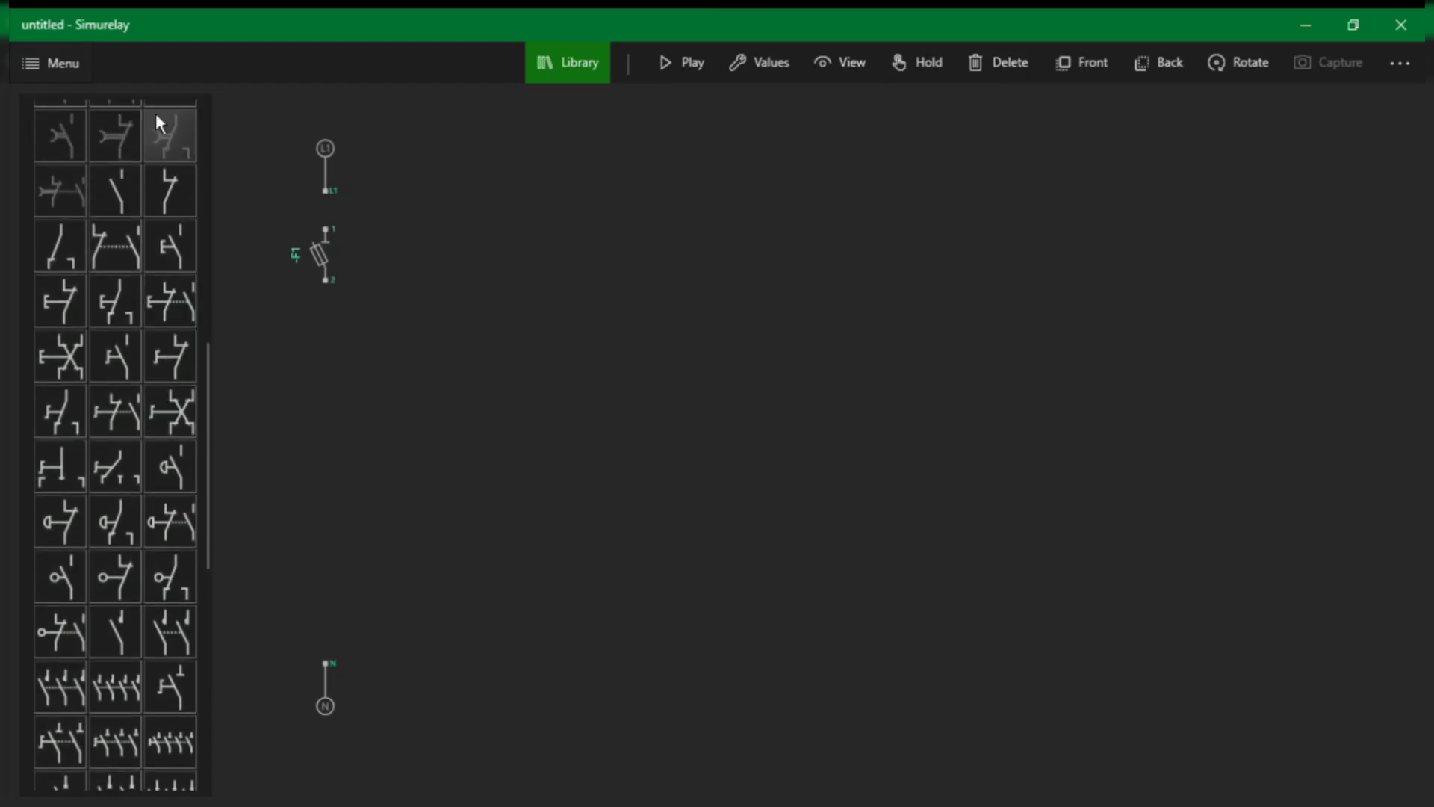
{"action": "left_click", "coordinate": [179, 193]}
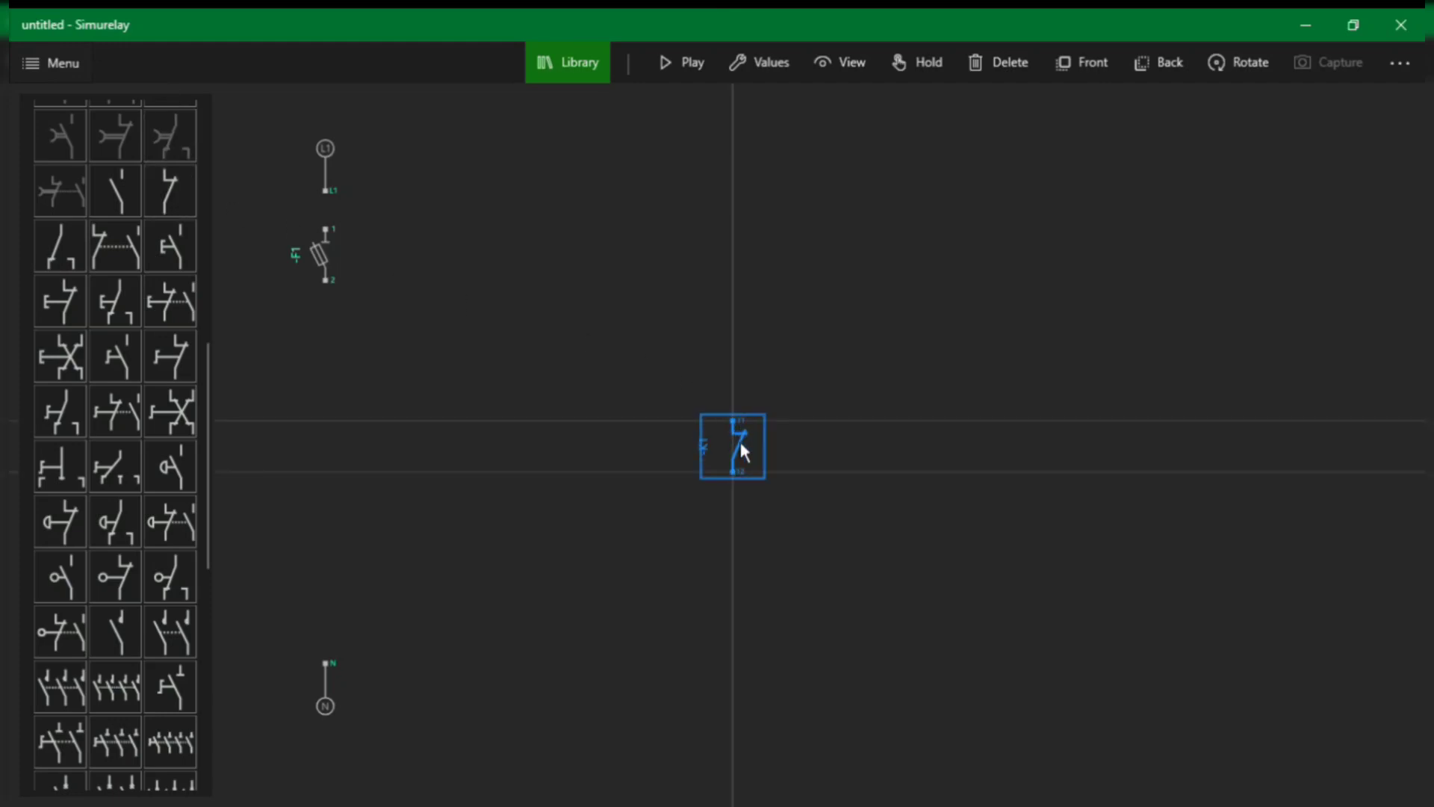
{"action": "left_click_drag", "start_coordinate": [744, 448], "coordinate": [336, 336]}
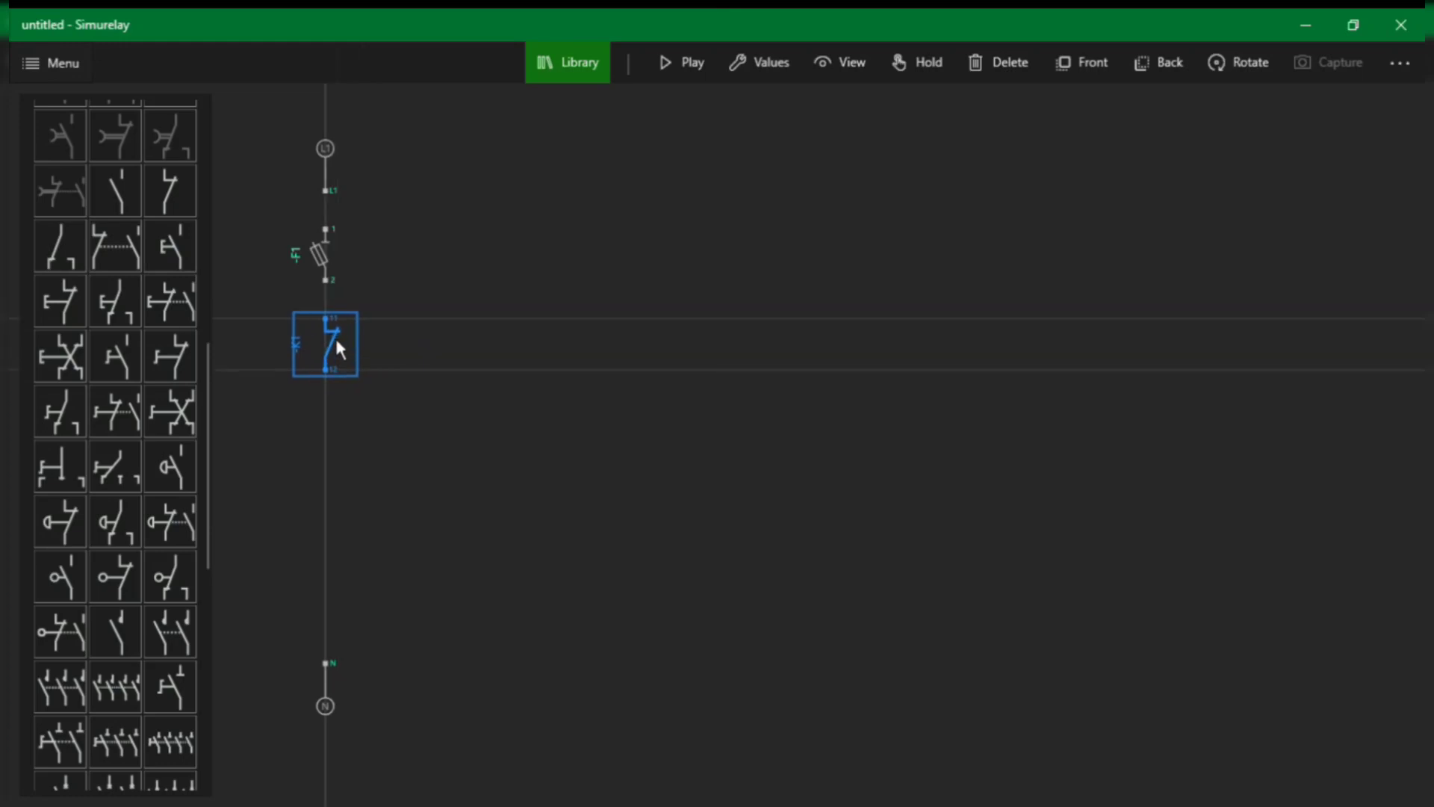
{"action": "left_click", "coordinate": [478, 385]}
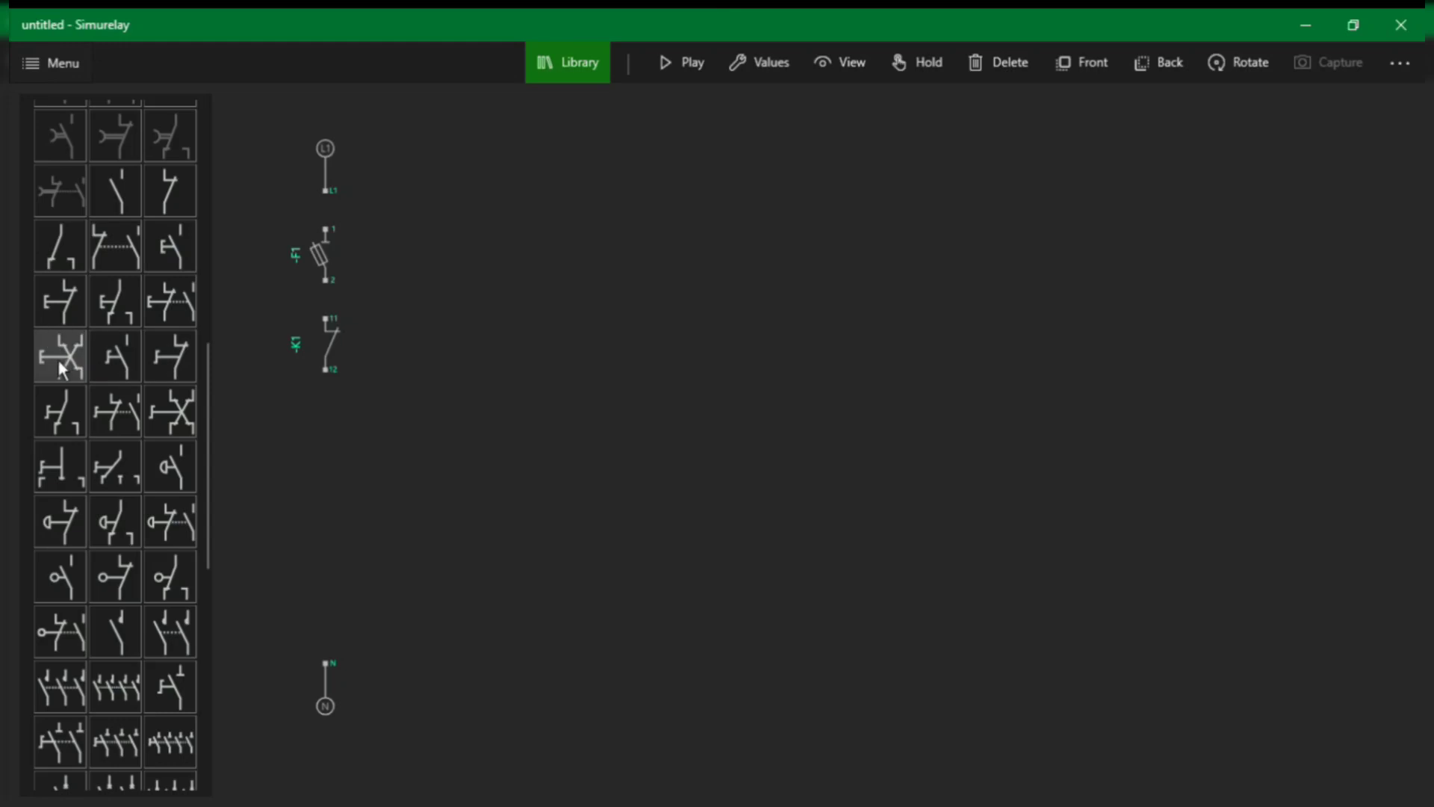
- Add a normally closed push button below the relay contact and a normally open push button beneath it, both in line
{"action": "left_click", "coordinate": [70, 311]}
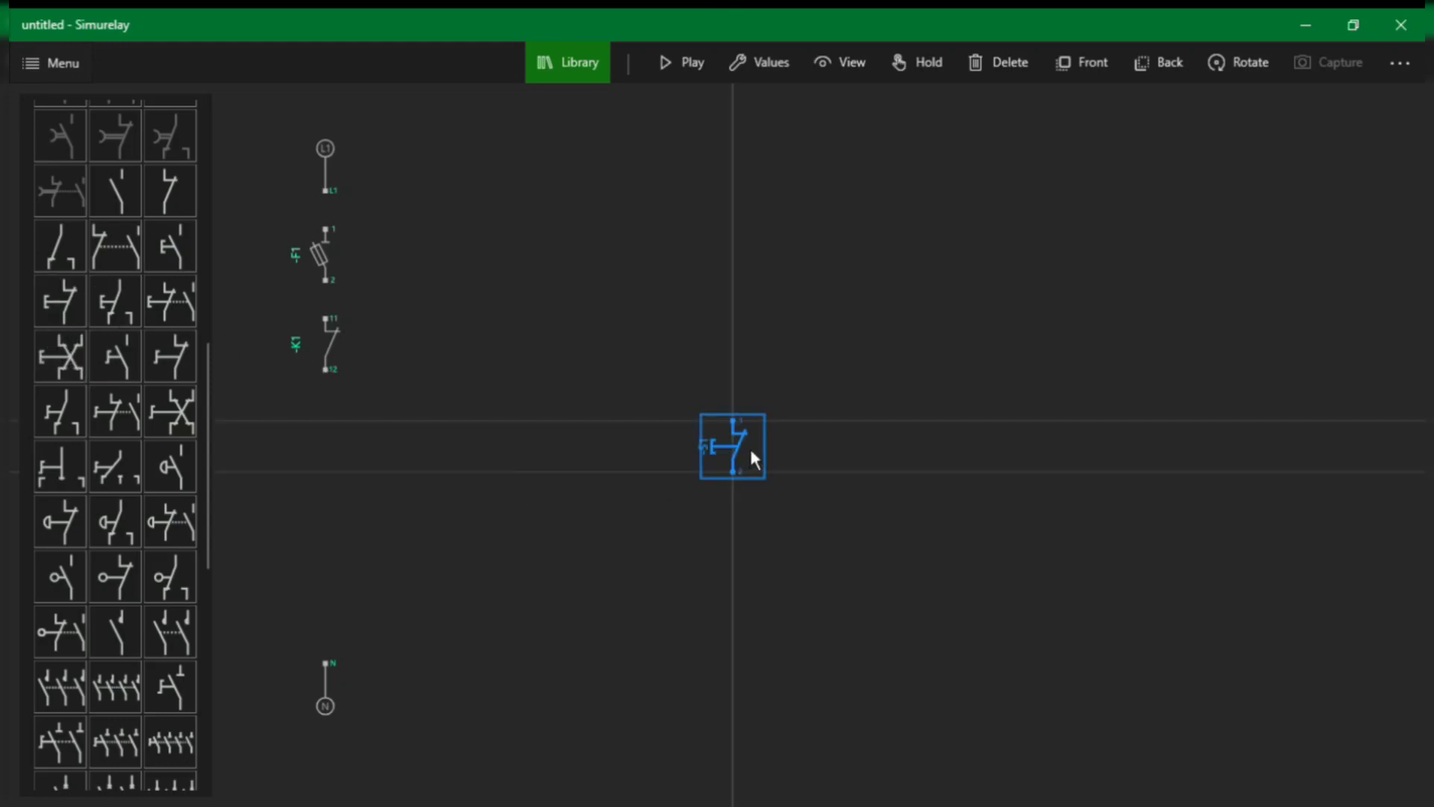
{"action": "left_click_drag", "start_coordinate": [751, 451], "coordinate": [343, 441]}
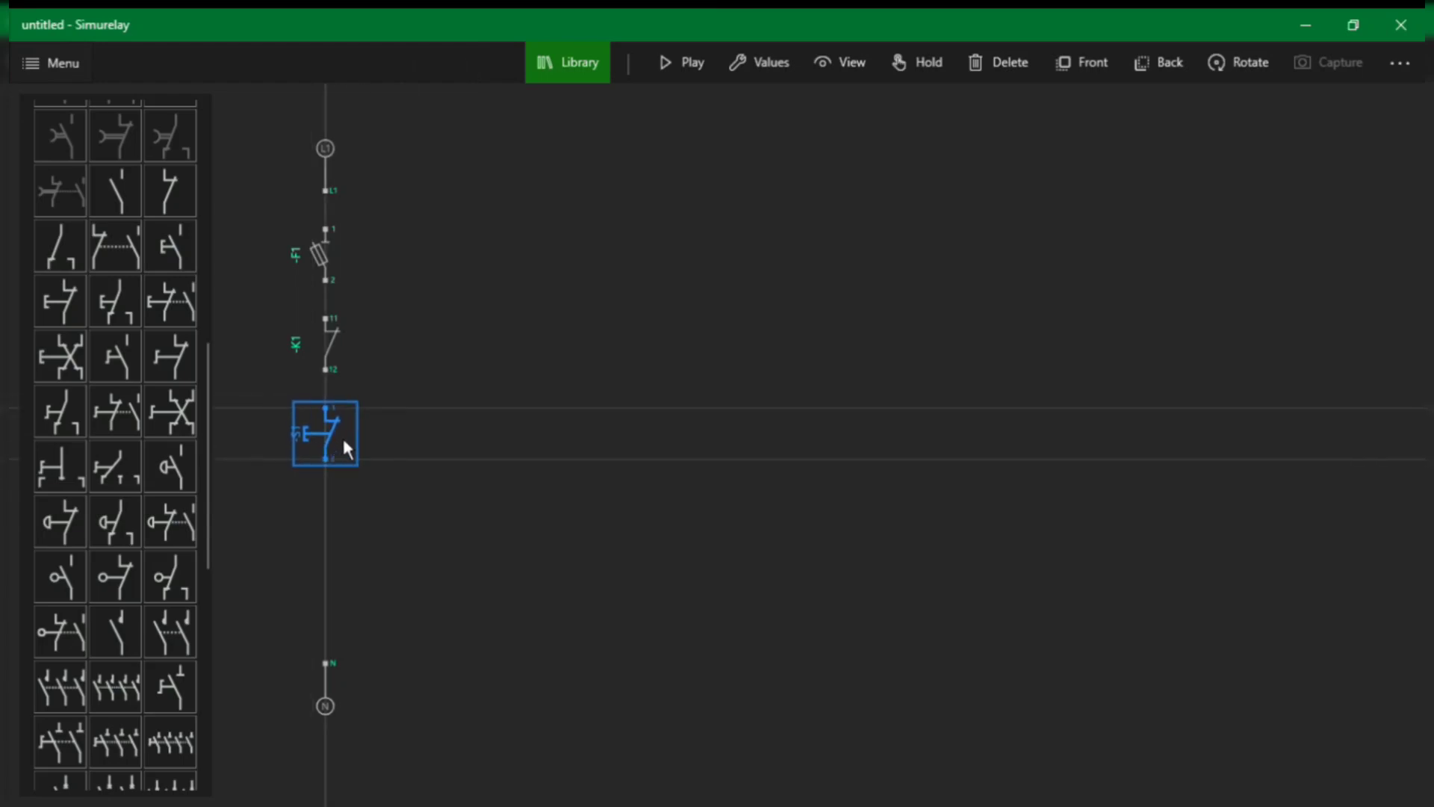
{"action": "left_click", "coordinate": [176, 240]}
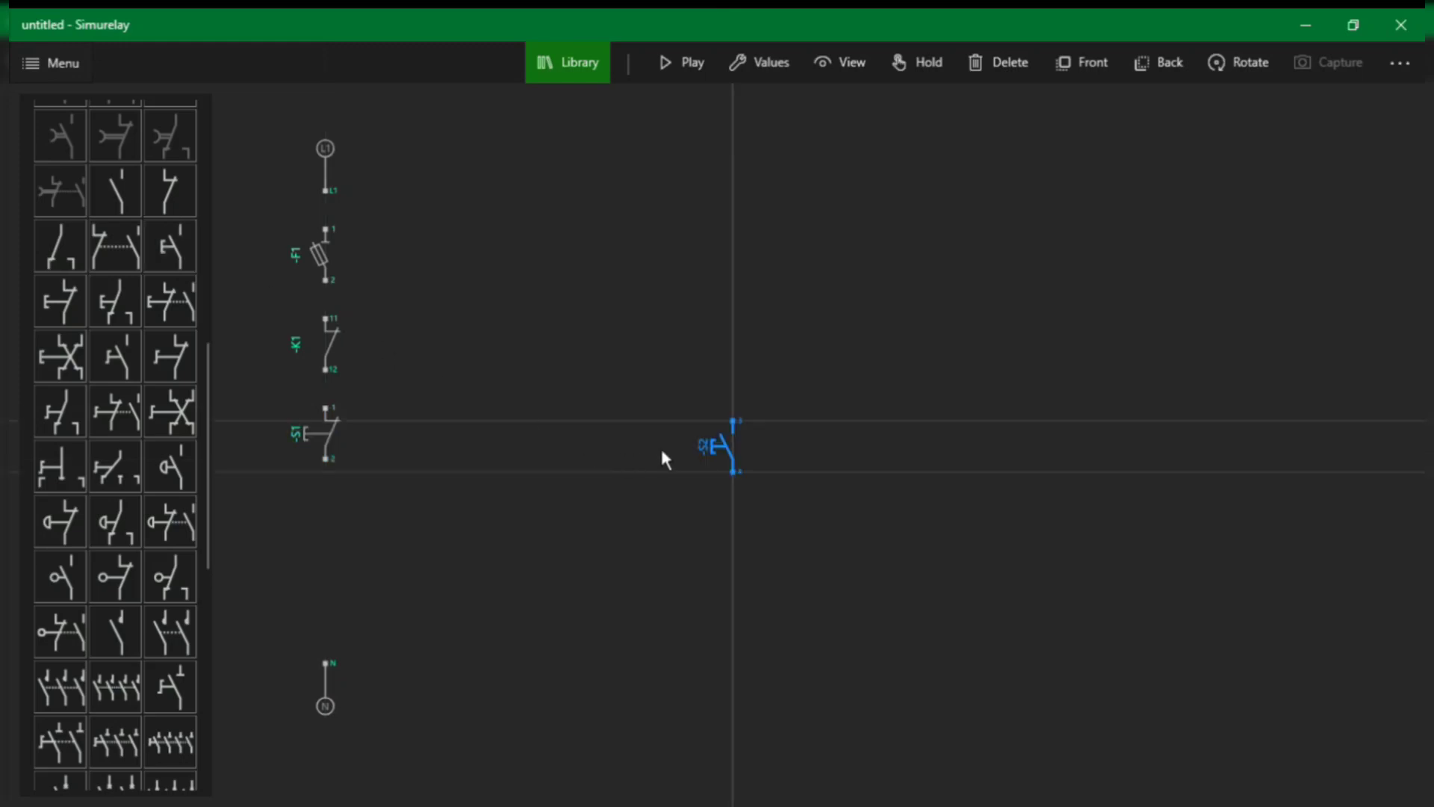
{"action": "left_click_drag", "start_coordinate": [736, 460], "coordinate": [331, 545]}
{"action": "left_click", "coordinate": [538, 385]}
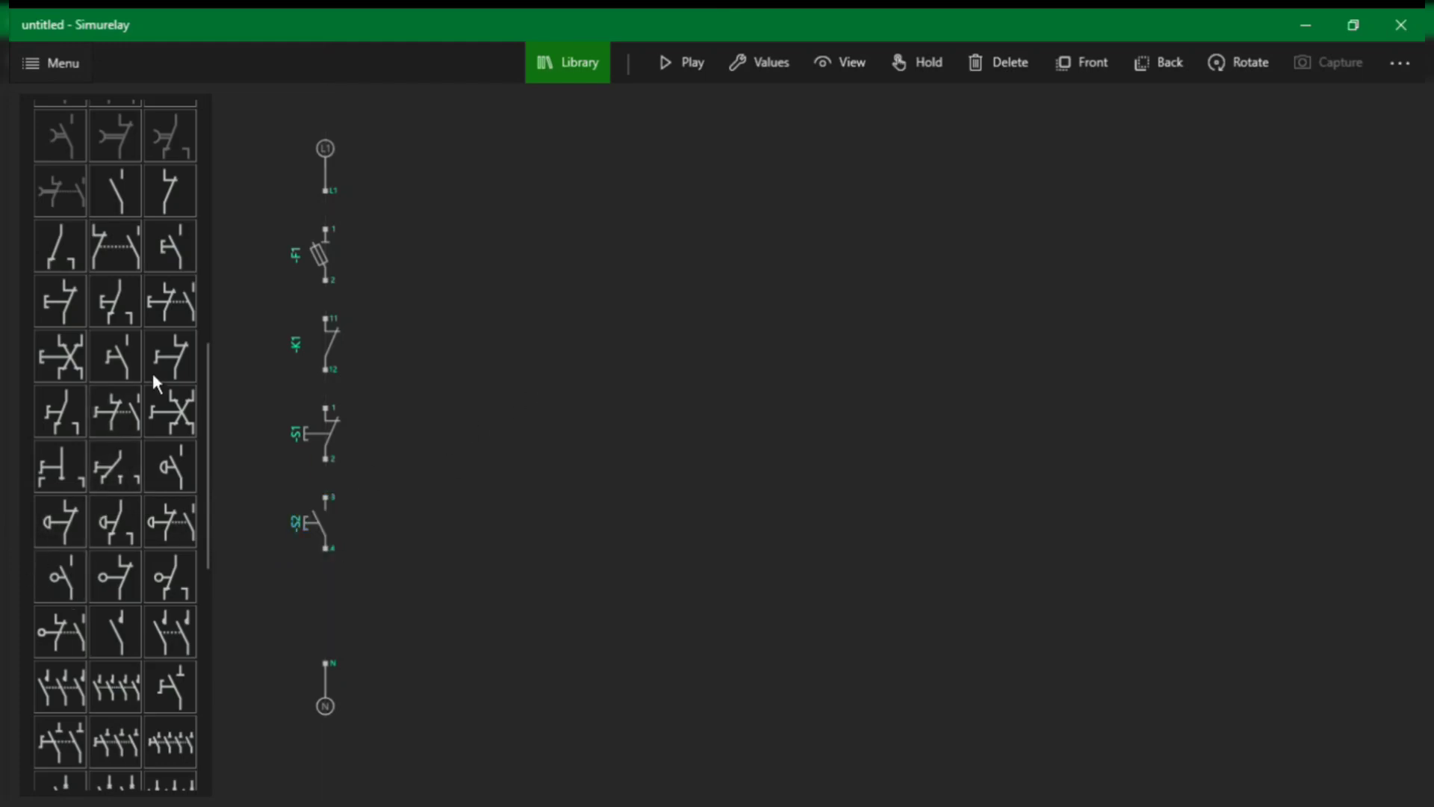
- Add a KM contactor coil and align it between the normally open push button and the N terminal
{"action": "scroll", "coordinate": [153, 378], "scroll_direction": "up", "scroll_amount": 2}
{"action": "scroll", "coordinate": [152, 373], "scroll_direction": "up", "scroll_amount": 6}
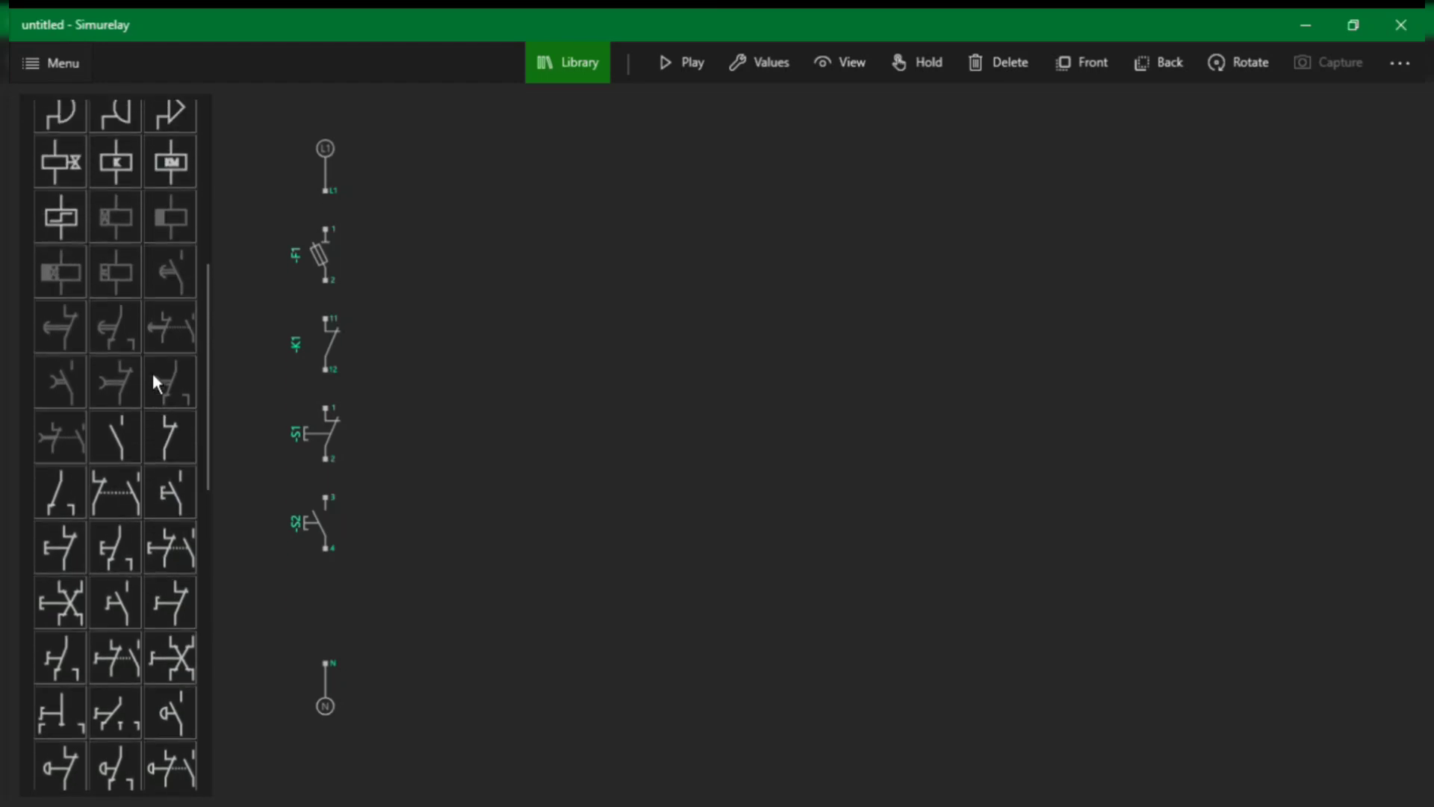
{"action": "scroll", "coordinate": [152, 373], "scroll_direction": "up", "scroll_amount": 1}
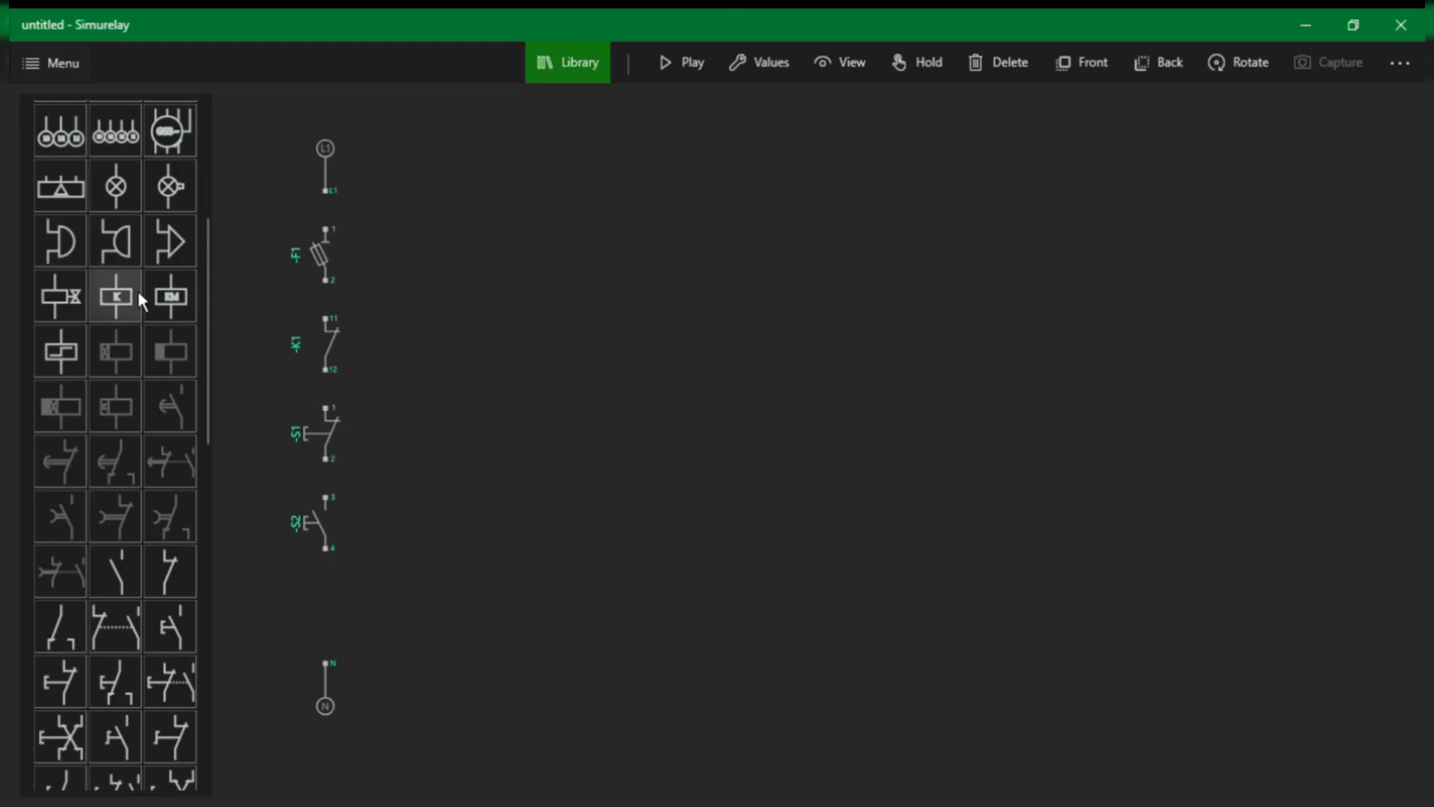
{"action": "left_click", "coordinate": [179, 308]}
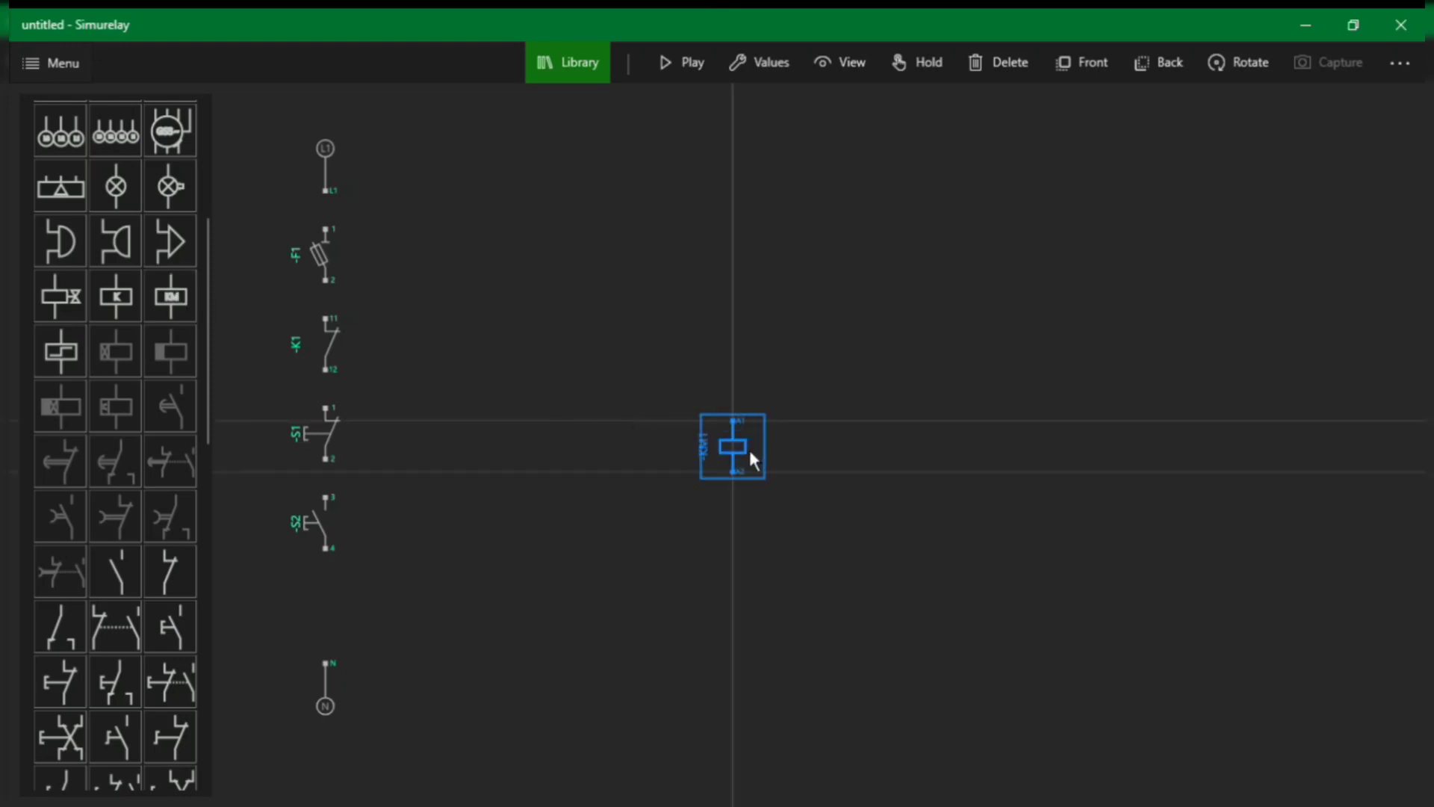
{"action": "left_click_drag", "start_coordinate": [747, 447], "coordinate": [344, 621]}
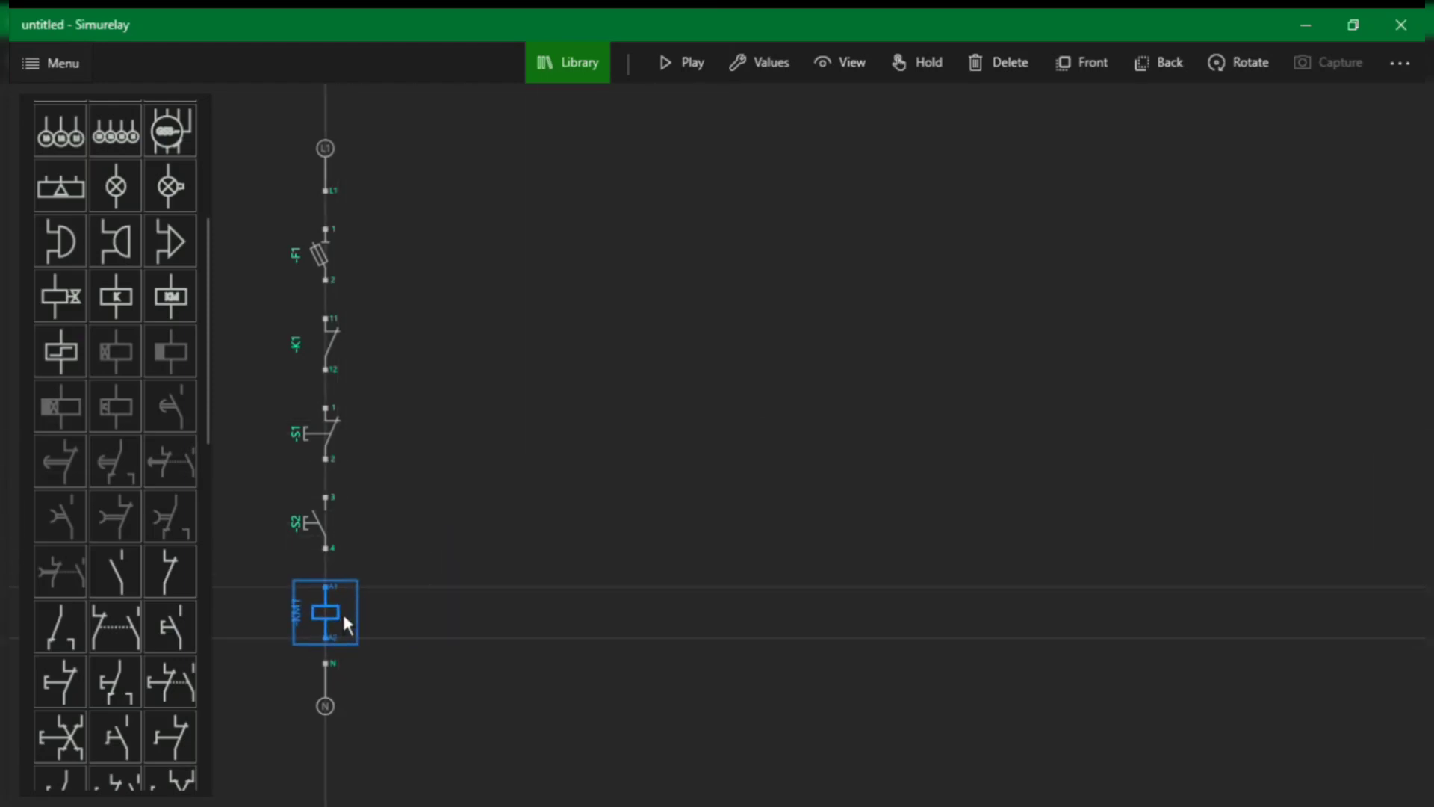
- Move the KM1 coil up closer to push button S2 and wire all the components in series from L1 to N
{"action": "left_click_drag", "start_coordinate": [344, 622], "coordinate": [345, 611]}
{"action": "left_click", "coordinate": [497, 515]}
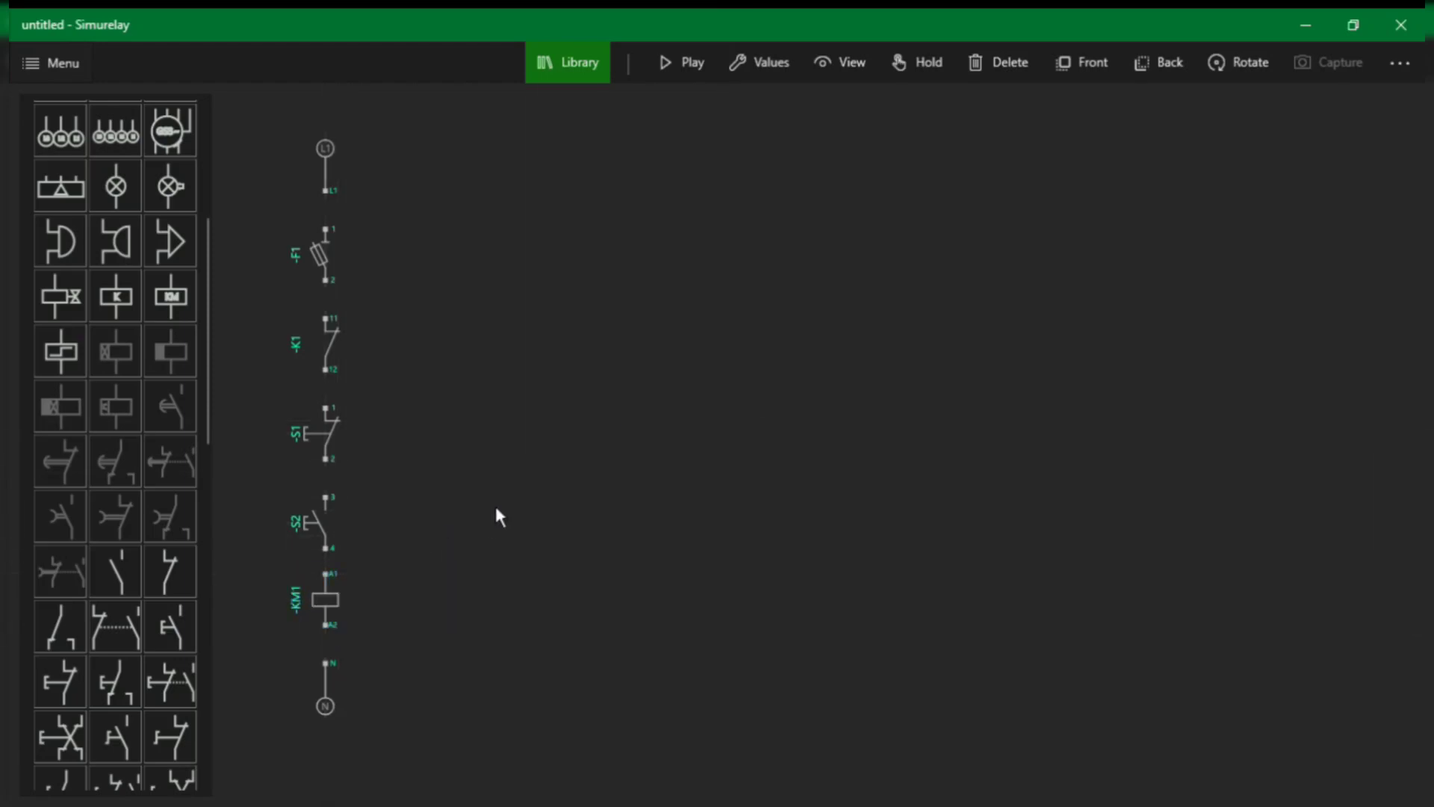
{"action": "left_click", "coordinate": [336, 236]}
{"action": "left_click", "coordinate": [335, 324]}
{"action": "left_click", "coordinate": [338, 374]}
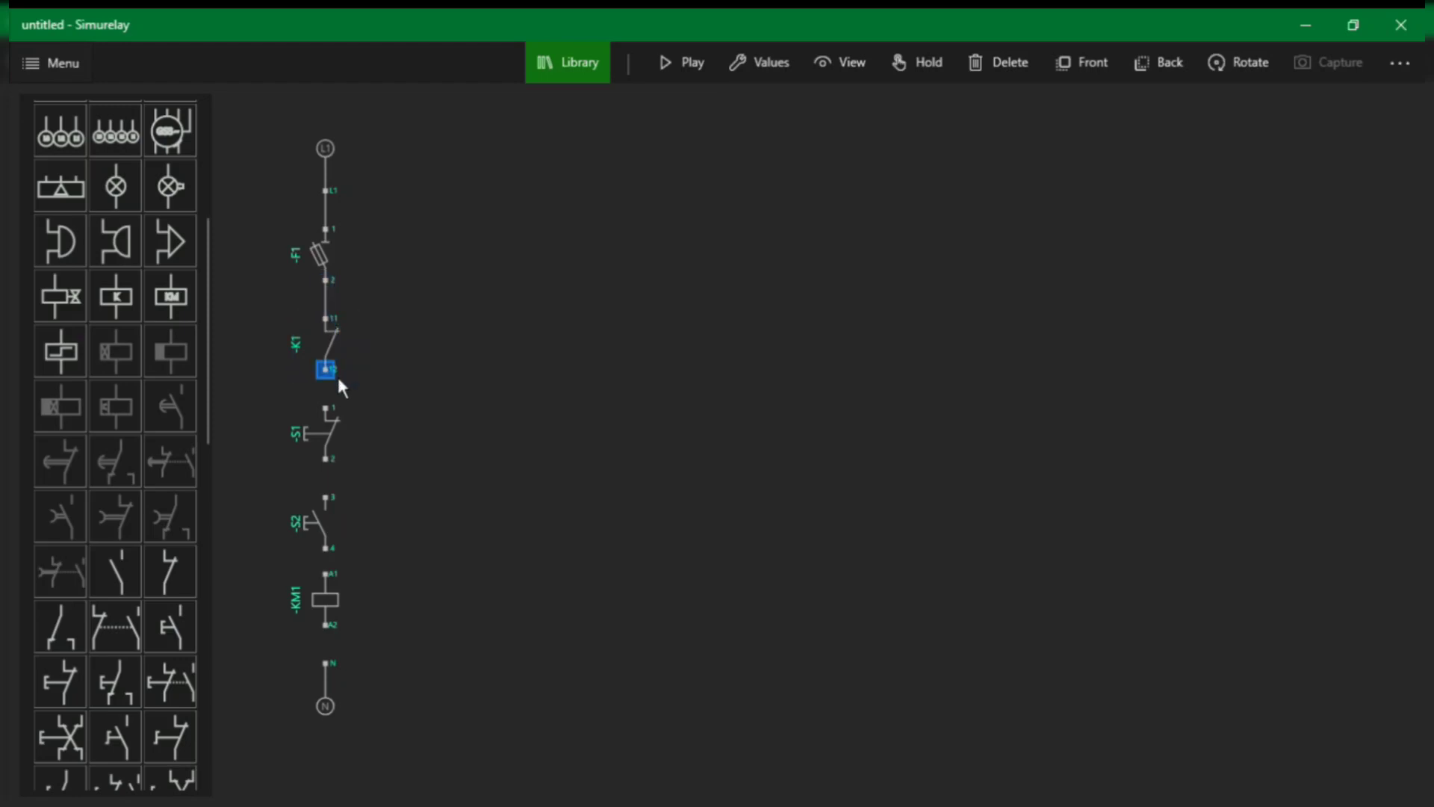
{"action": "left_click", "coordinate": [335, 419]}
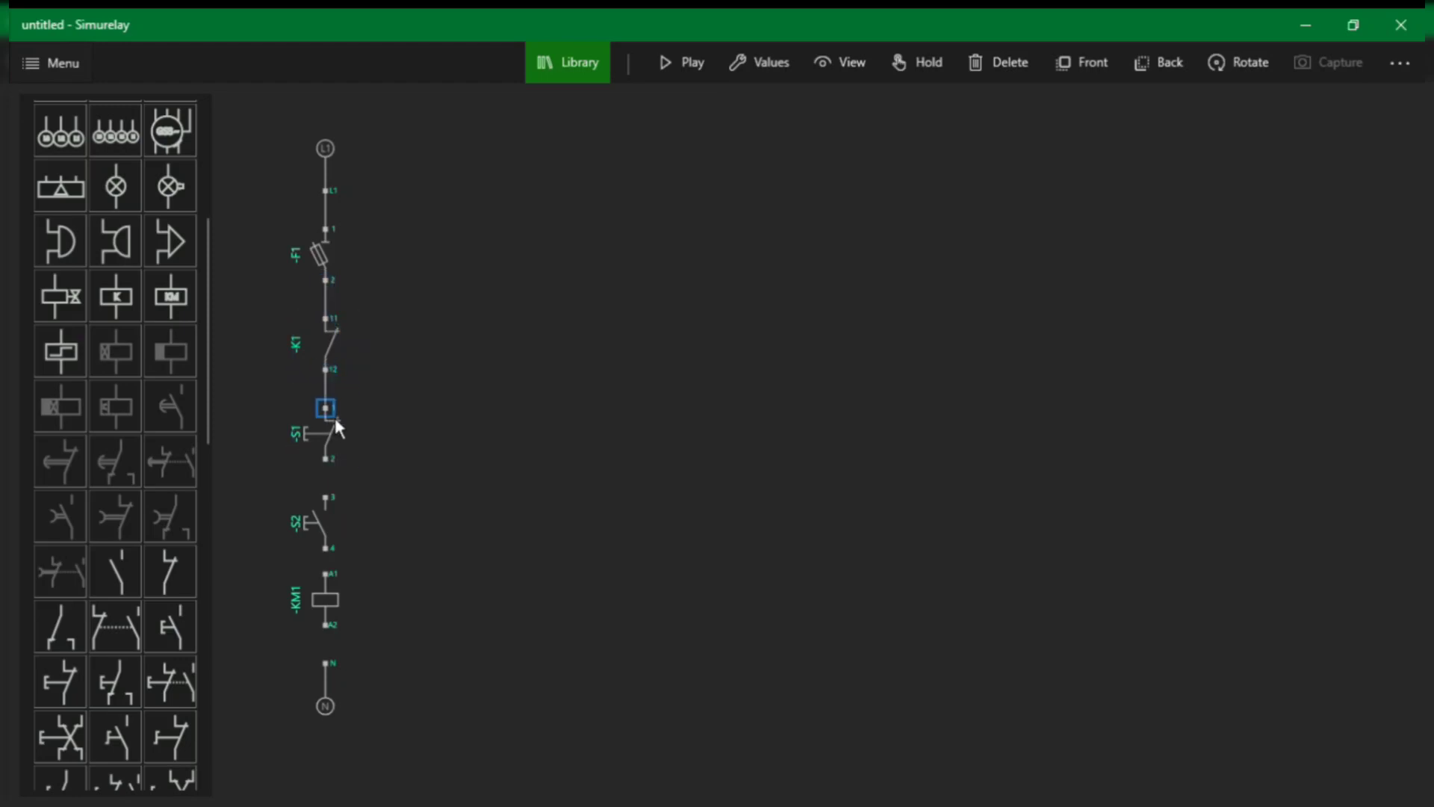
{"action": "left_click", "coordinate": [336, 466]}
{"action": "left_click", "coordinate": [333, 502]}
{"action": "left_click", "coordinate": [336, 674]}
- Simulate the series circuit by closing fuse F1 and operating start button S2, and end the simulation
{"action": "left_click", "coordinate": [685, 80]}
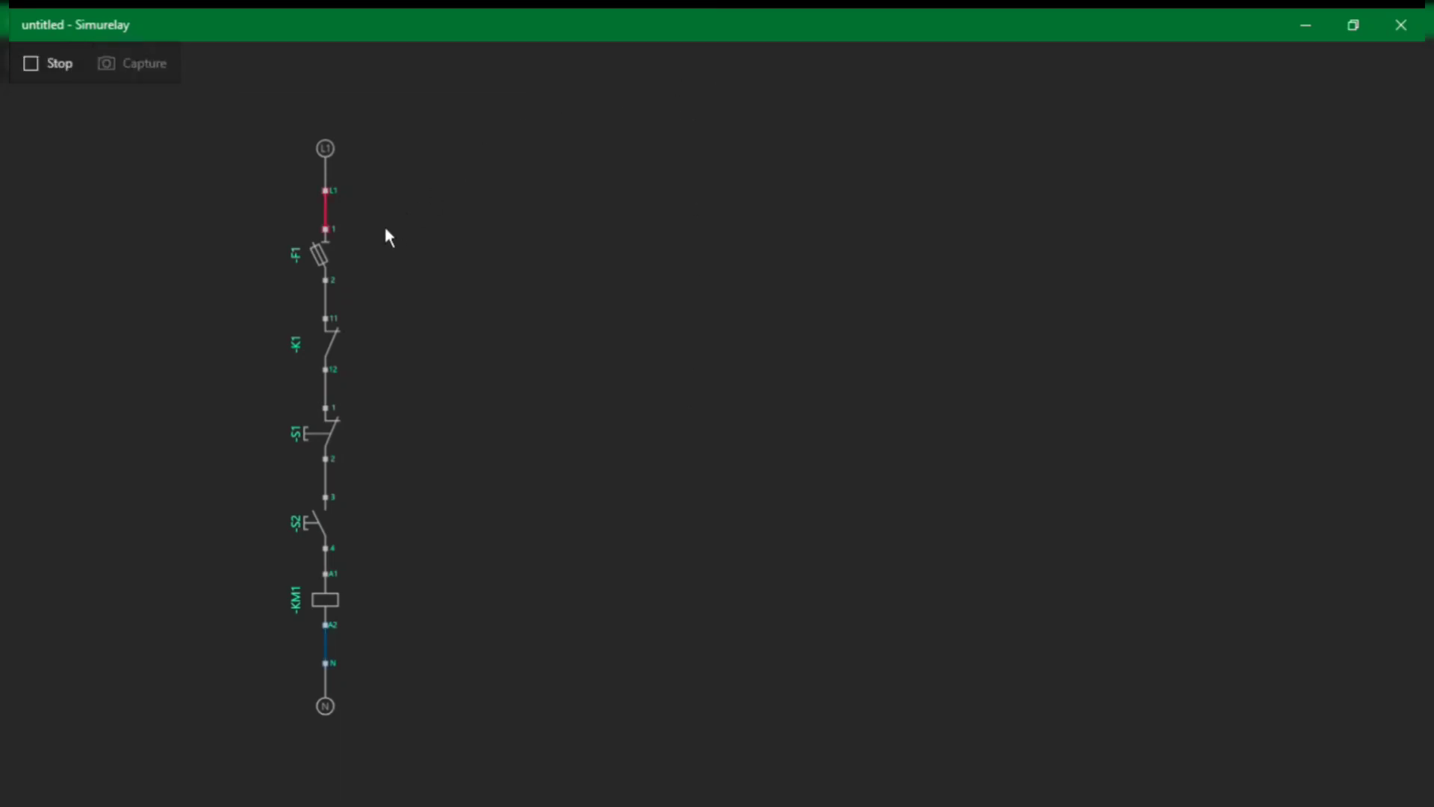
{"action": "left_click", "coordinate": [325, 278]}
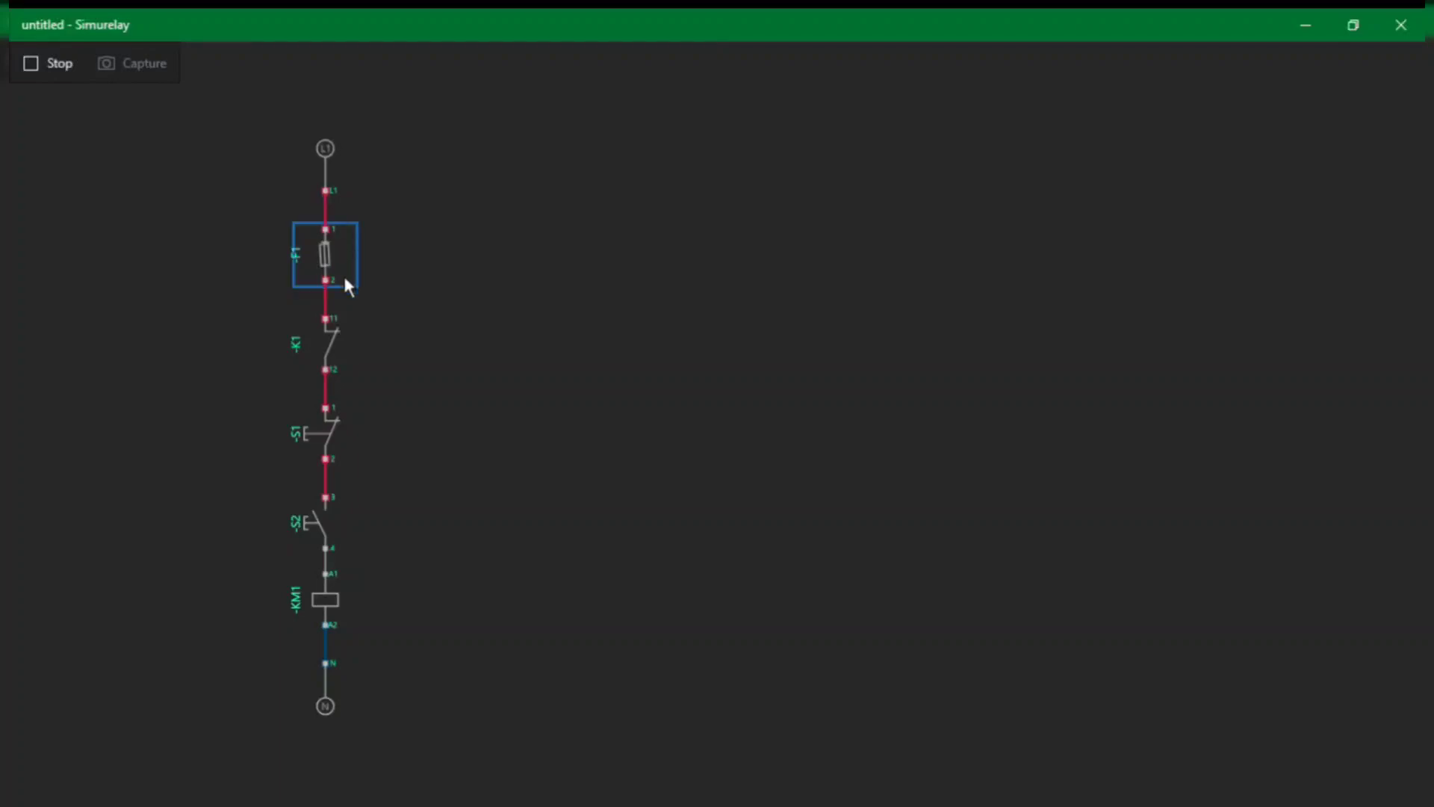
{"action": "left_click", "coordinate": [317, 536]}
{"action": "left_click", "coordinate": [317, 536]}
{"action": "left_click", "coordinate": [318, 536]}
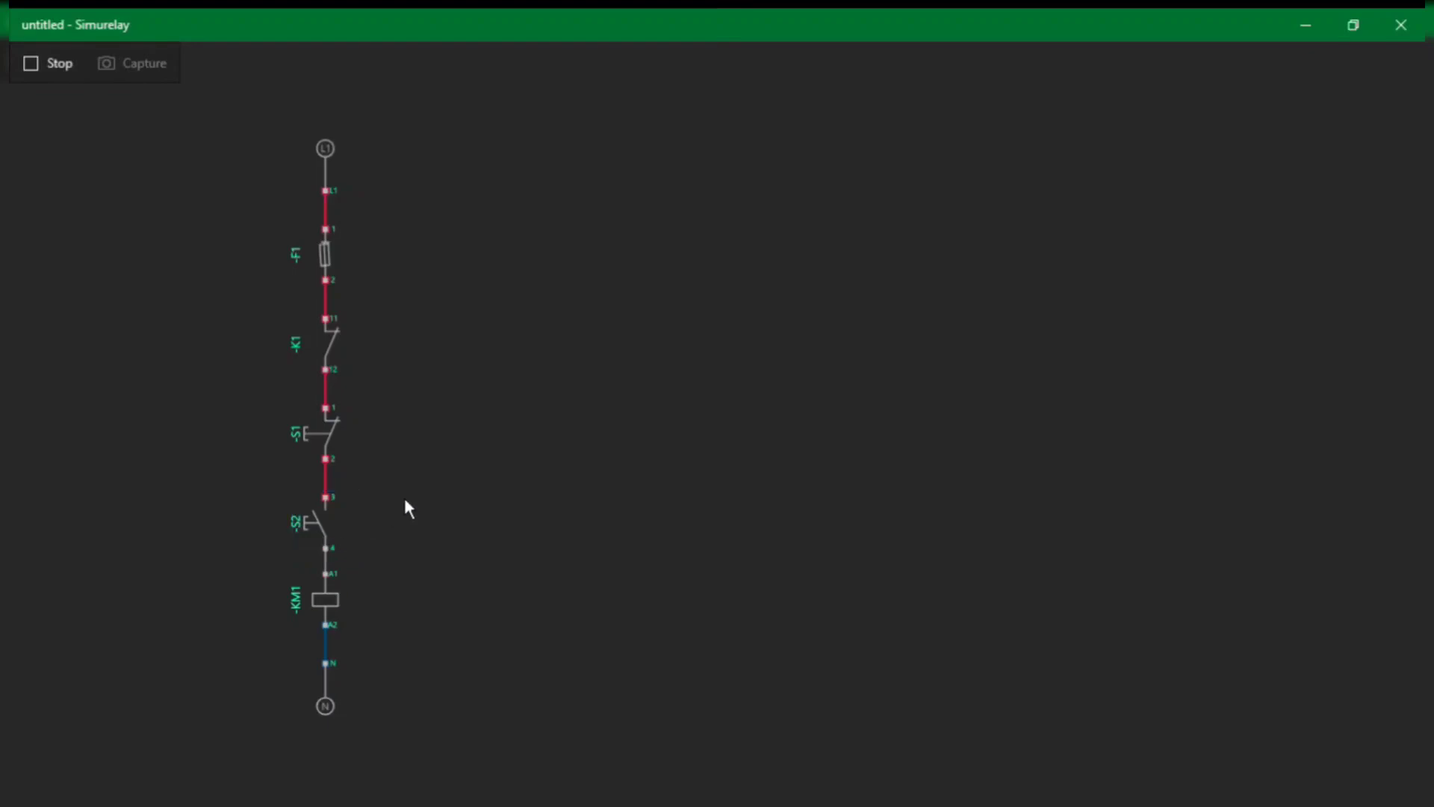
{"action": "left_click", "coordinate": [65, 68]}
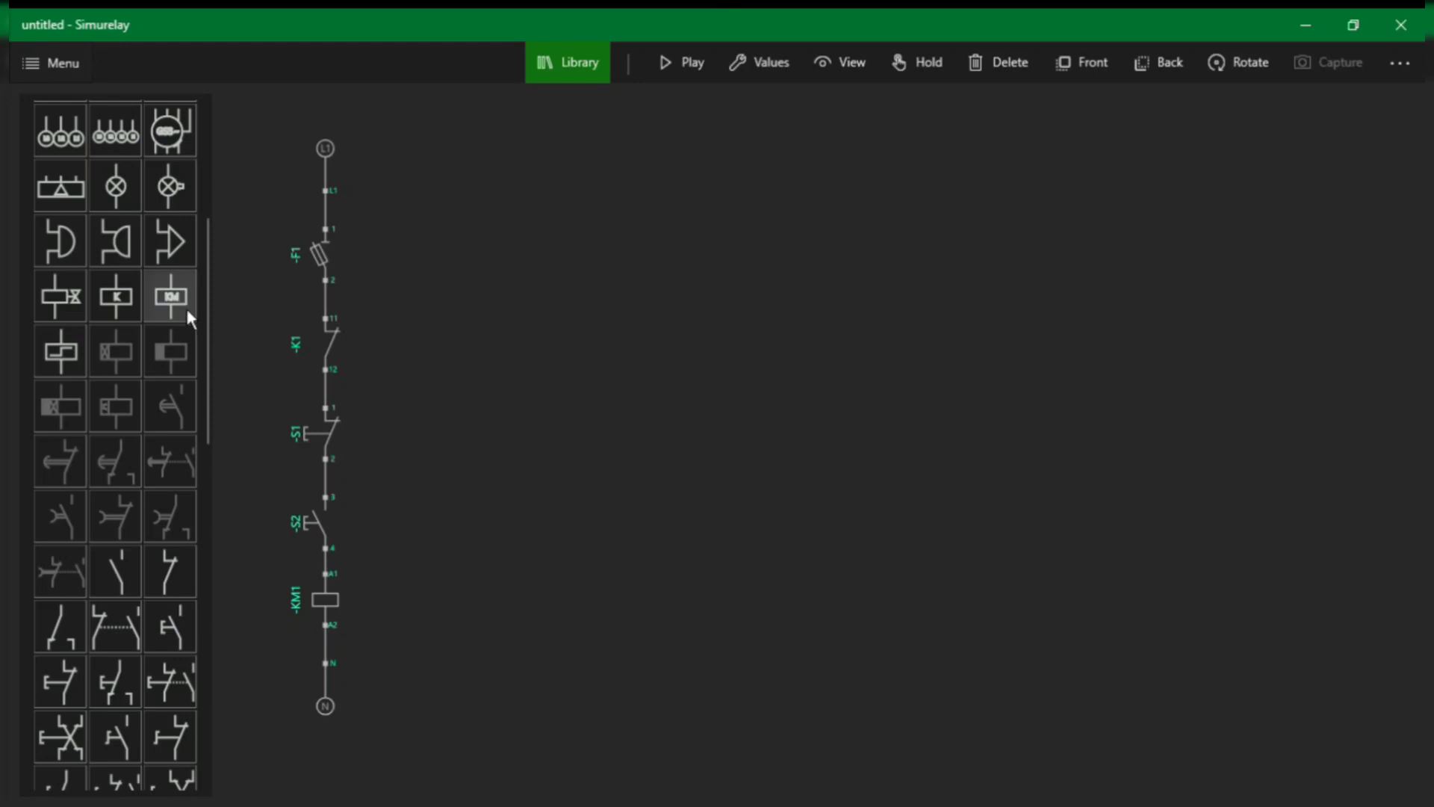
- Add a normally open relay contact level with push button S2 and wire it in parallel with S2
{"action": "scroll", "coordinate": [185, 306], "scroll_direction": "up", "scroll_amount": 3}
{"action": "scroll", "coordinate": [186, 308], "scroll_direction": "down", "scroll_amount": 1}
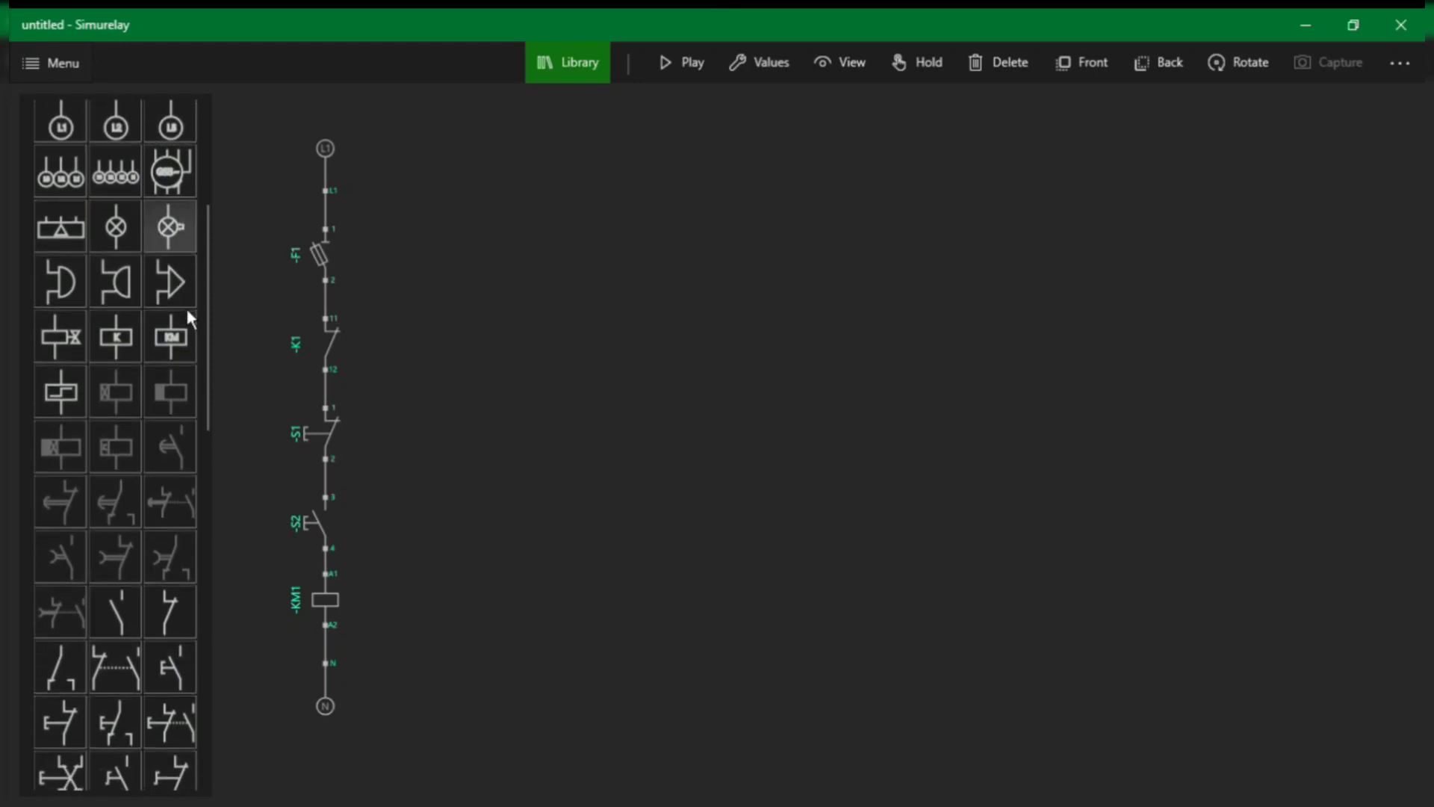
{"action": "scroll", "coordinate": [186, 308], "scroll_direction": "down", "scroll_amount": 3}
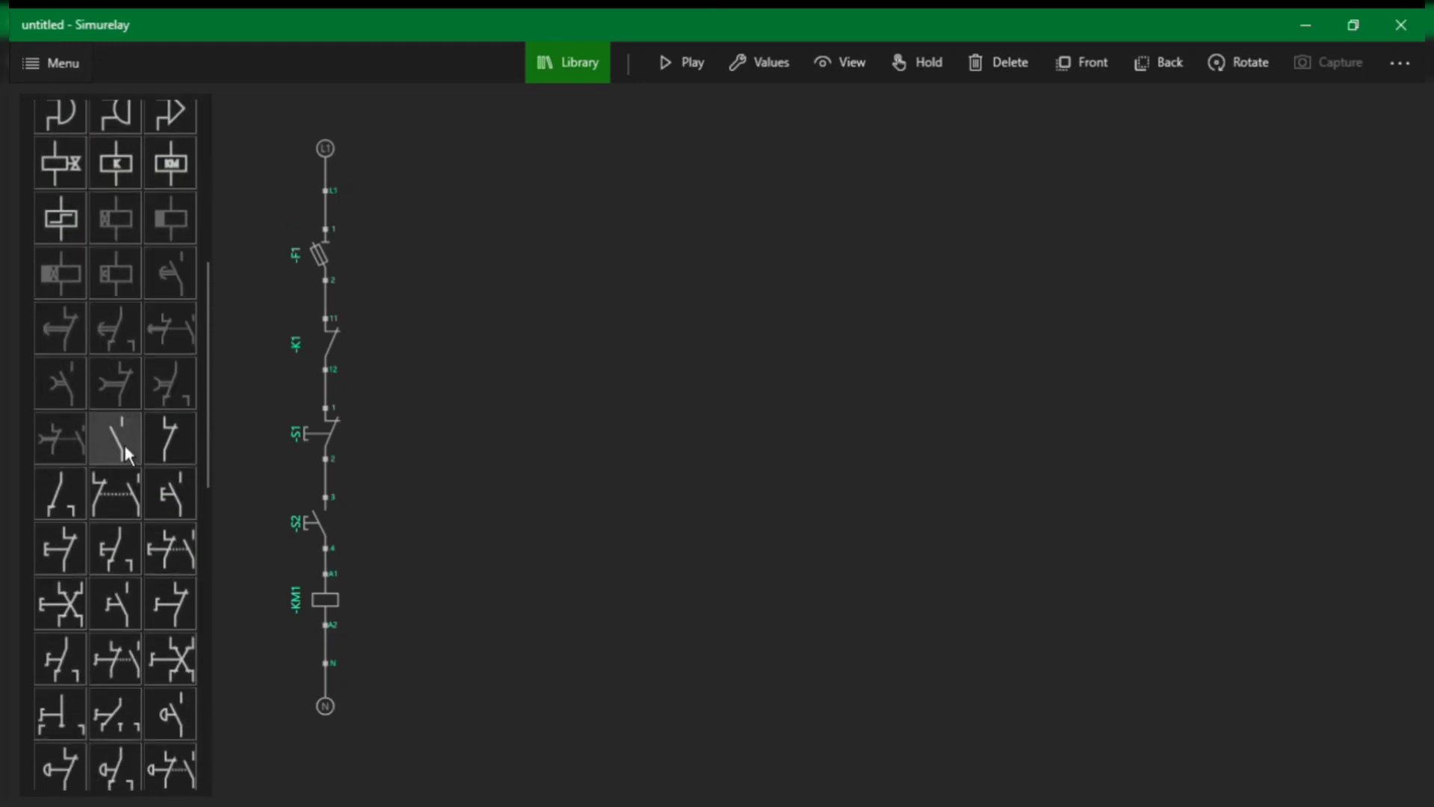
{"action": "left_click", "coordinate": [125, 450]}
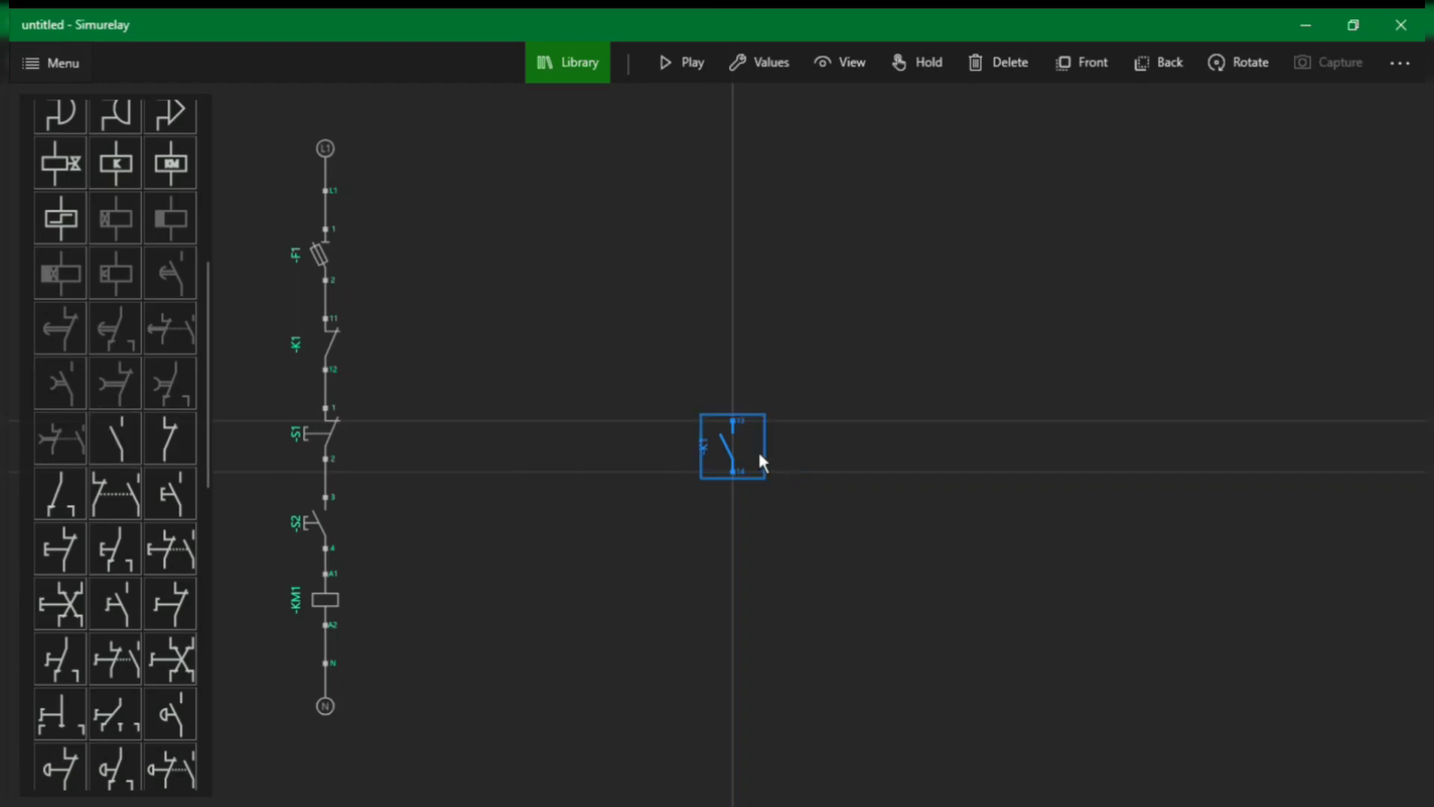
{"action": "left_click_drag", "start_coordinate": [752, 454], "coordinate": [424, 531]}
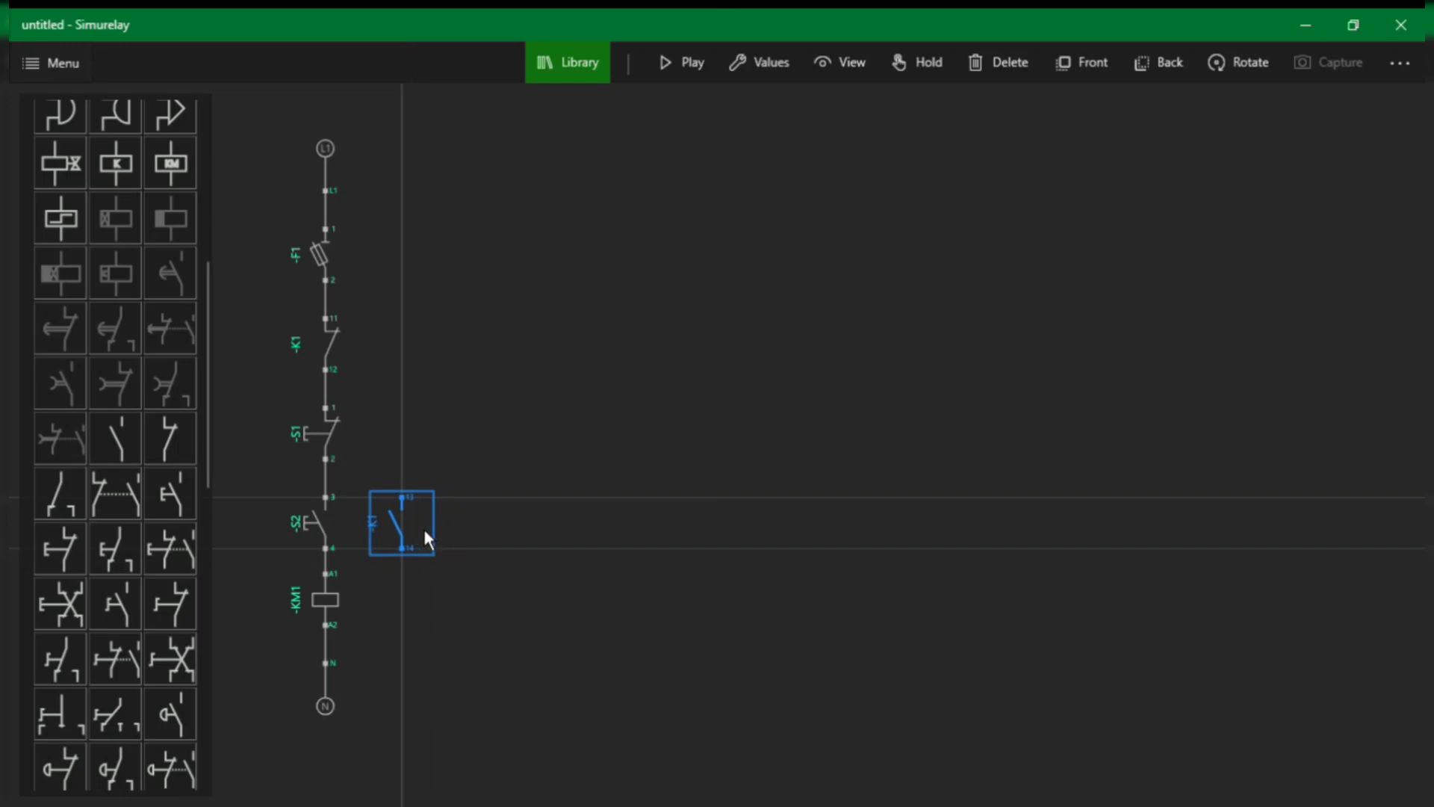
{"action": "left_click", "coordinate": [541, 415]}
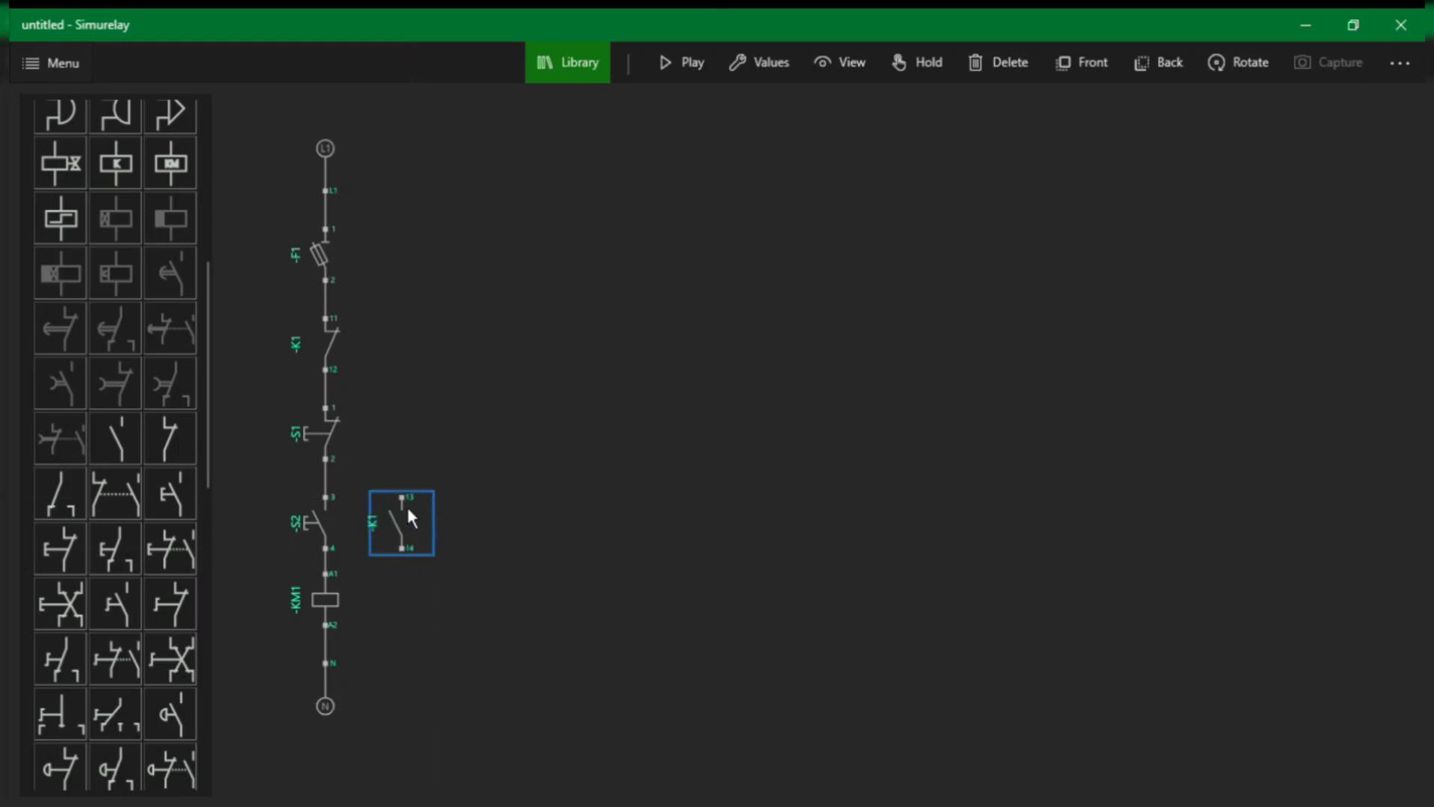
{"action": "left_click_drag", "start_coordinate": [412, 505], "coordinate": [336, 510]}
{"action": "left_click_drag", "start_coordinate": [333, 556], "coordinate": [334, 558]}
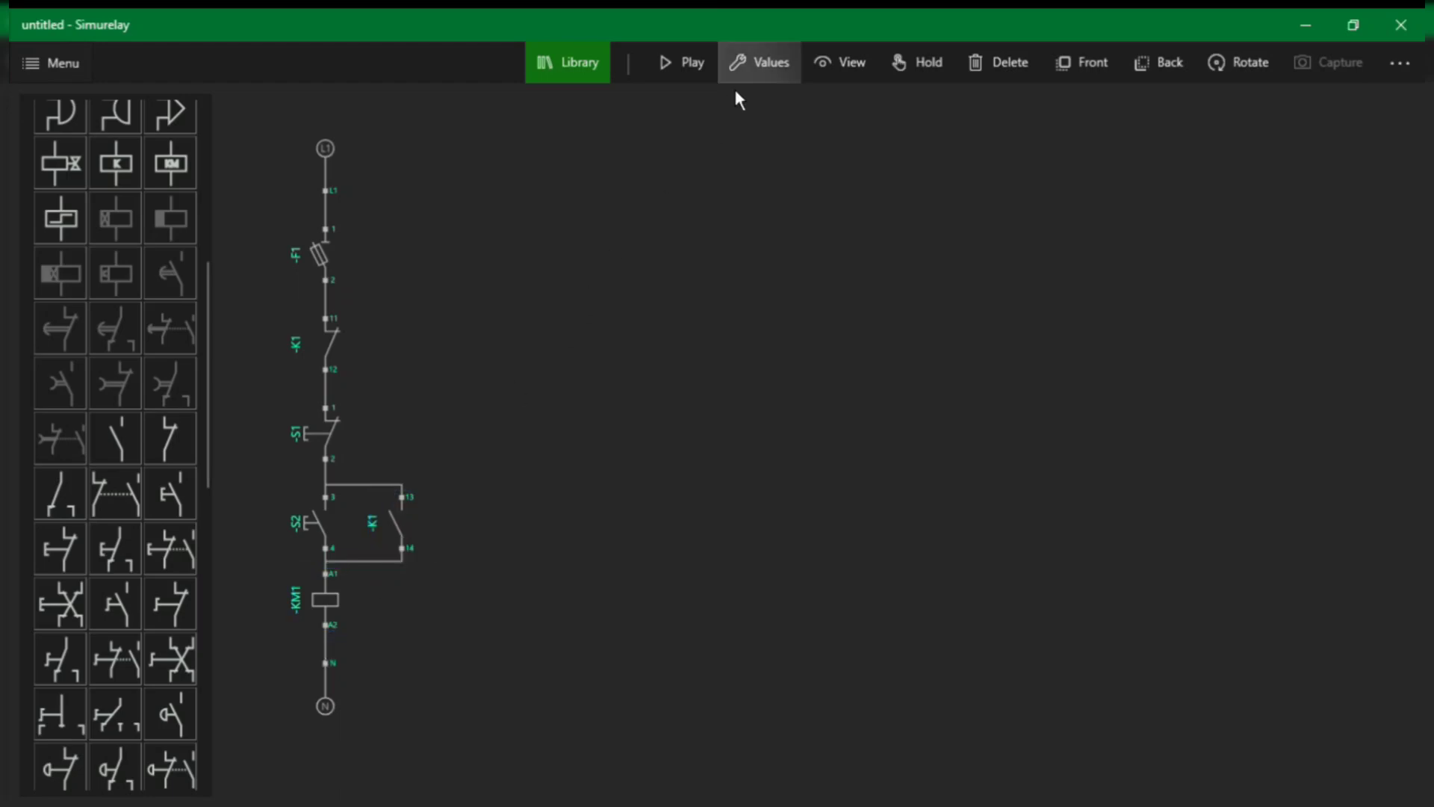
- Simulate the circuit with the parallel contact by closing fuse F1 and operating S2, and end the simulation
{"action": "left_click", "coordinate": [693, 82]}
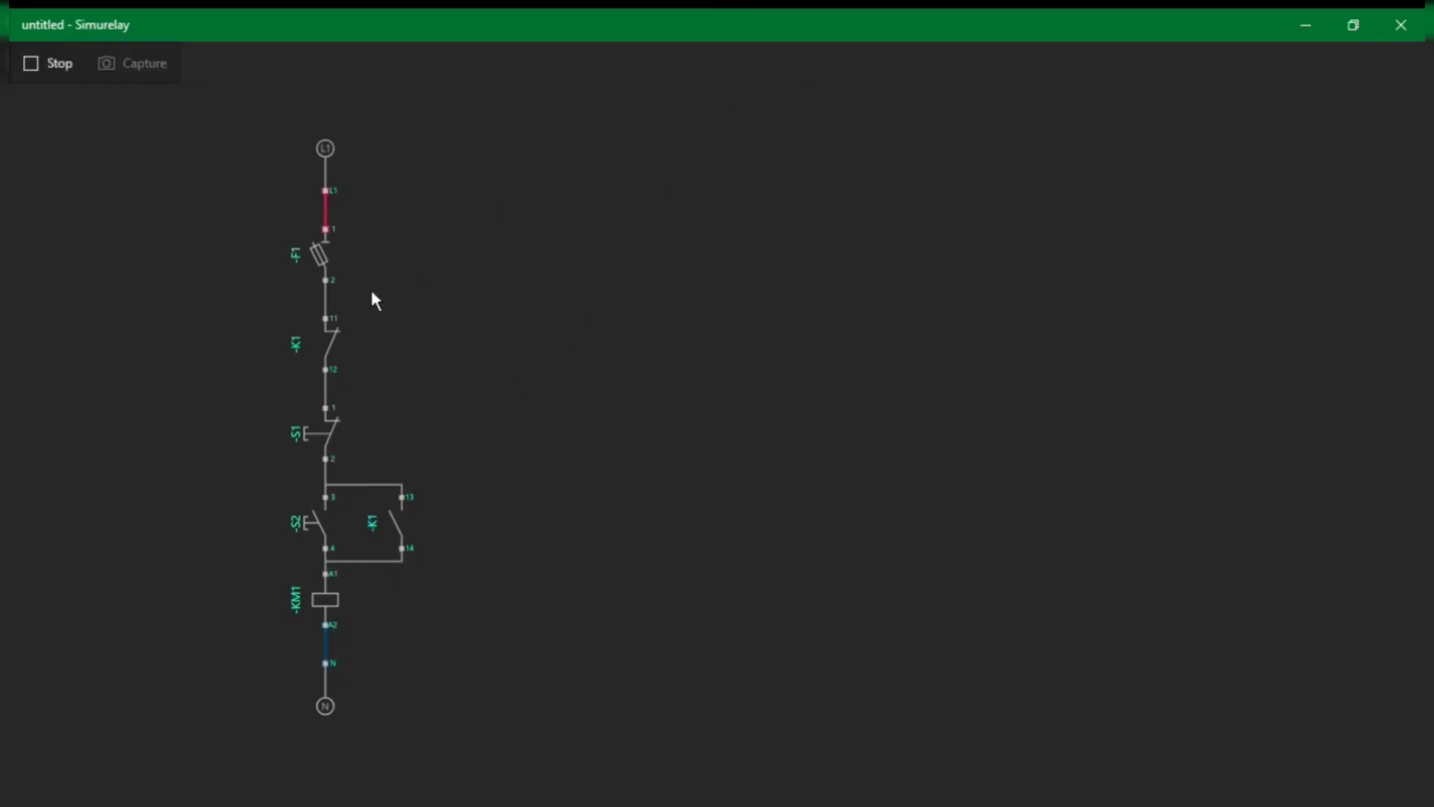
{"action": "left_click", "coordinate": [332, 273]}
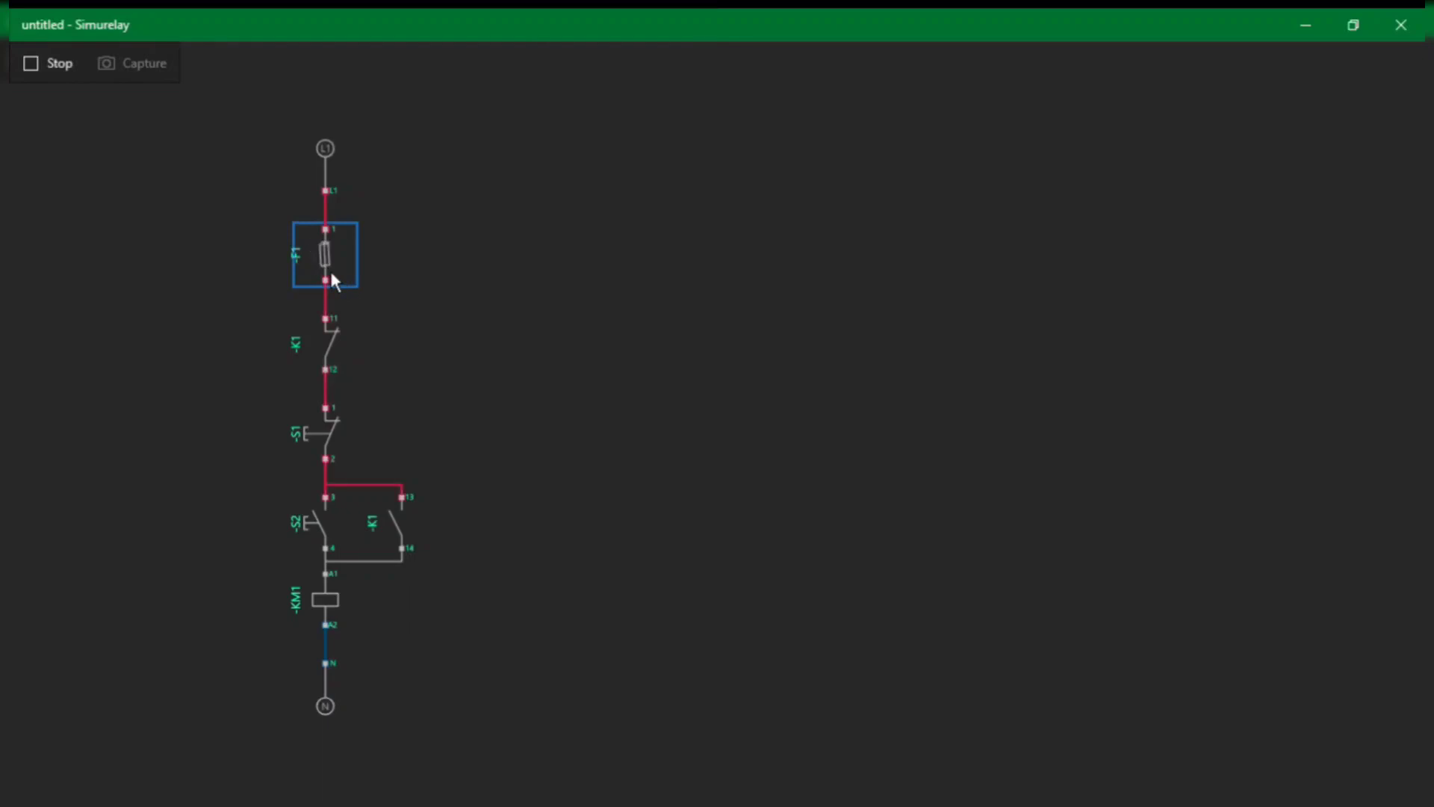
{"action": "left_click", "coordinate": [322, 539]}
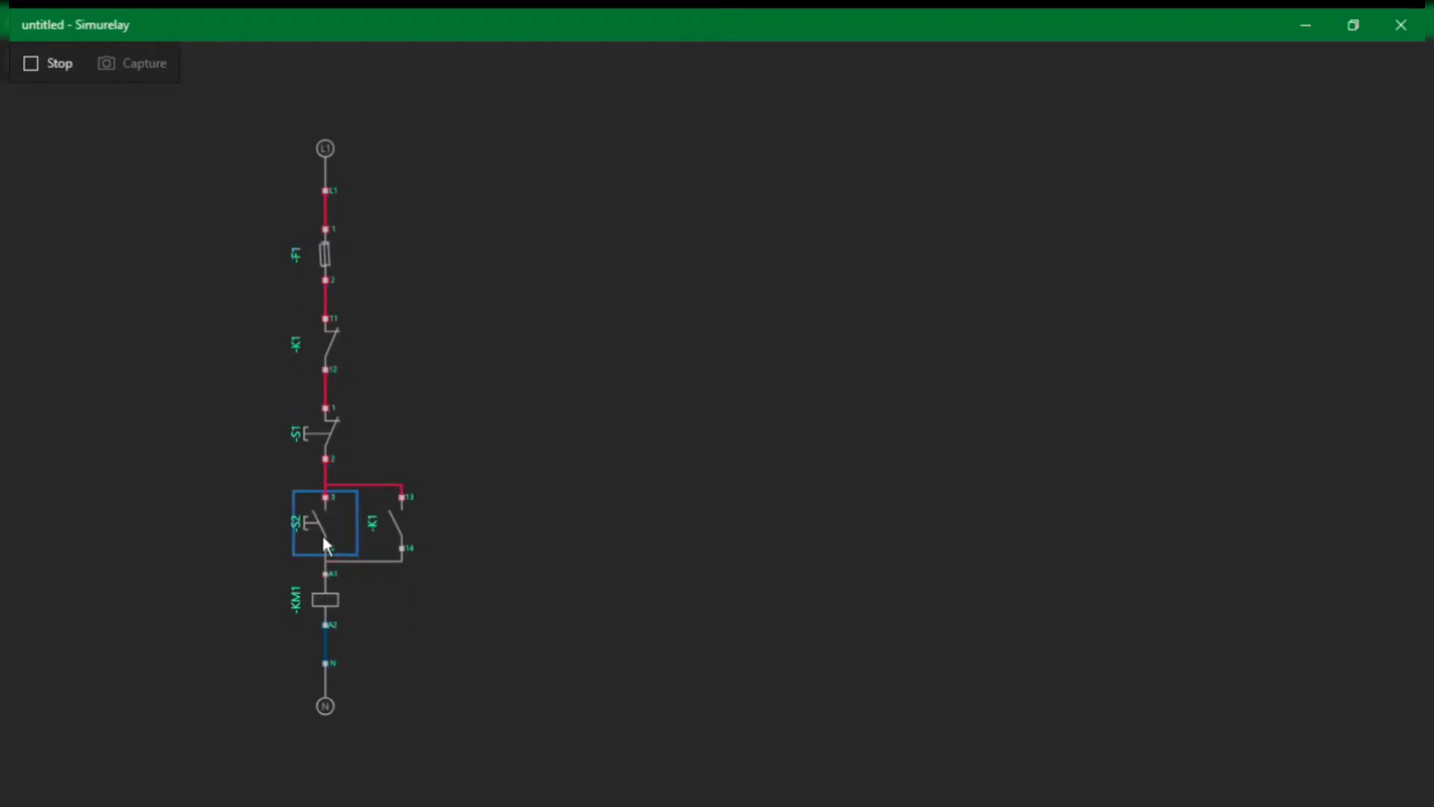
{"action": "left_click_drag", "start_coordinate": [322, 539], "coordinate": [381, 536]}
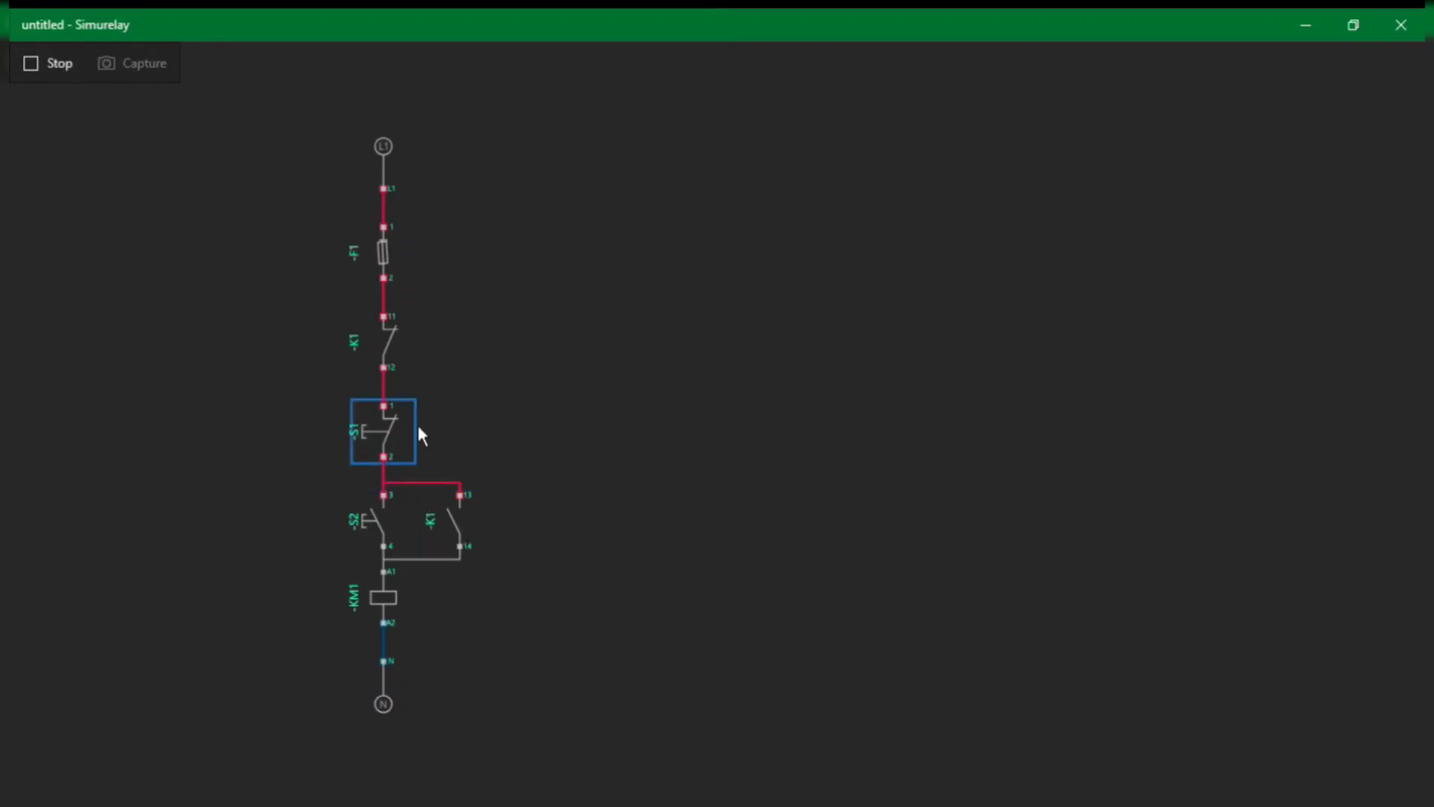
{"action": "left_click", "coordinate": [41, 64]}
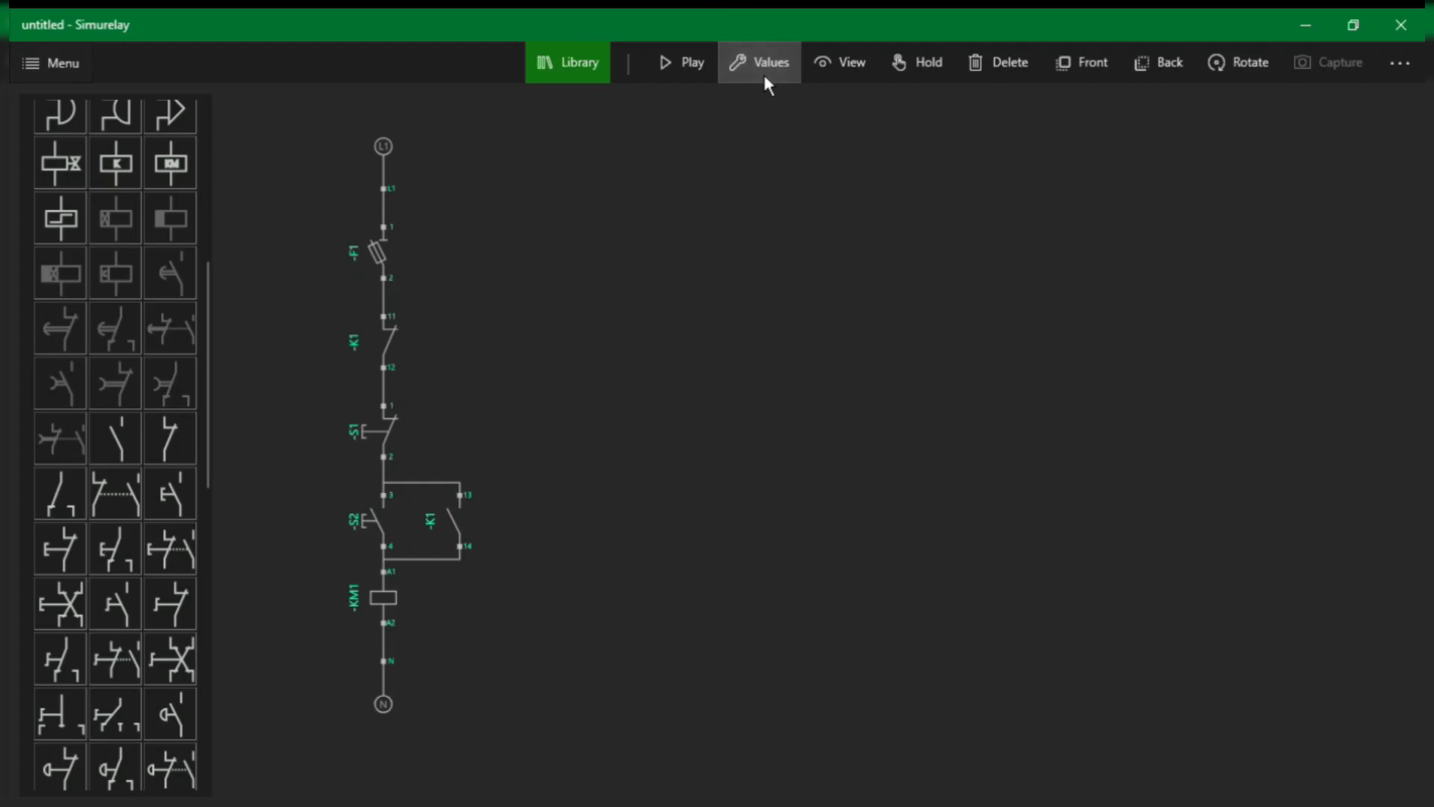
- Open the values of the normally open contact in parallel with S2
{"action": "left_click", "coordinate": [457, 534]}
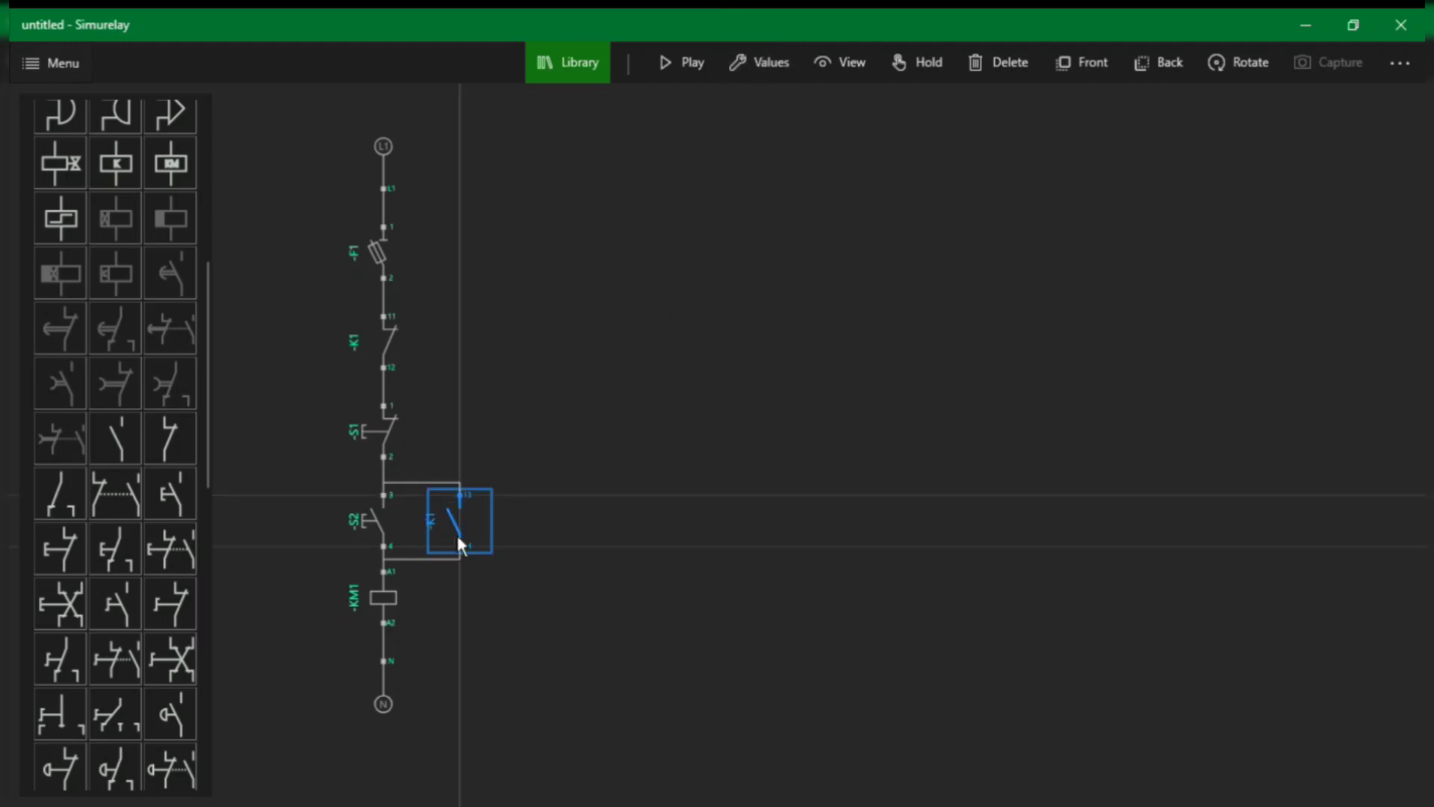
{"action": "left_click", "coordinate": [772, 75]}
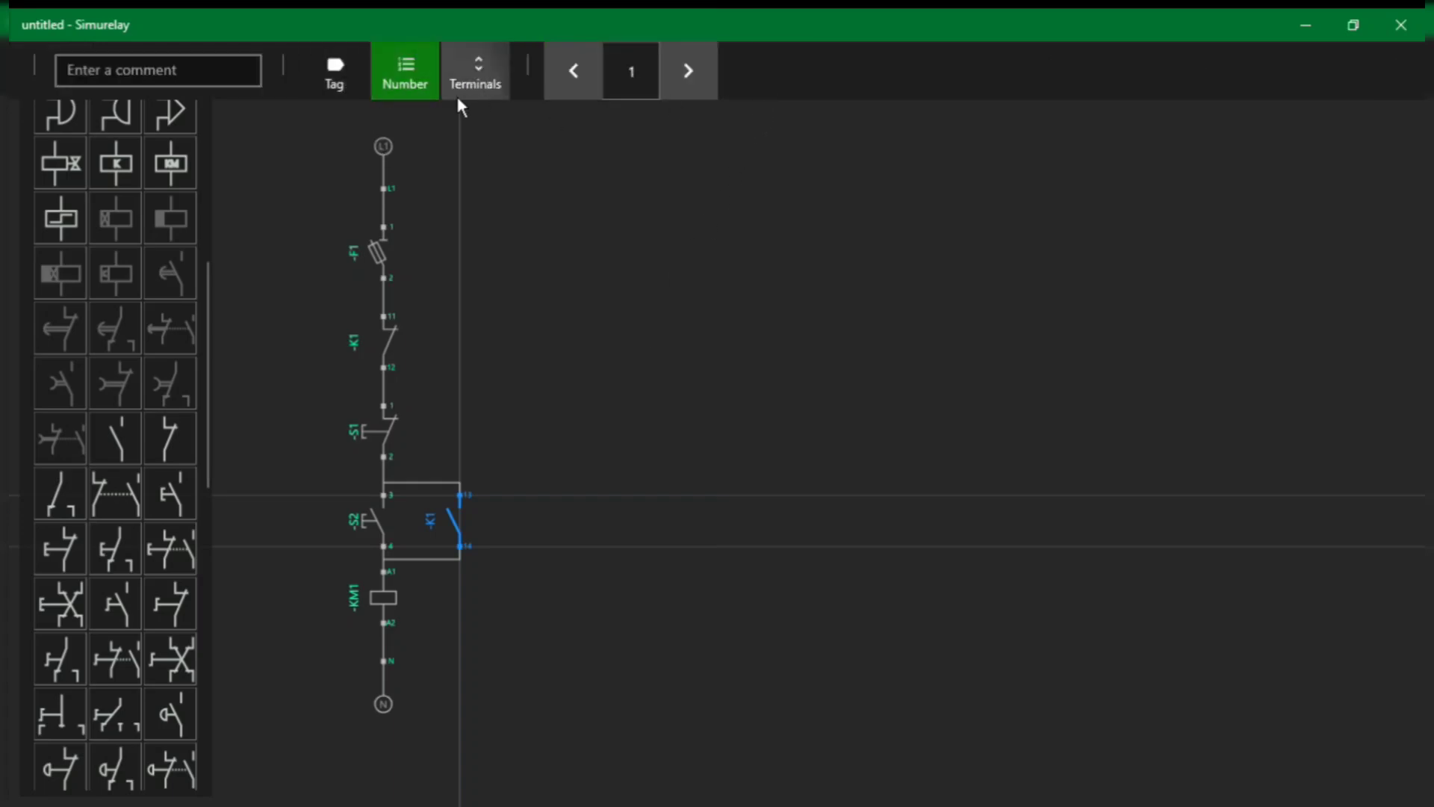
{"action": "left_click", "coordinate": [702, 87]}
{"action": "left_click", "coordinate": [702, 87]}
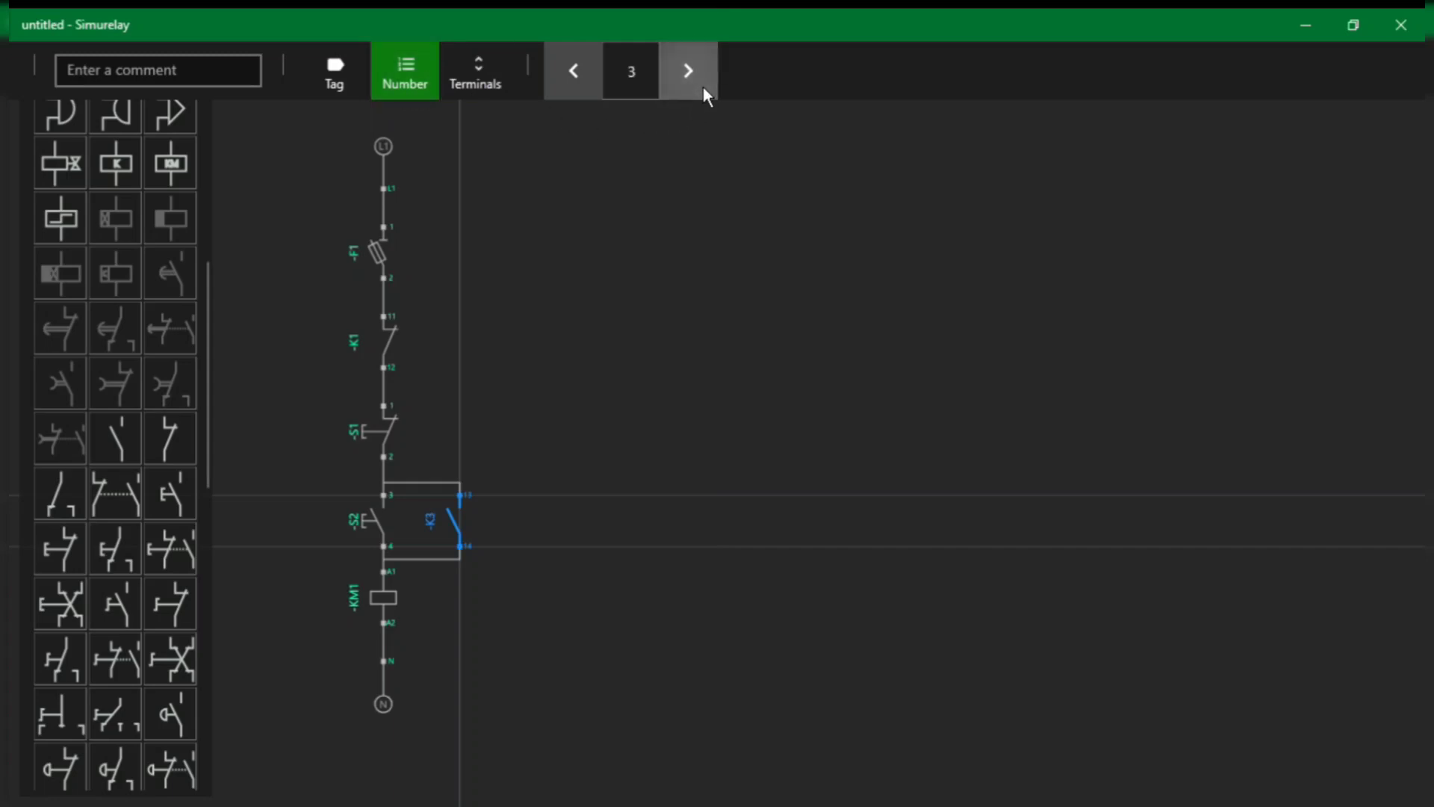
{"action": "left_click", "coordinate": [702, 86]}
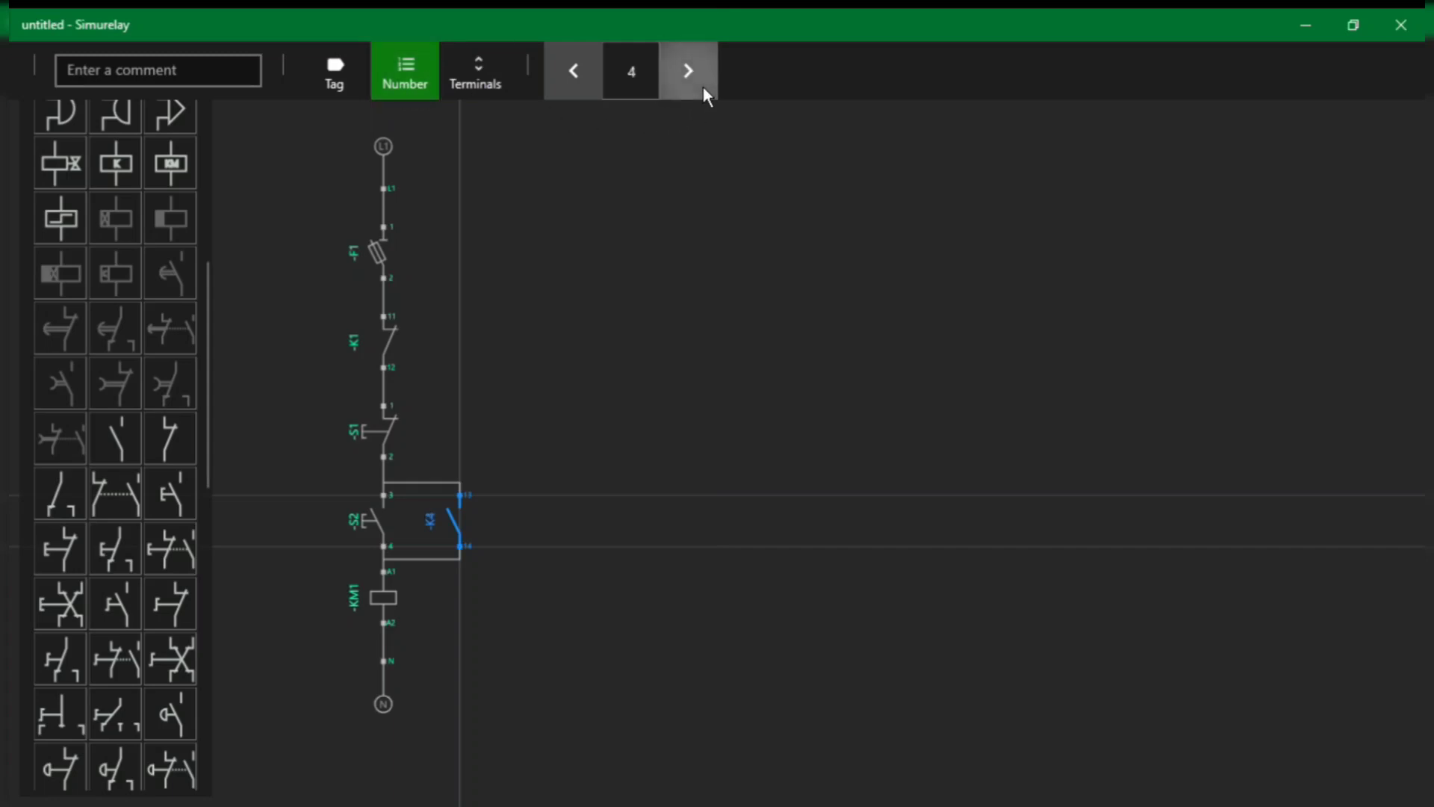
{"action": "left_click", "coordinate": [577, 74]}
{"action": "left_click", "coordinate": [577, 74]}
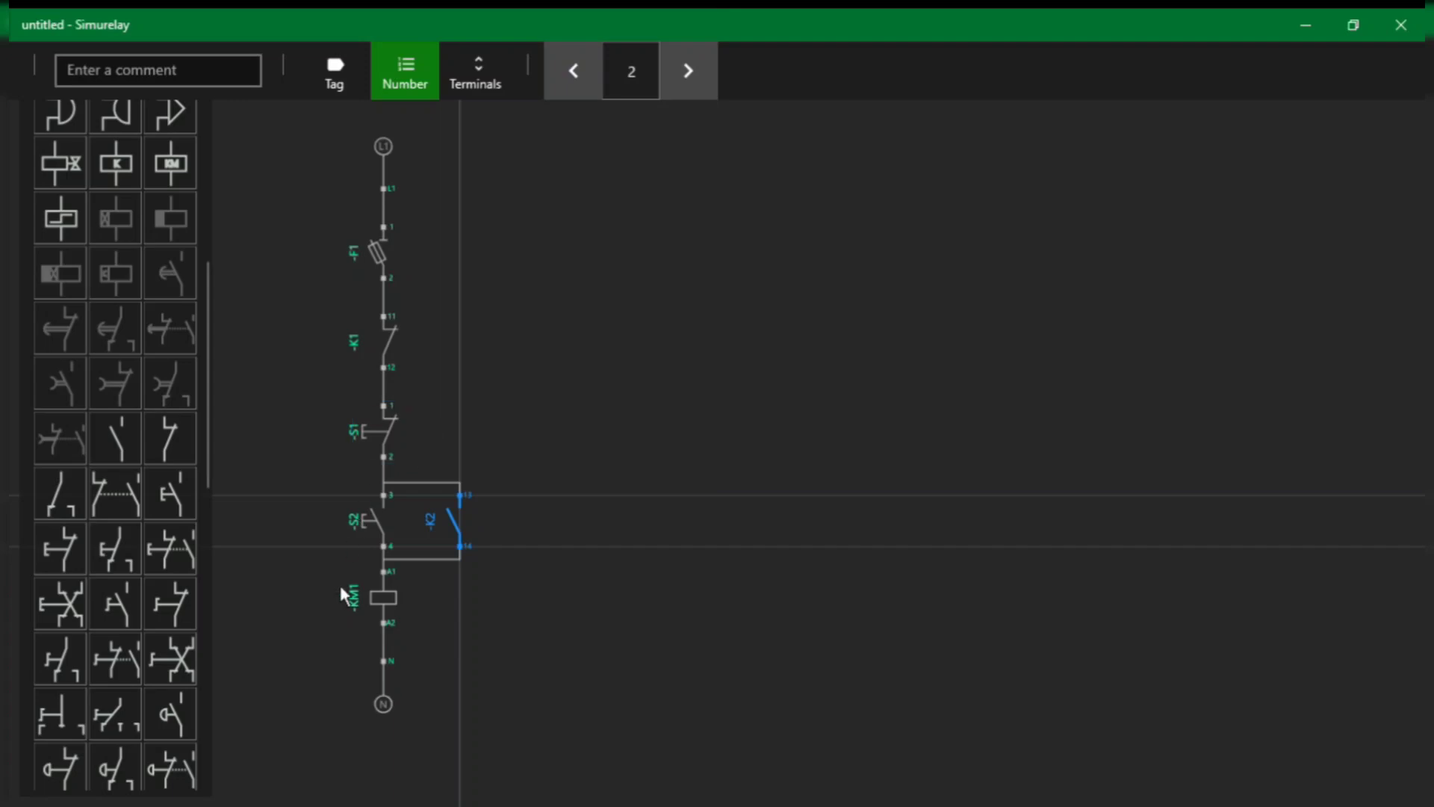
{"action": "left_click", "coordinate": [596, 97]}
- Change the parallel contact's tag to -KM so that it is linked to the KM1 coil
{"action": "left_click", "coordinate": [346, 77]}
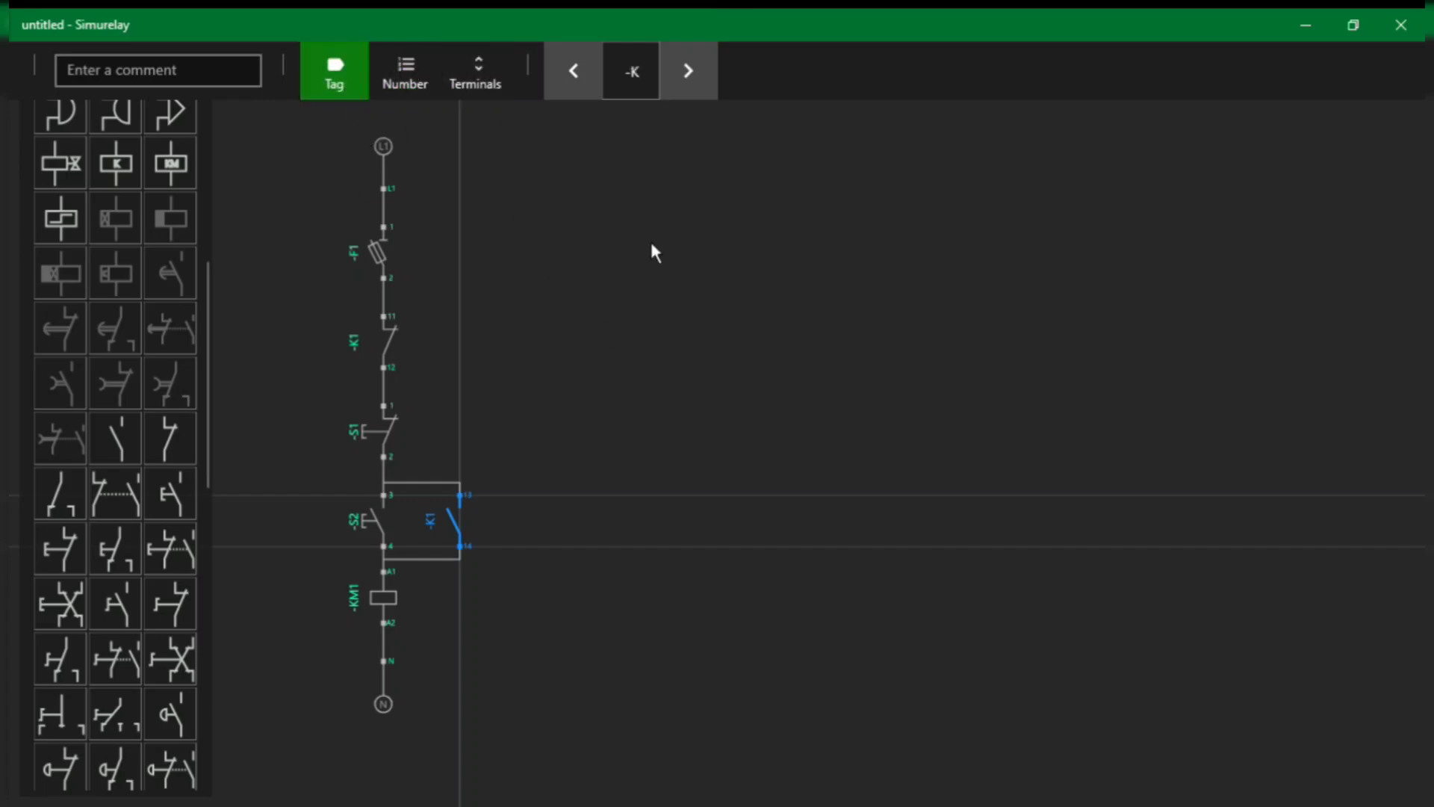
{"action": "left_click", "coordinate": [693, 74]}
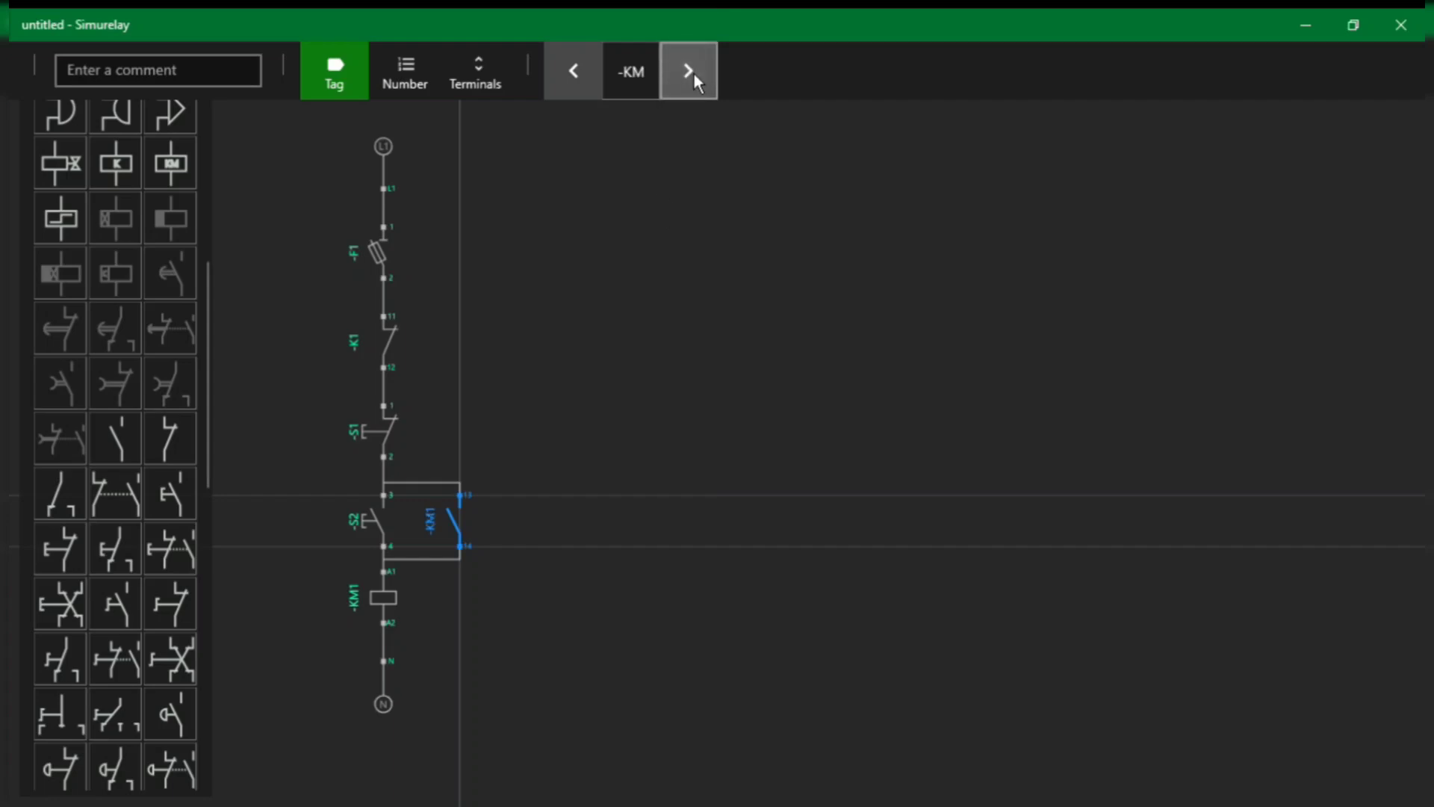
{"action": "left_click", "coordinate": [693, 74]}
{"action": "left_click", "coordinate": [693, 74]}
{"action": "left_click", "coordinate": [694, 74]}
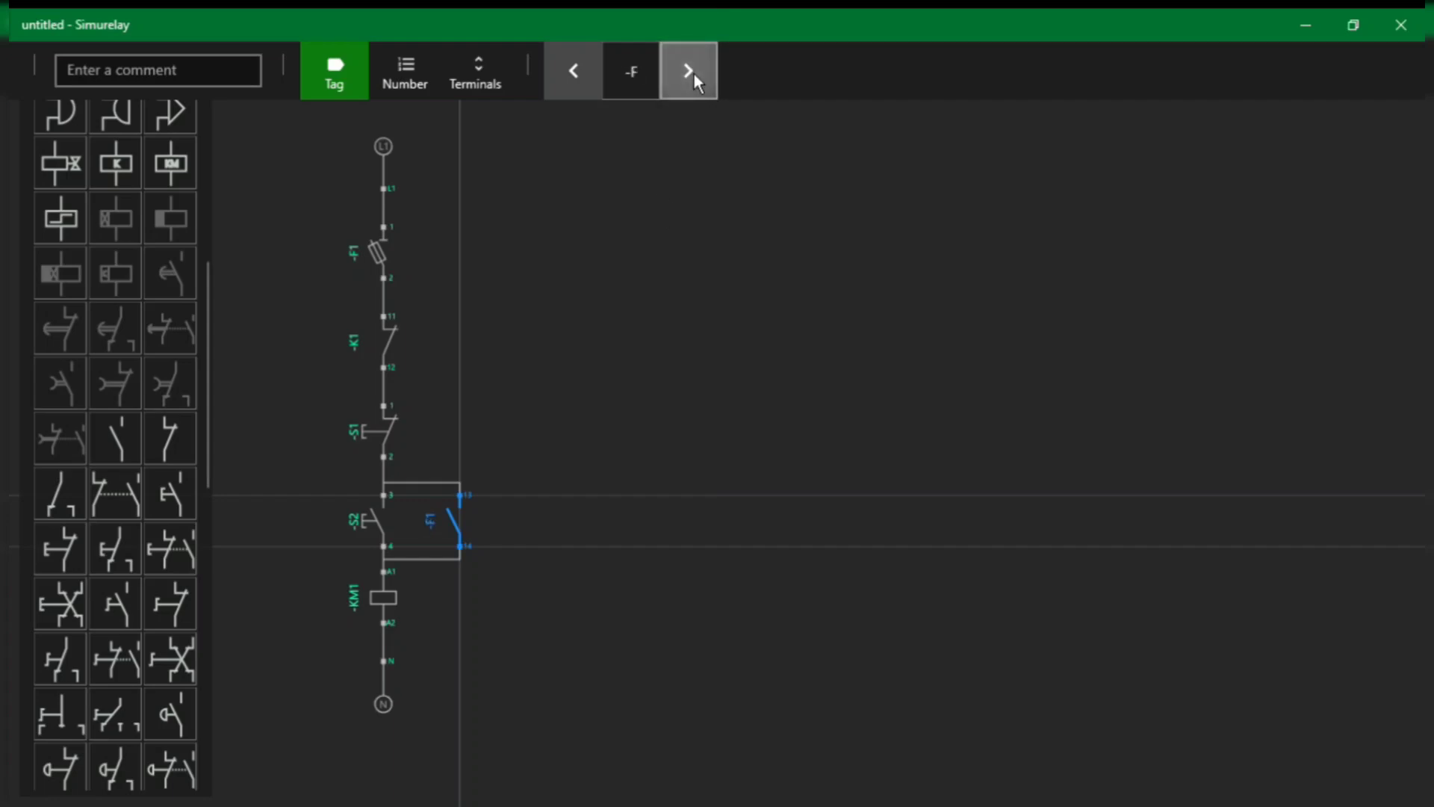
{"action": "left_click", "coordinate": [583, 76]}
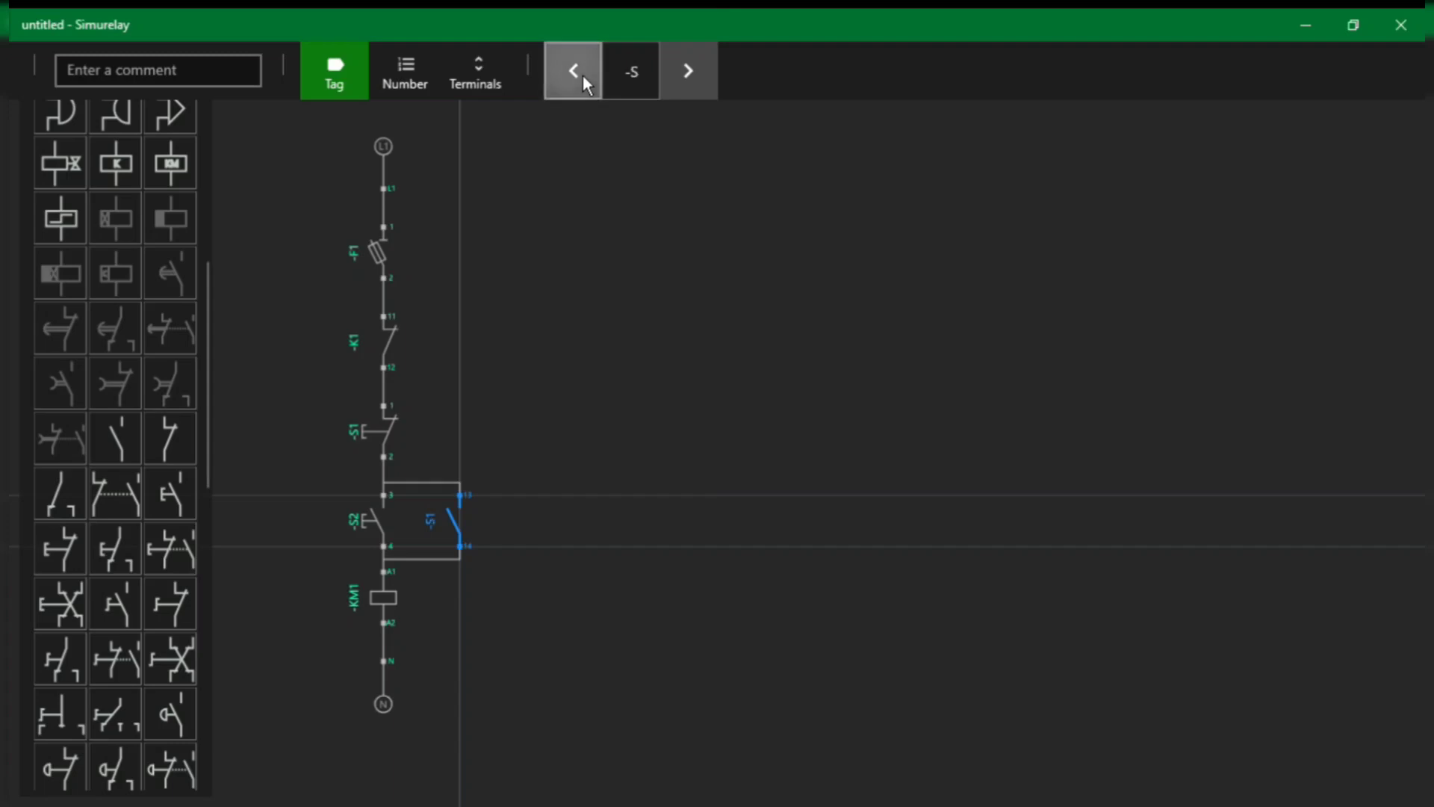
{"action": "left_click", "coordinate": [583, 76]}
{"action": "left_click", "coordinate": [583, 75]}
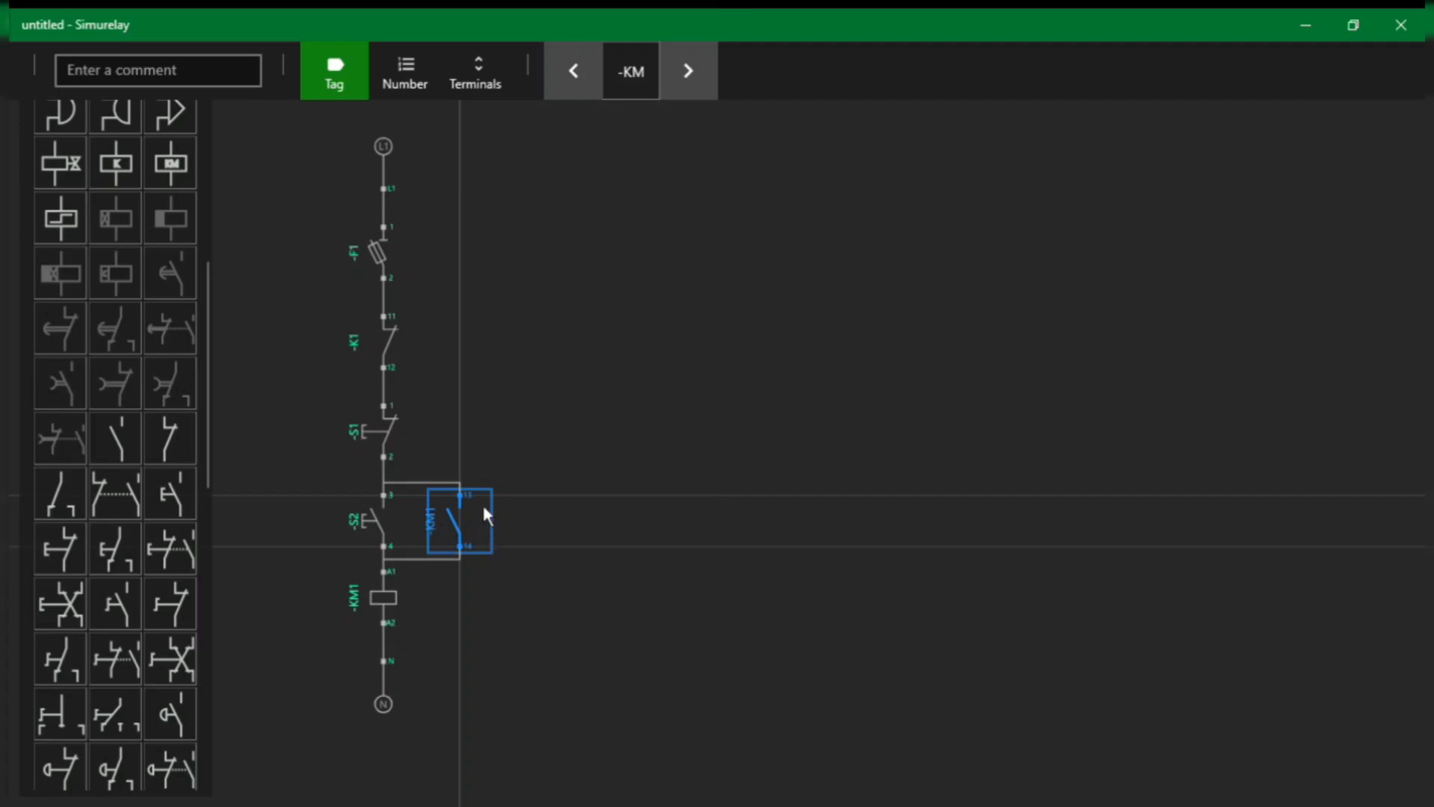
{"action": "left_click", "coordinate": [530, 423]}
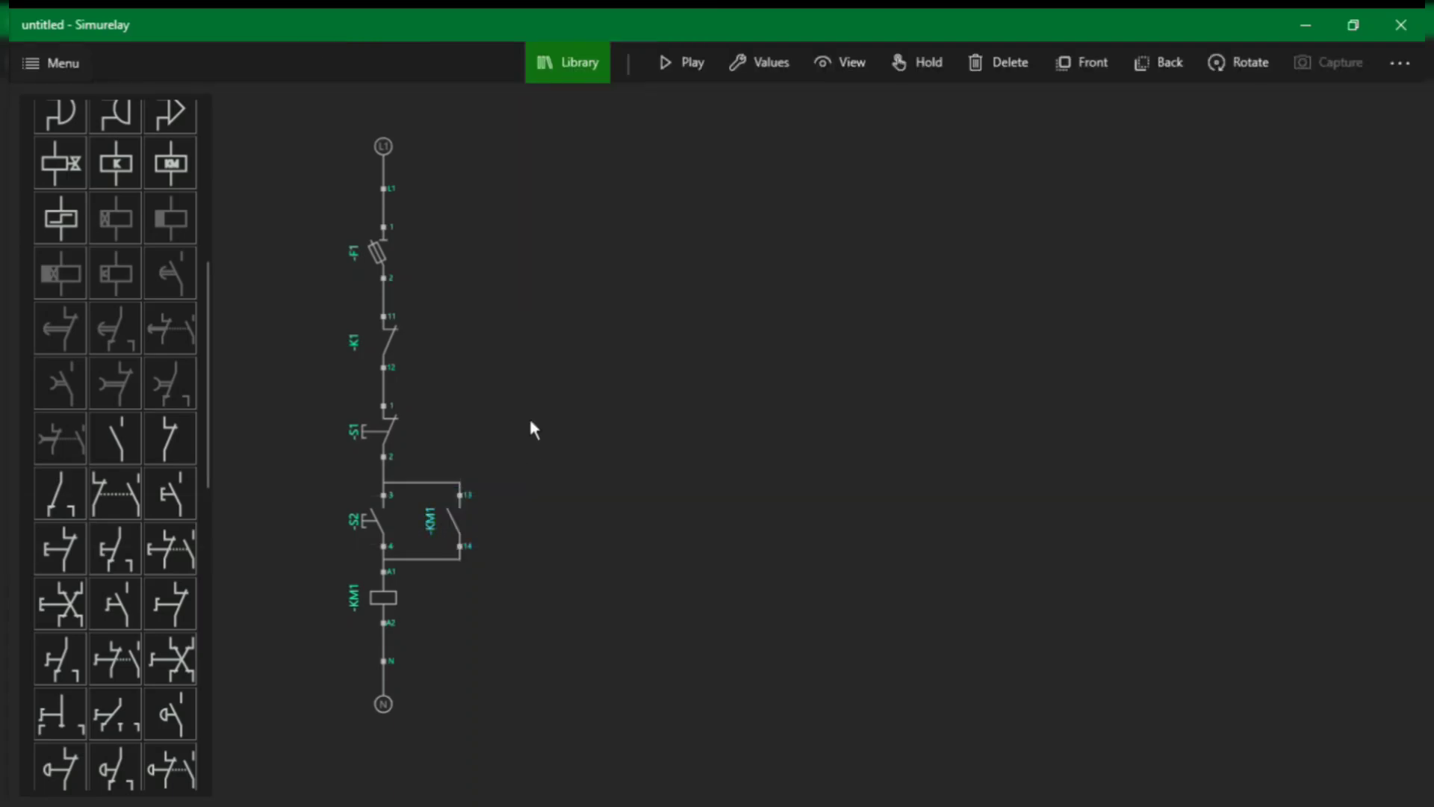
- Test the self-holding circuit in simulation by closing fuse F1 and operating S2, and end the simulation
{"action": "left_click", "coordinate": [681, 74]}
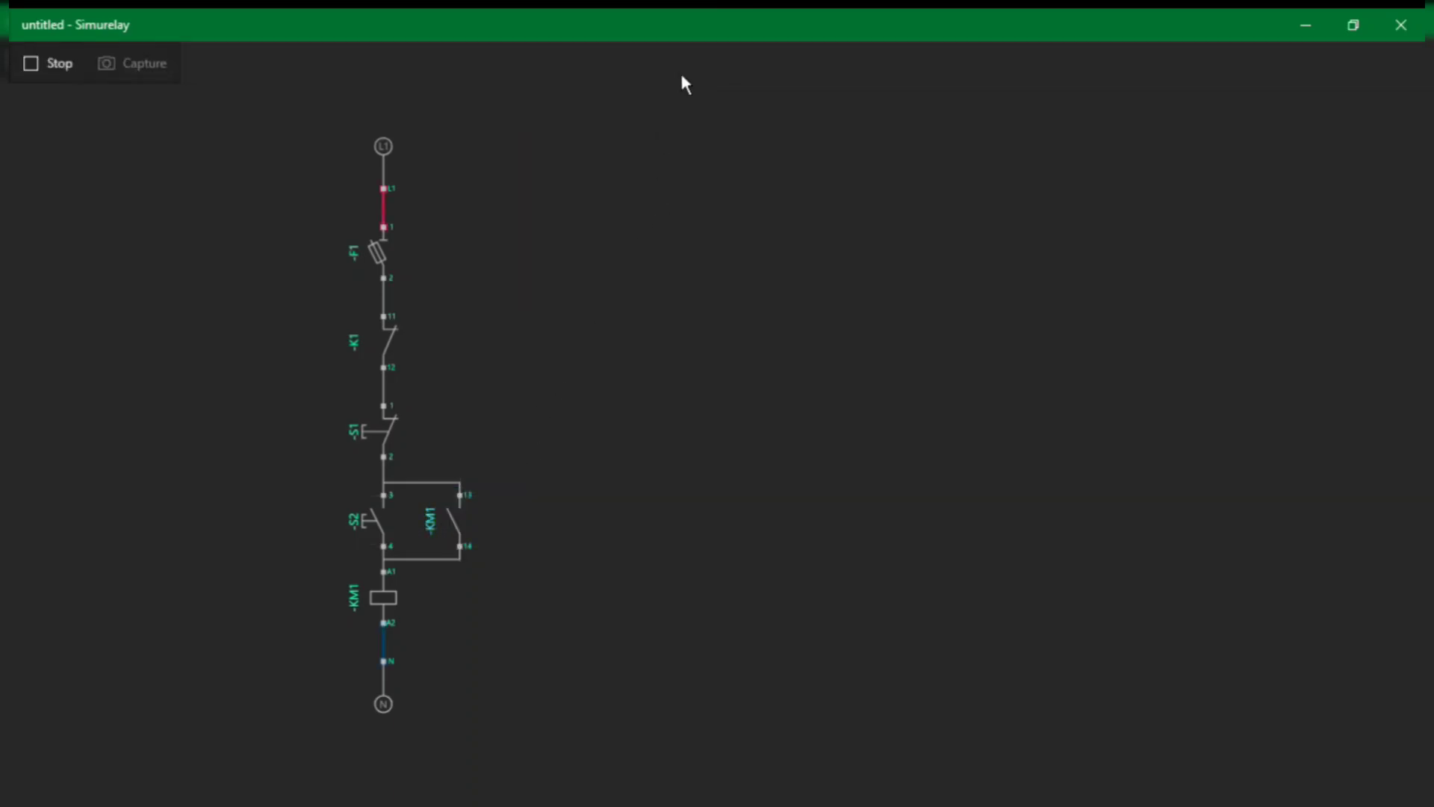
{"action": "left_click", "coordinate": [386, 254]}
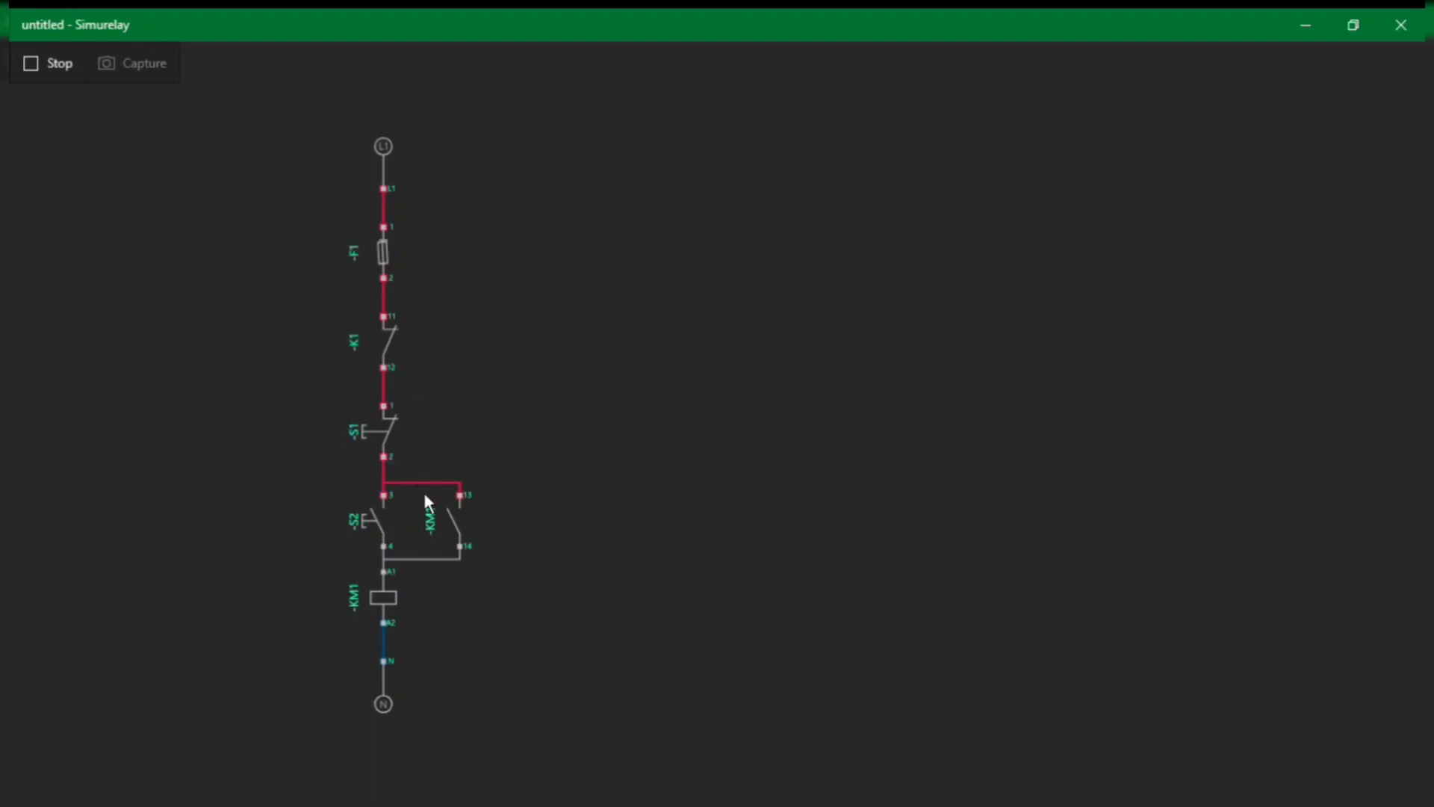
{"action": "left_click", "coordinate": [378, 525]}
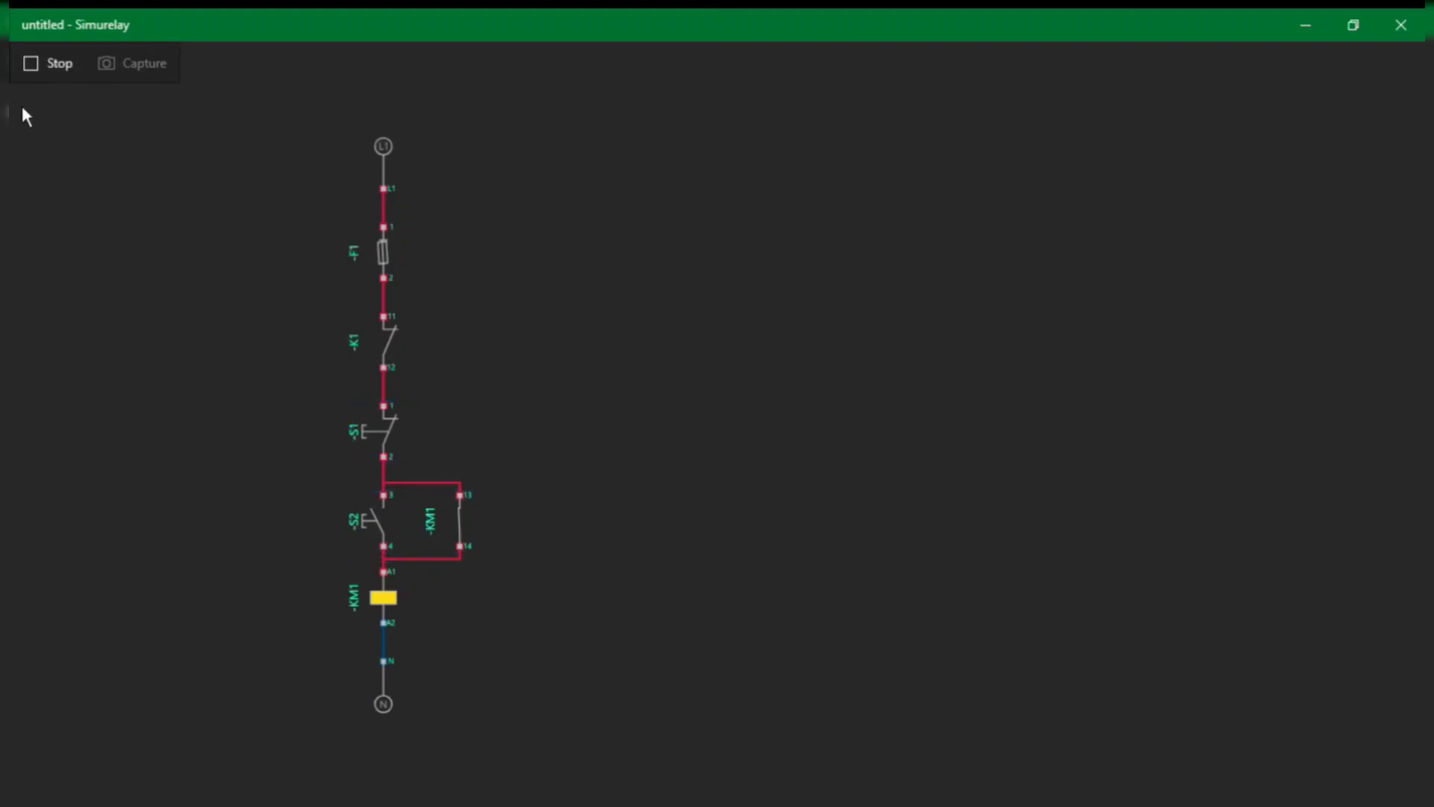
{"action": "left_click", "coordinate": [36, 79]}
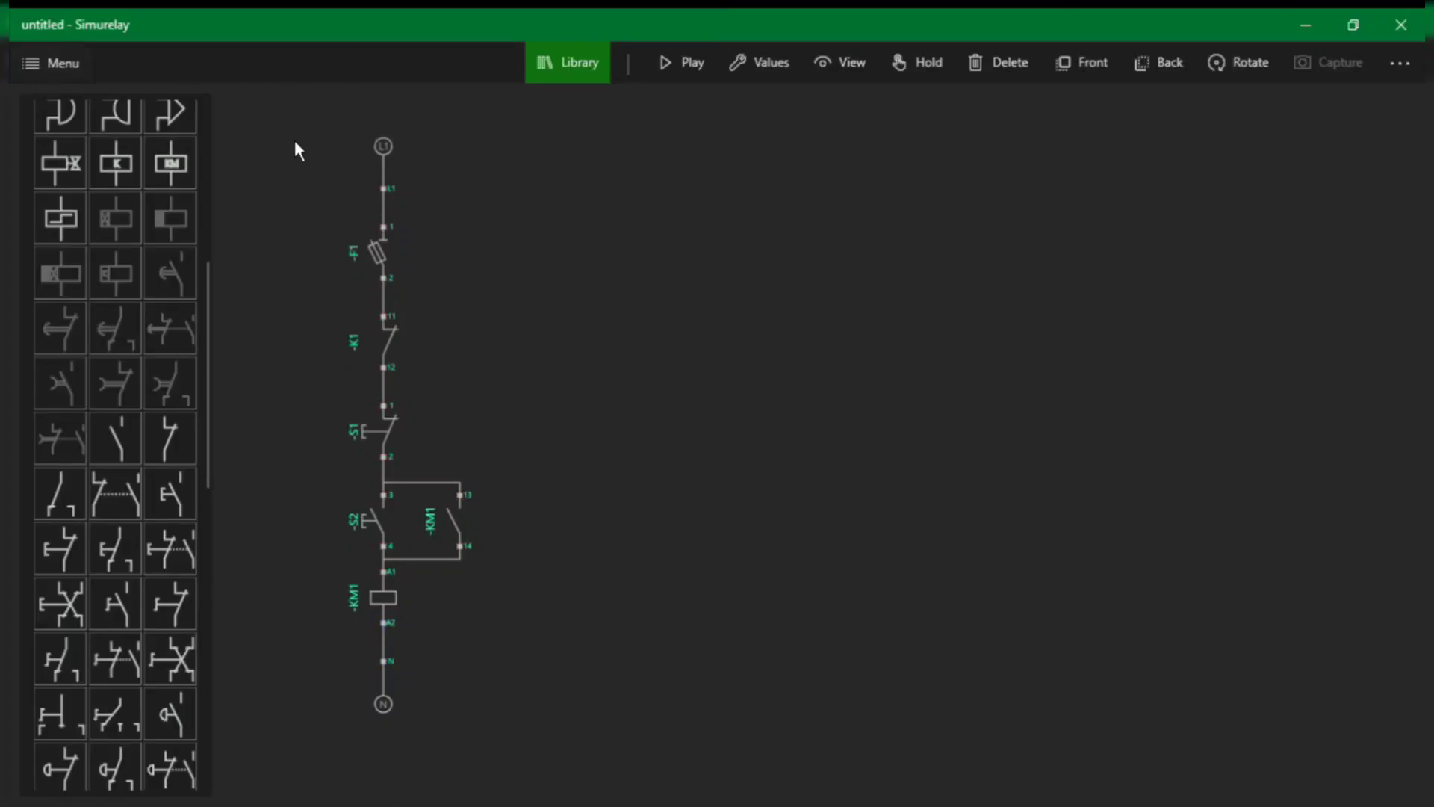
- Add a three-phase L1-L2-L3 supply to the right of the control circuit, level with its L1 source, and turn its terminals downward
{"action": "scroll", "coordinate": [150, 235], "scroll_direction": "up", "scroll_amount": 3}
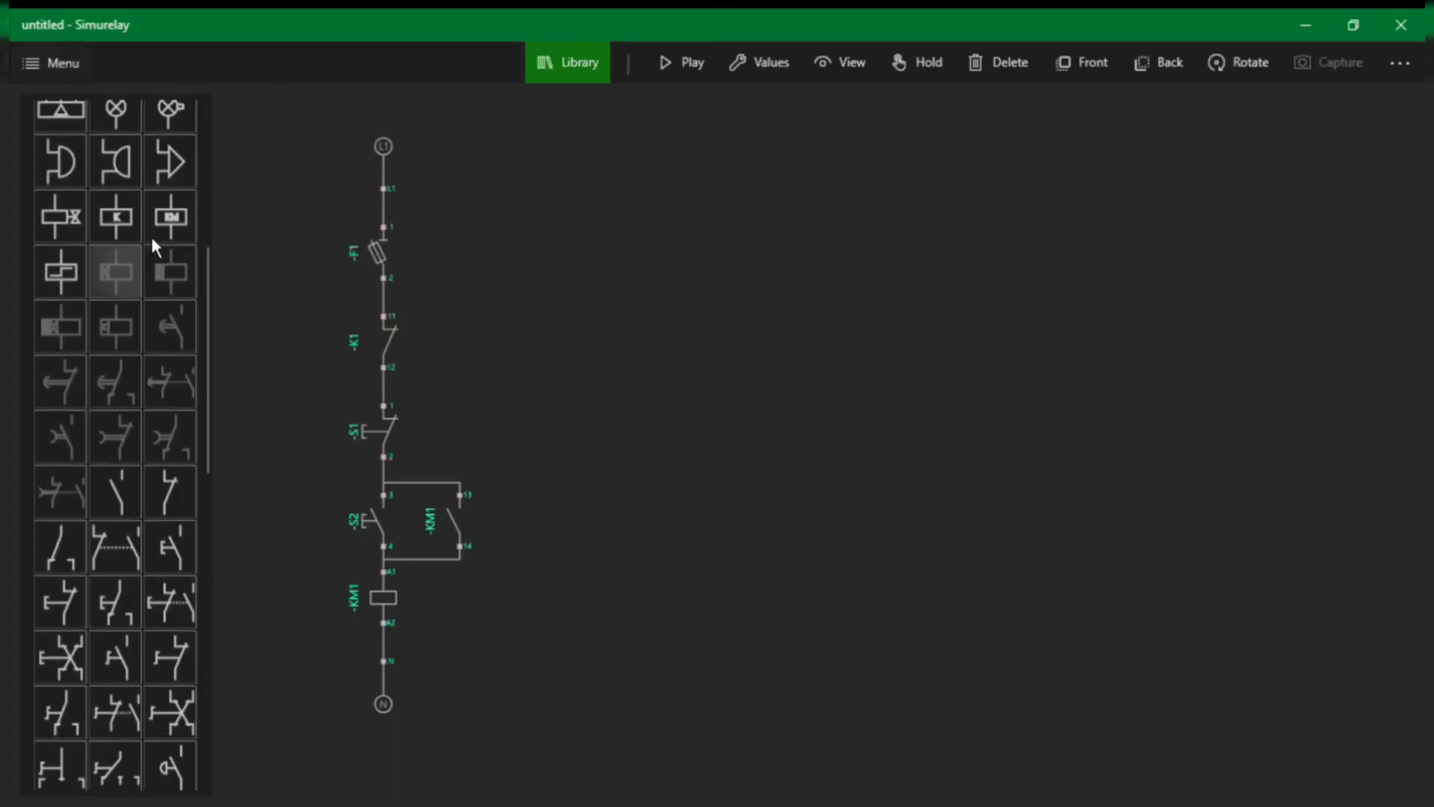
{"action": "scroll", "coordinate": [151, 236], "scroll_direction": "up", "scroll_amount": 1}
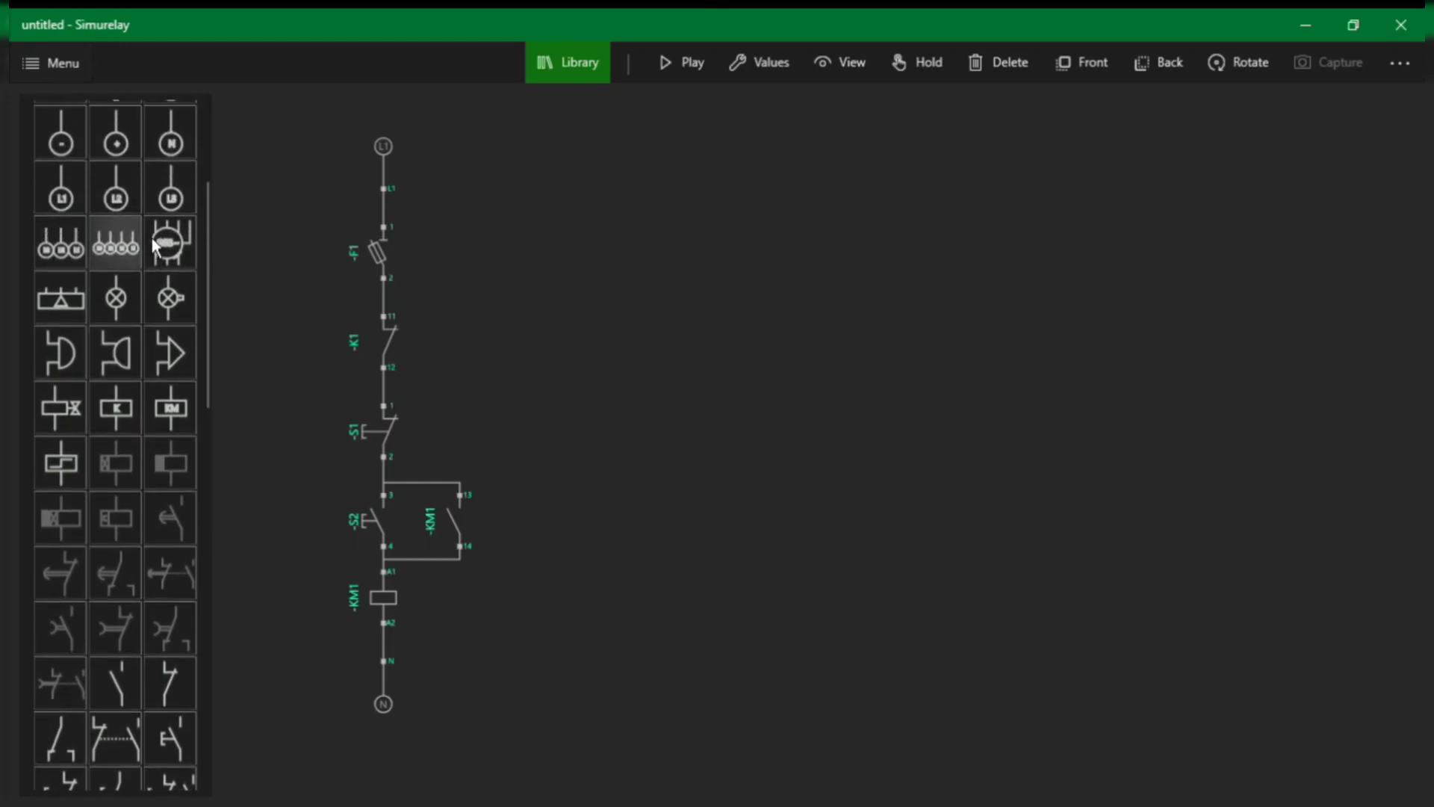
{"action": "left_click", "coordinate": [77, 252]}
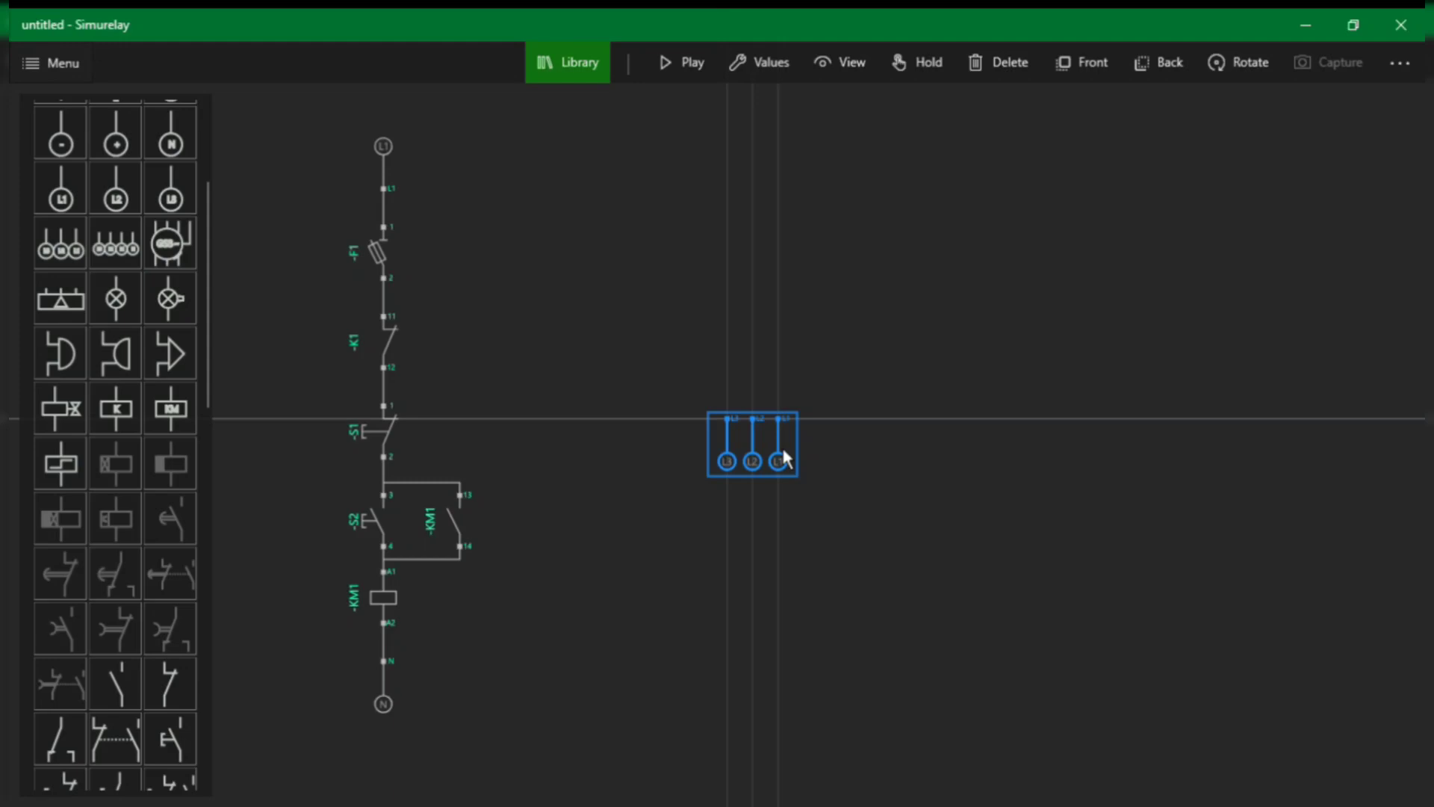
{"action": "left_click_drag", "start_coordinate": [784, 458], "coordinate": [826, 163]}
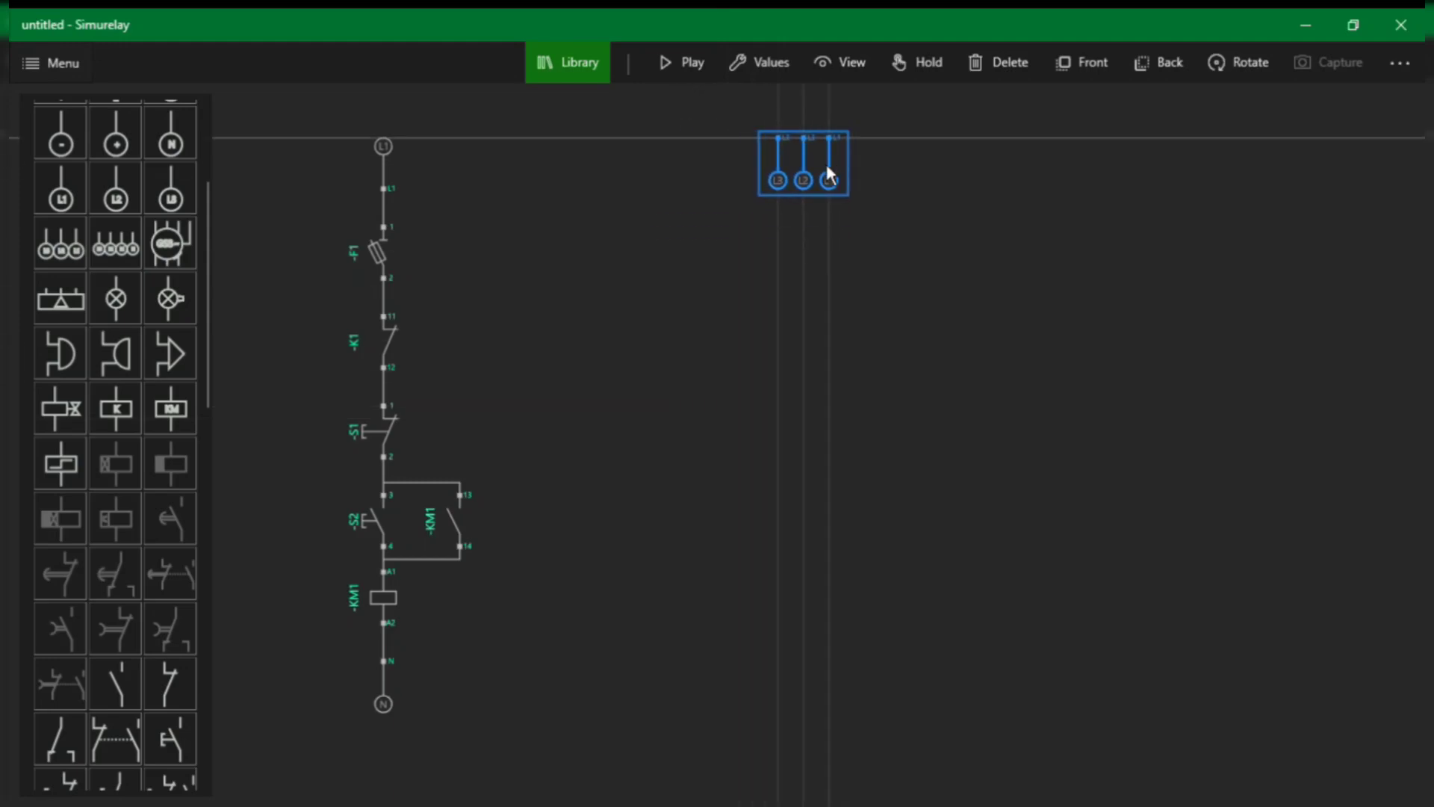
{"action": "left_click", "coordinate": [1235, 60]}
{"action": "left_click", "coordinate": [1234, 60]}
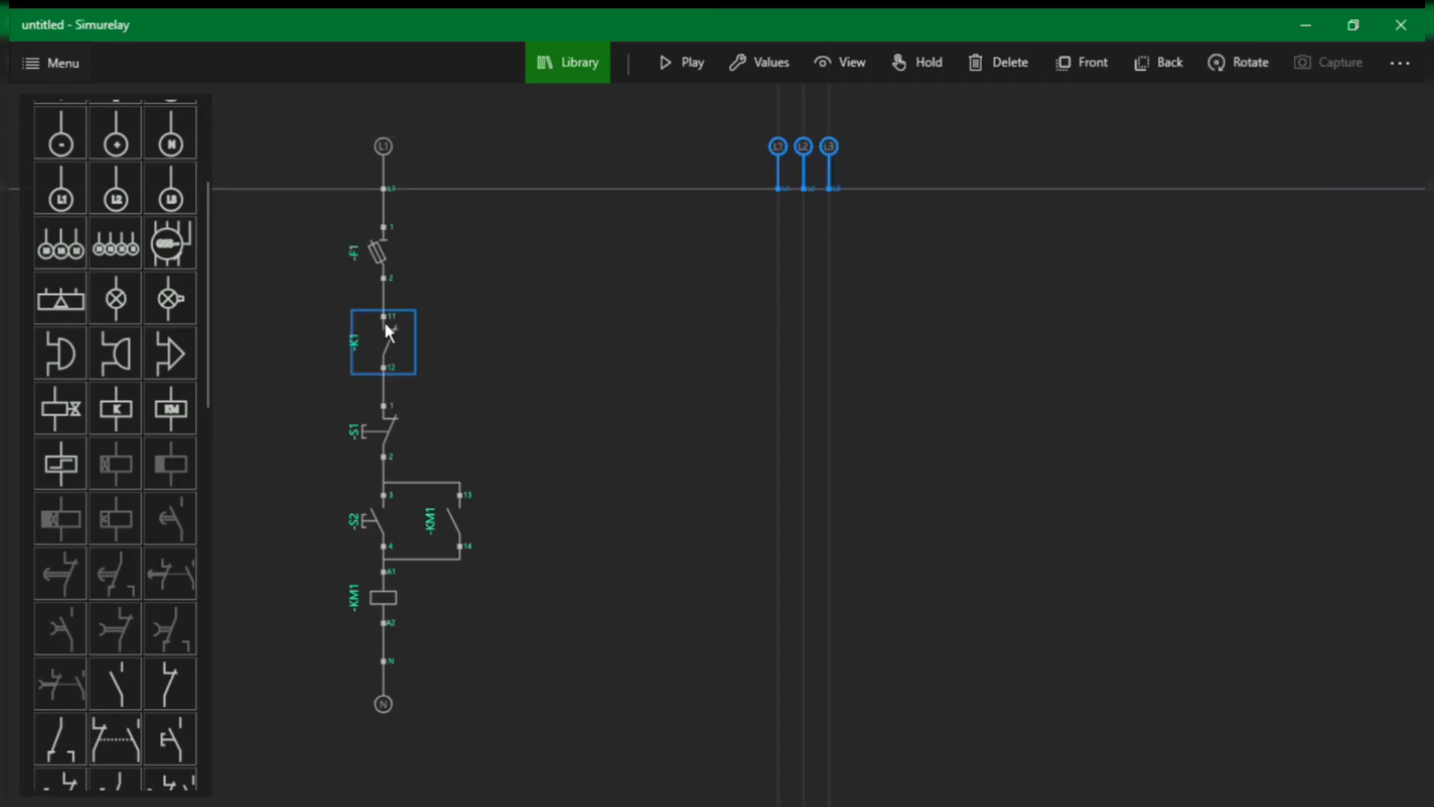
- Add a three-pole contactor power contact below the three-phase supply, aligned with the L1, L2 and L3 lines
{"action": "scroll", "coordinate": [109, 427], "scroll_direction": "down", "scroll_amount": 3}
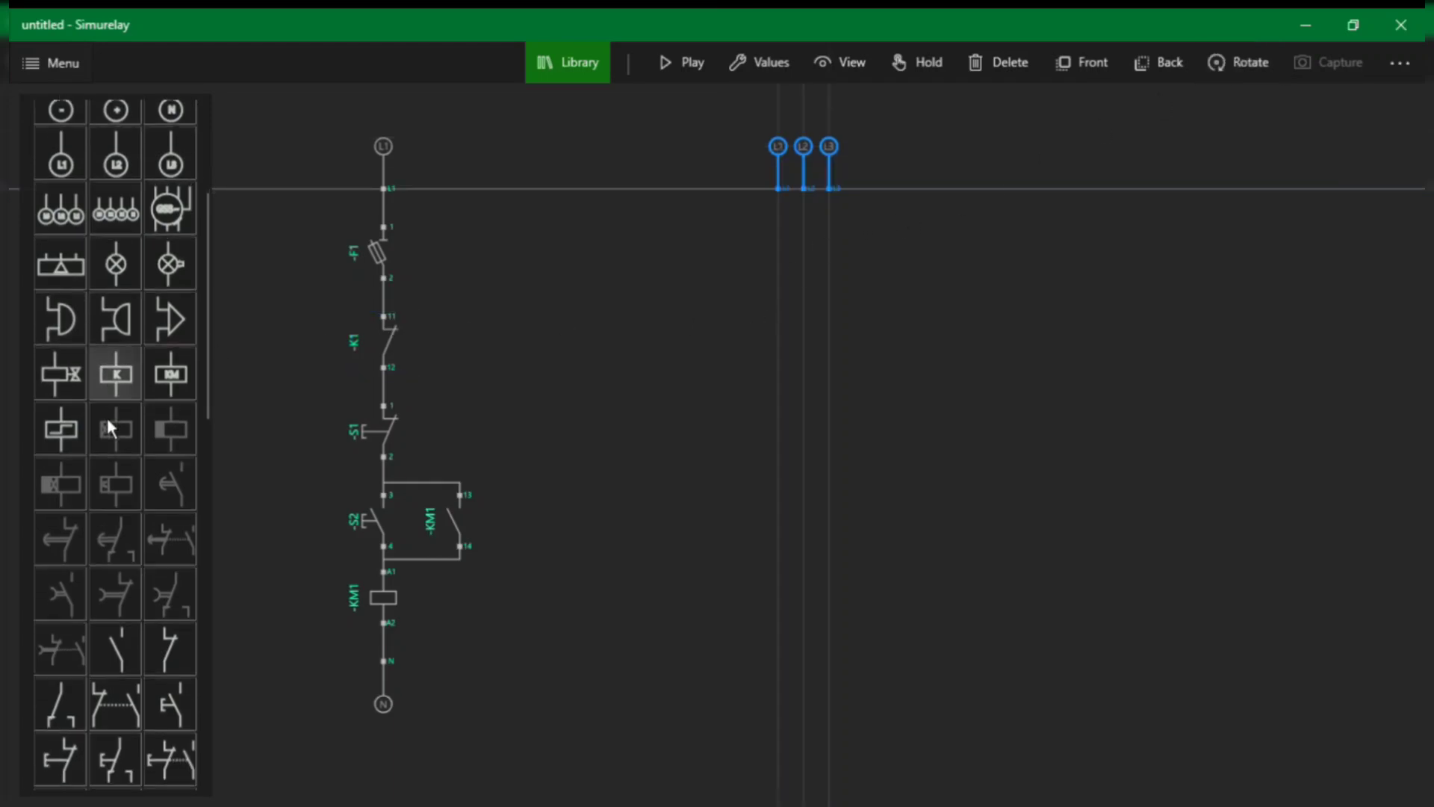
{"action": "scroll", "coordinate": [106, 418], "scroll_direction": "down", "scroll_amount": 5}
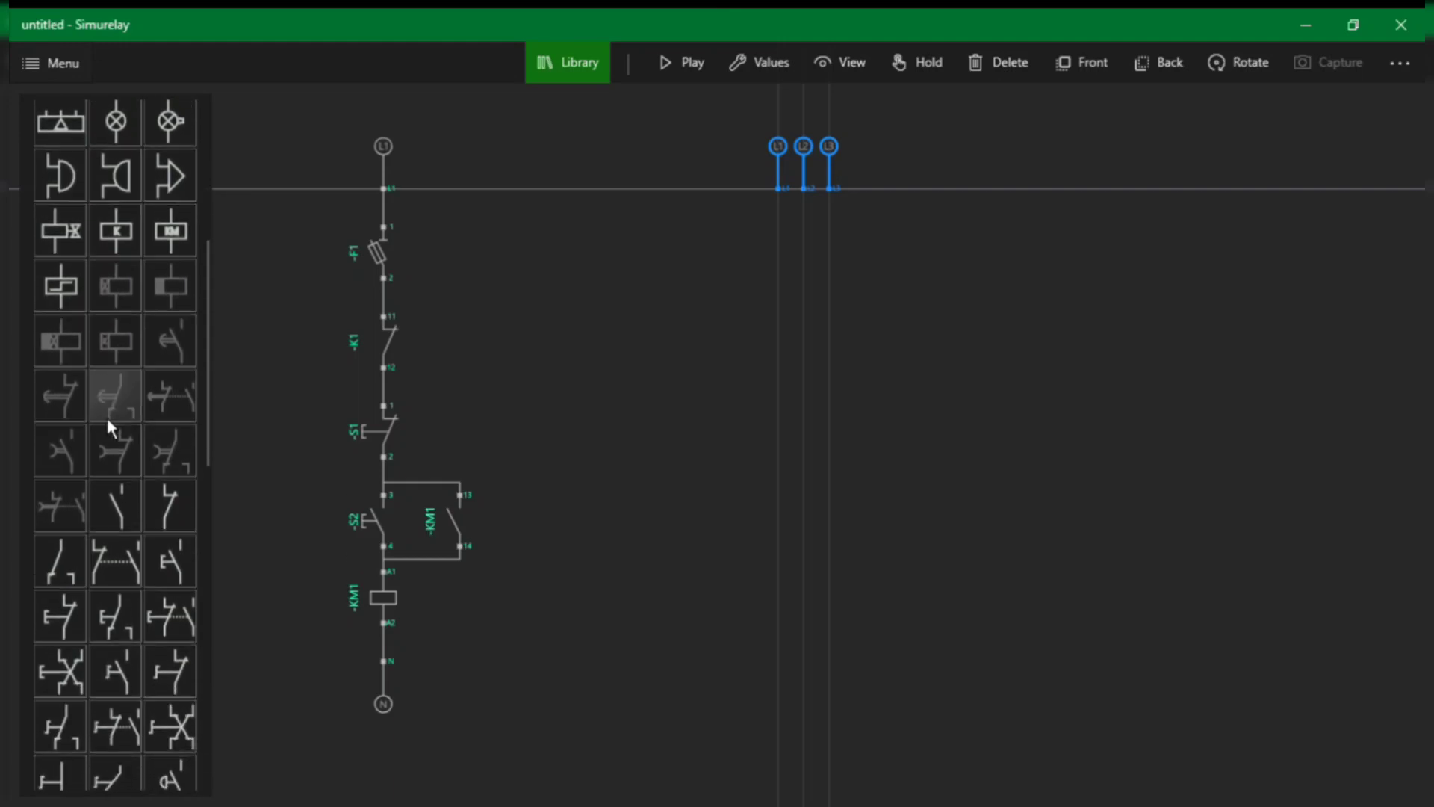
{"action": "scroll", "coordinate": [107, 412], "scroll_direction": "down", "scroll_amount": 8}
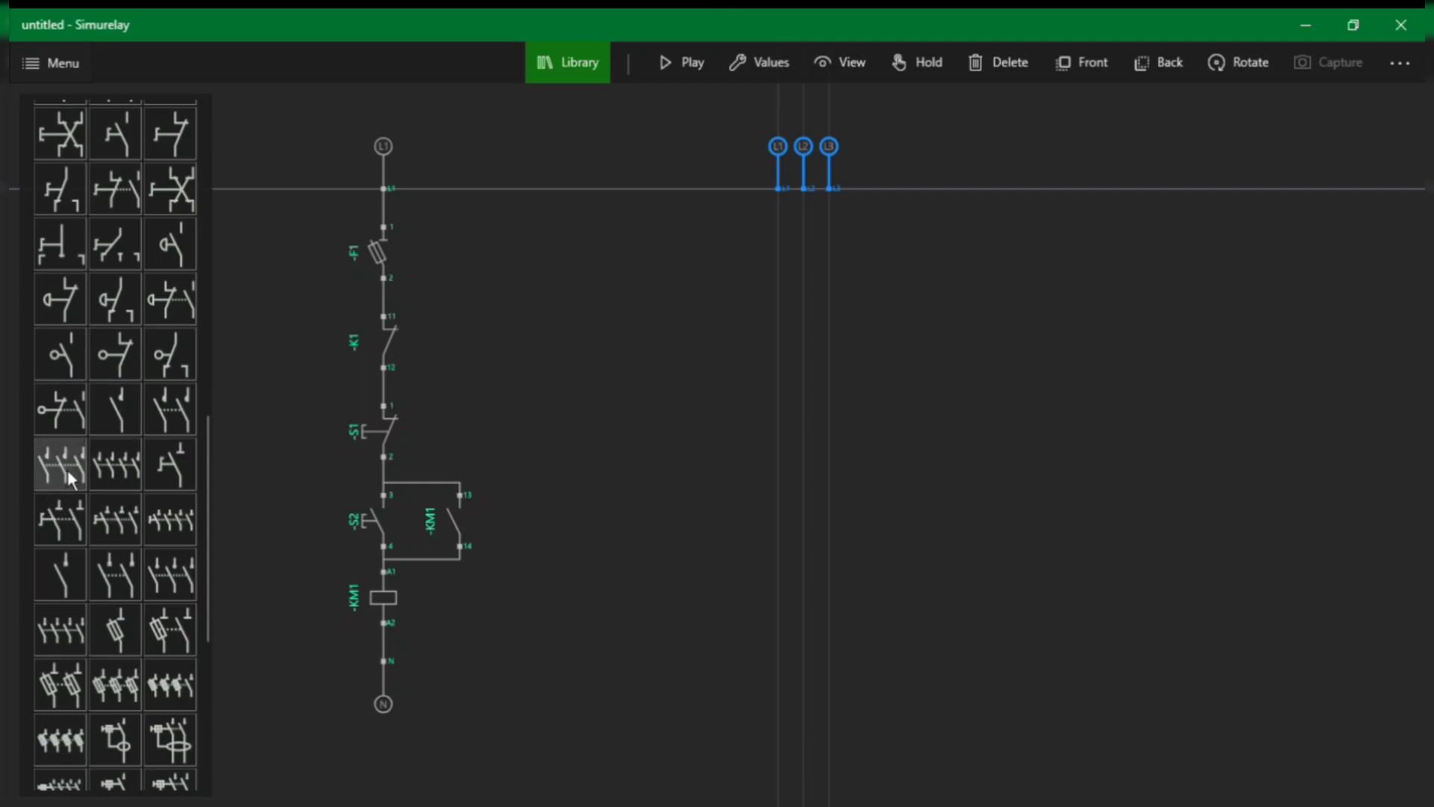
{"action": "left_click", "coordinate": [67, 469]}
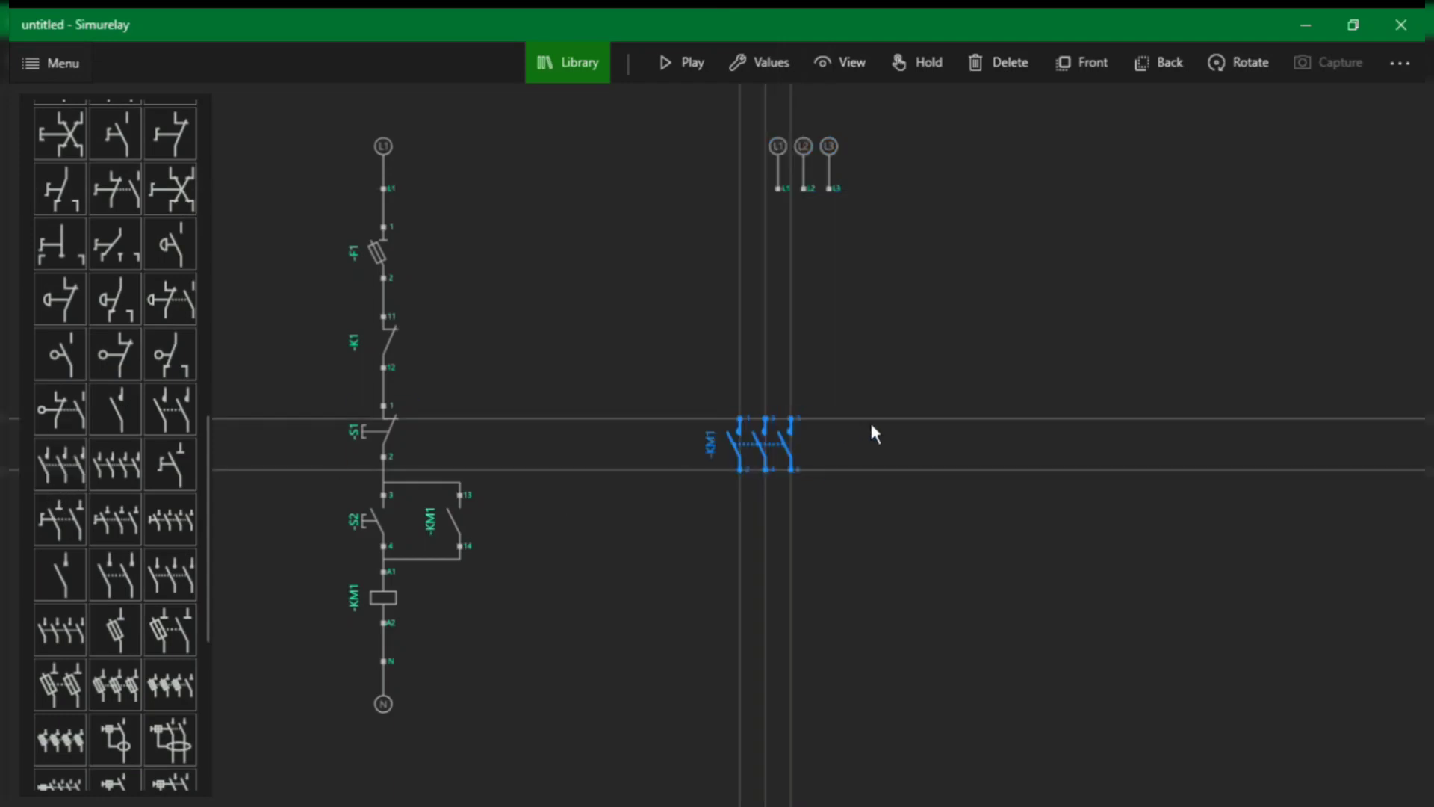
{"action": "left_click_drag", "start_coordinate": [797, 456], "coordinate": [828, 375]}
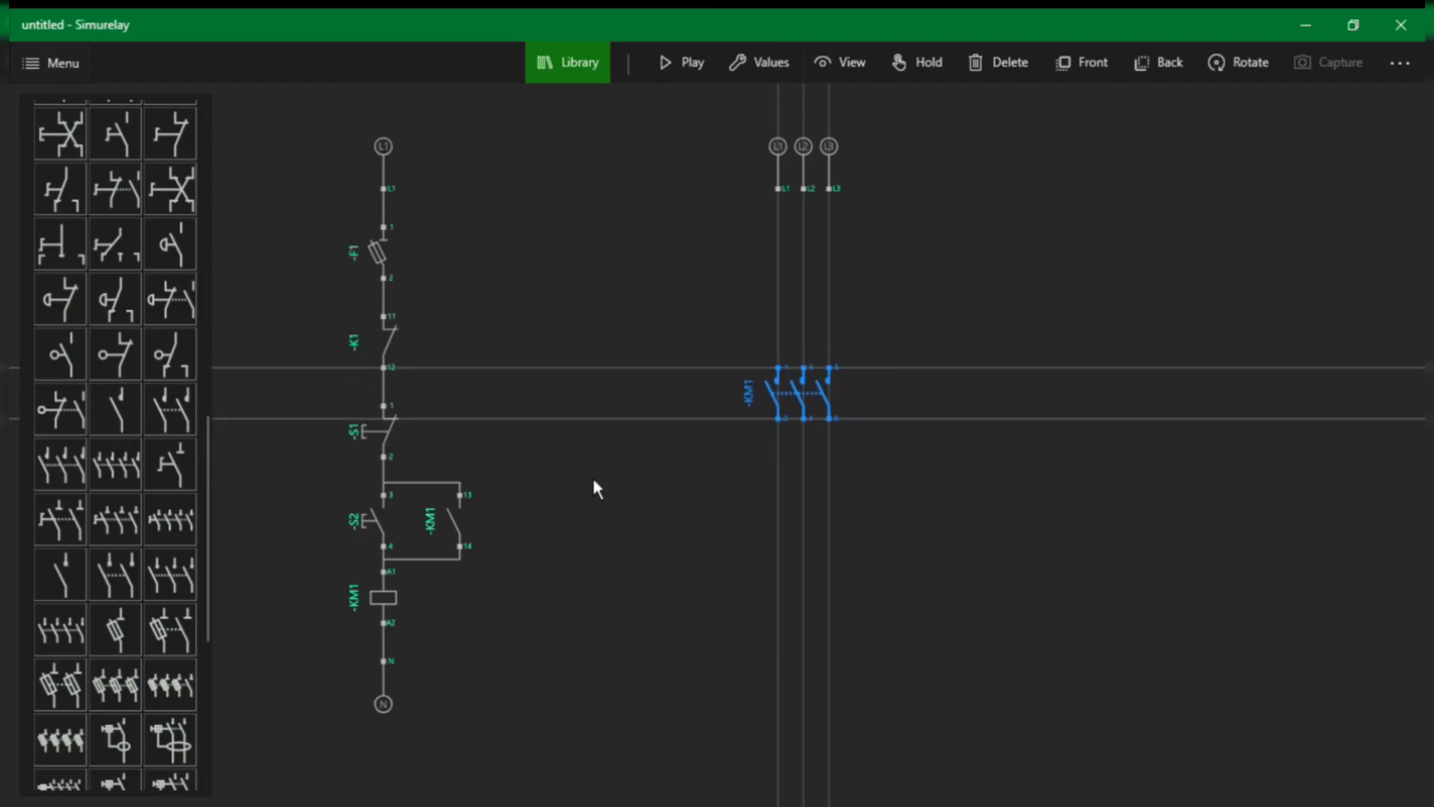
- Add a three-pole thermal overload relay directly below the three-pole contactor contact, aligned with its poles
{"action": "scroll", "coordinate": [120, 623], "scroll_direction": "down", "scroll_amount": 5}
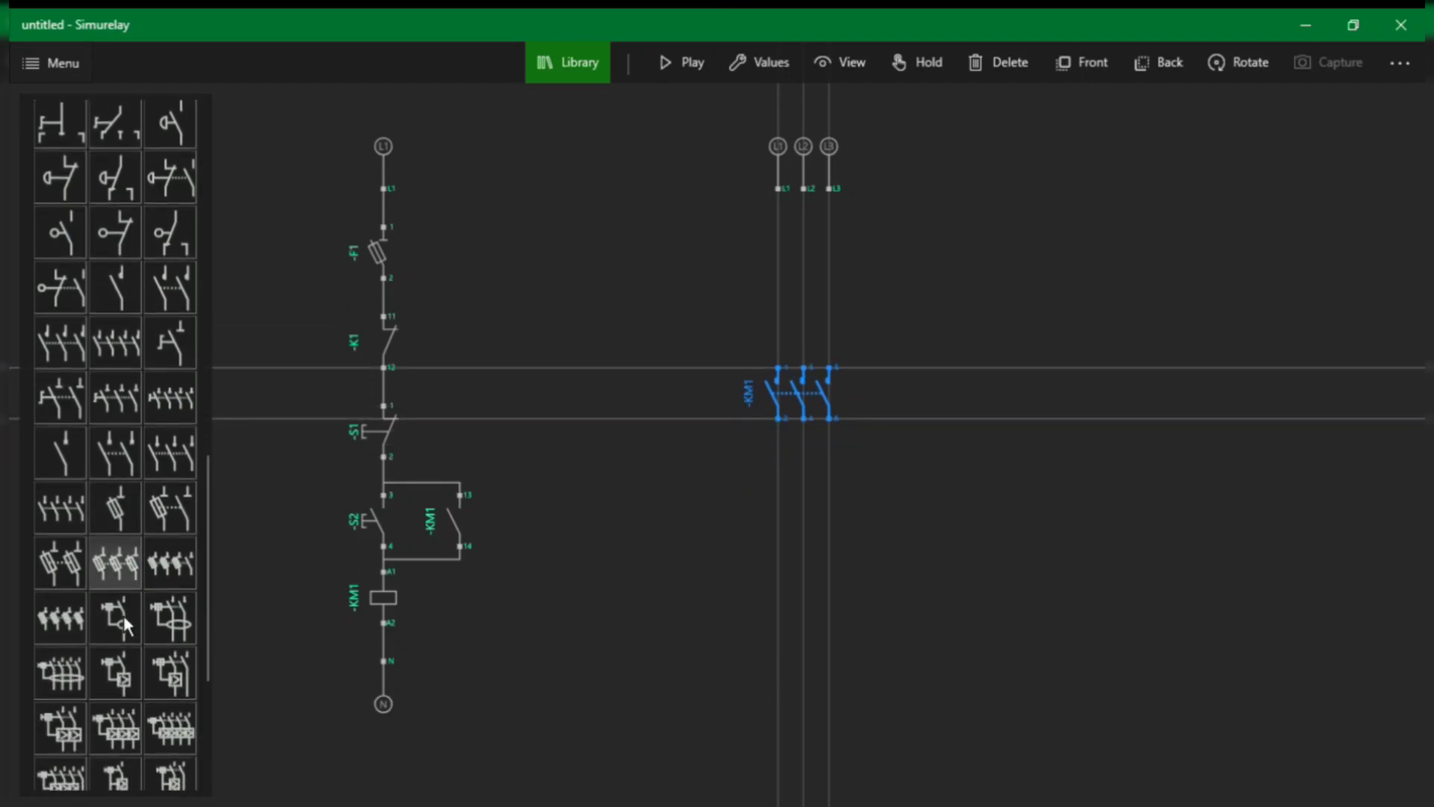
{"action": "scroll", "coordinate": [124, 620], "scroll_direction": "down", "scroll_amount": 3}
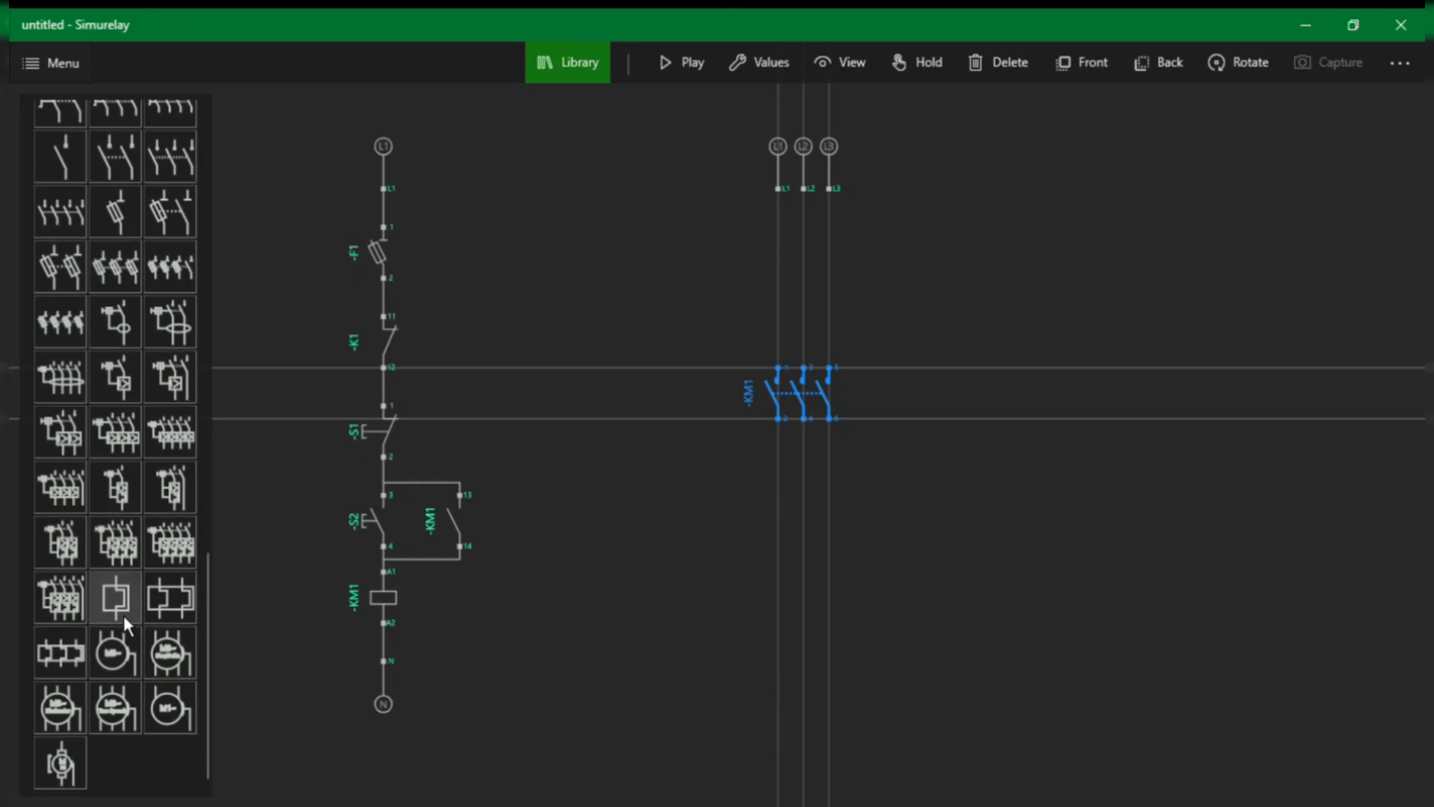
{"action": "left_click", "coordinate": [67, 662]}
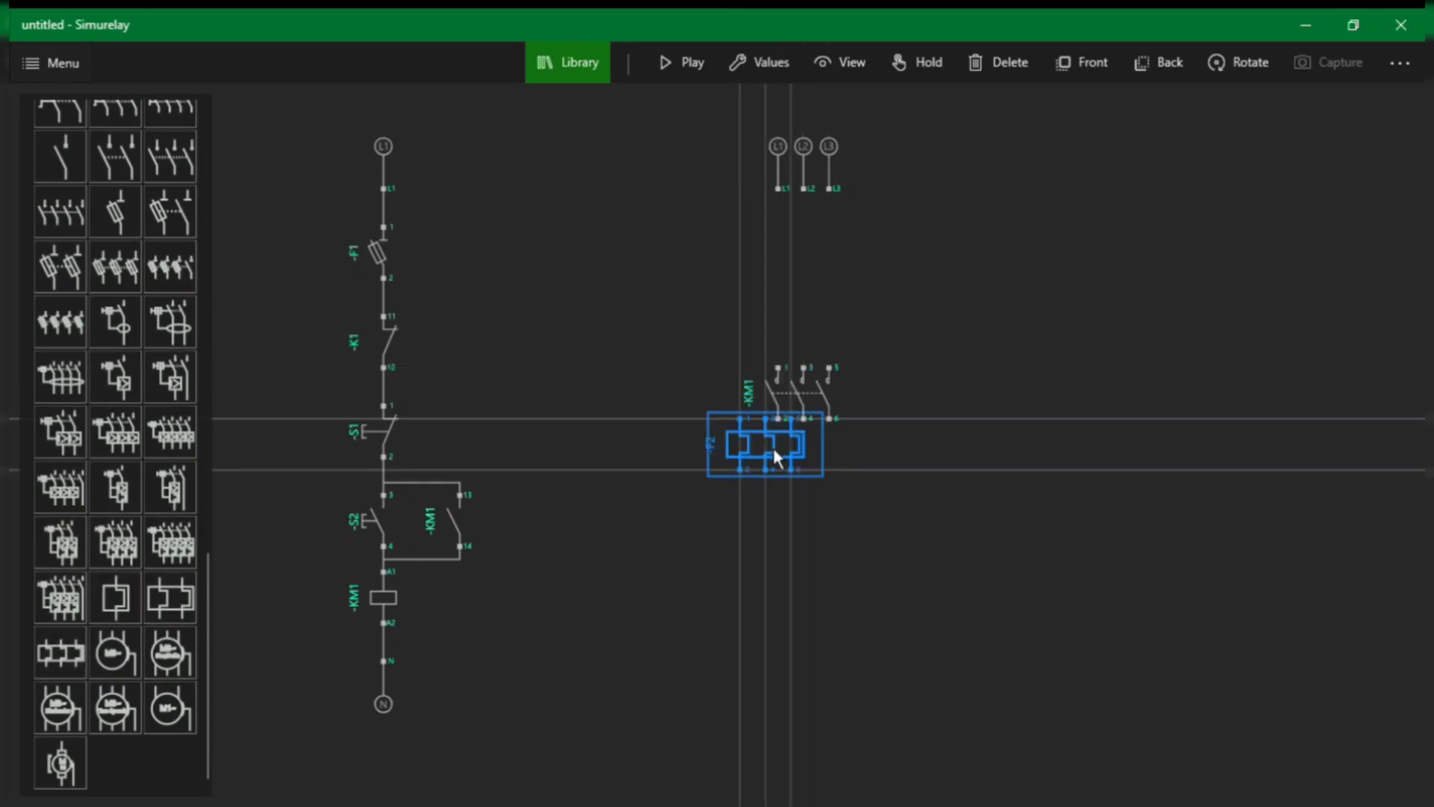
{"action": "left_click_drag", "start_coordinate": [773, 448], "coordinate": [811, 482]}
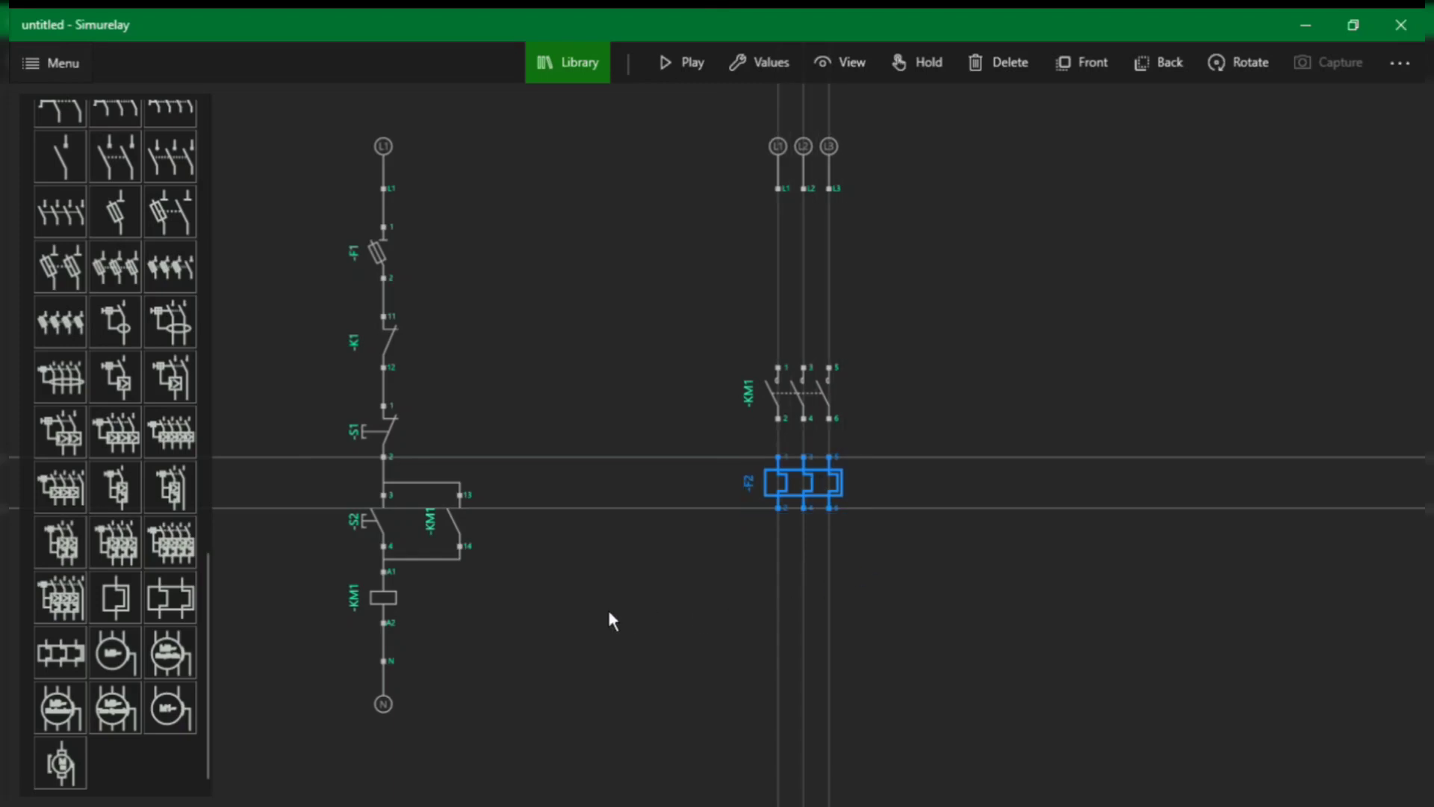
- Add a three-phase M3~ motor below the overload relay, with its U1, V1 and W1 terminals aligned with the relay's poles
{"action": "left_click", "coordinate": [127, 666]}
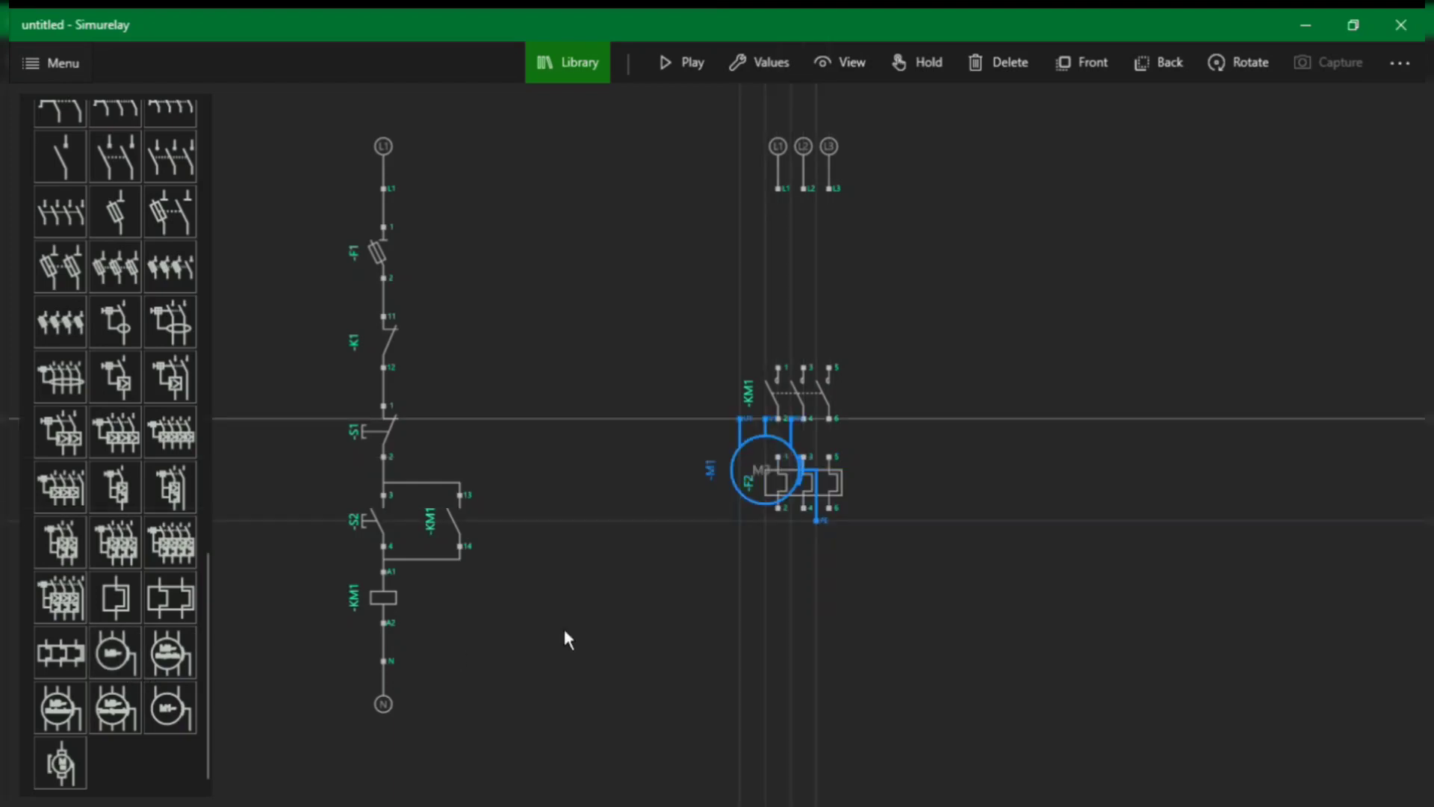
{"action": "left_click_drag", "start_coordinate": [820, 506], "coordinate": [823, 667]}
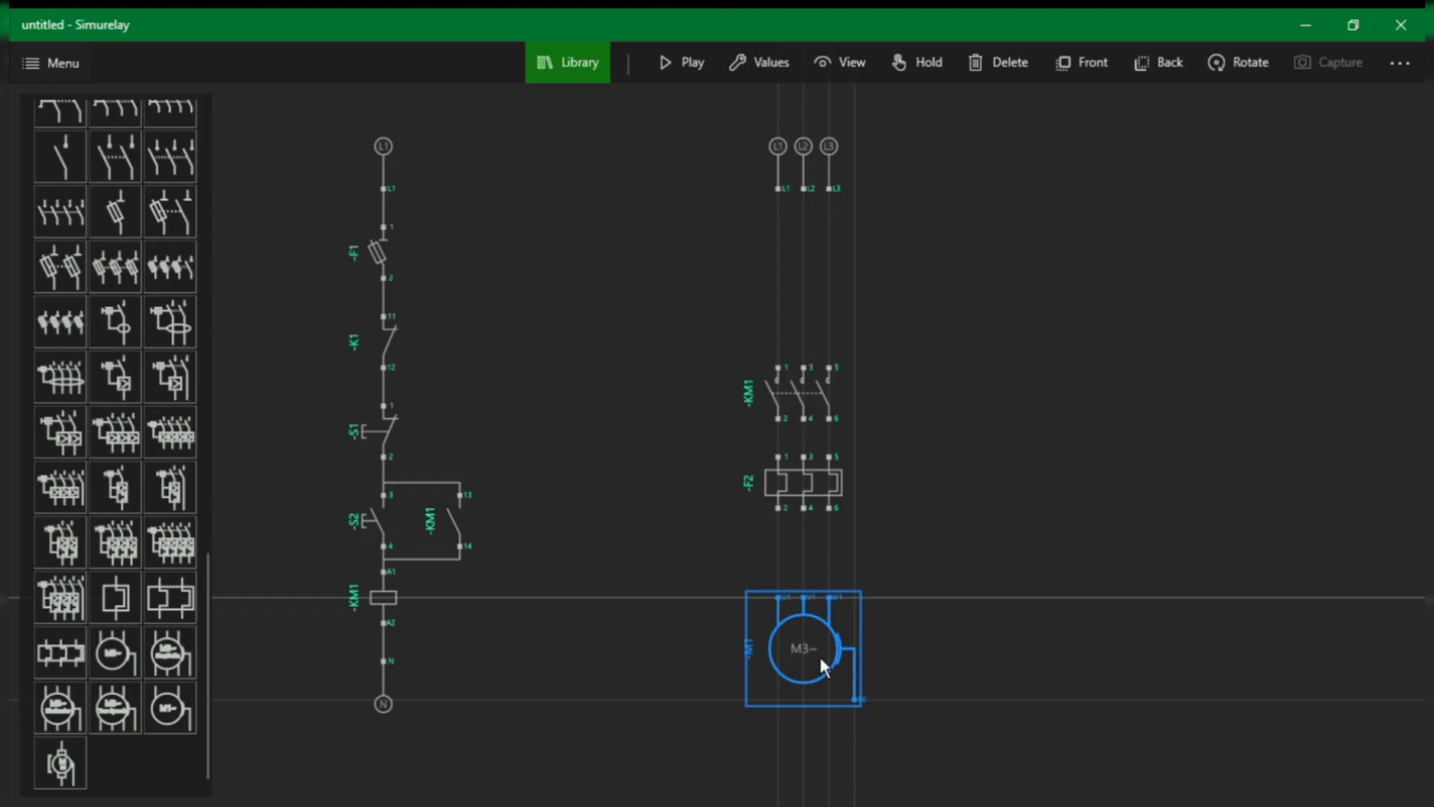
{"action": "left_click", "coordinate": [931, 490]}
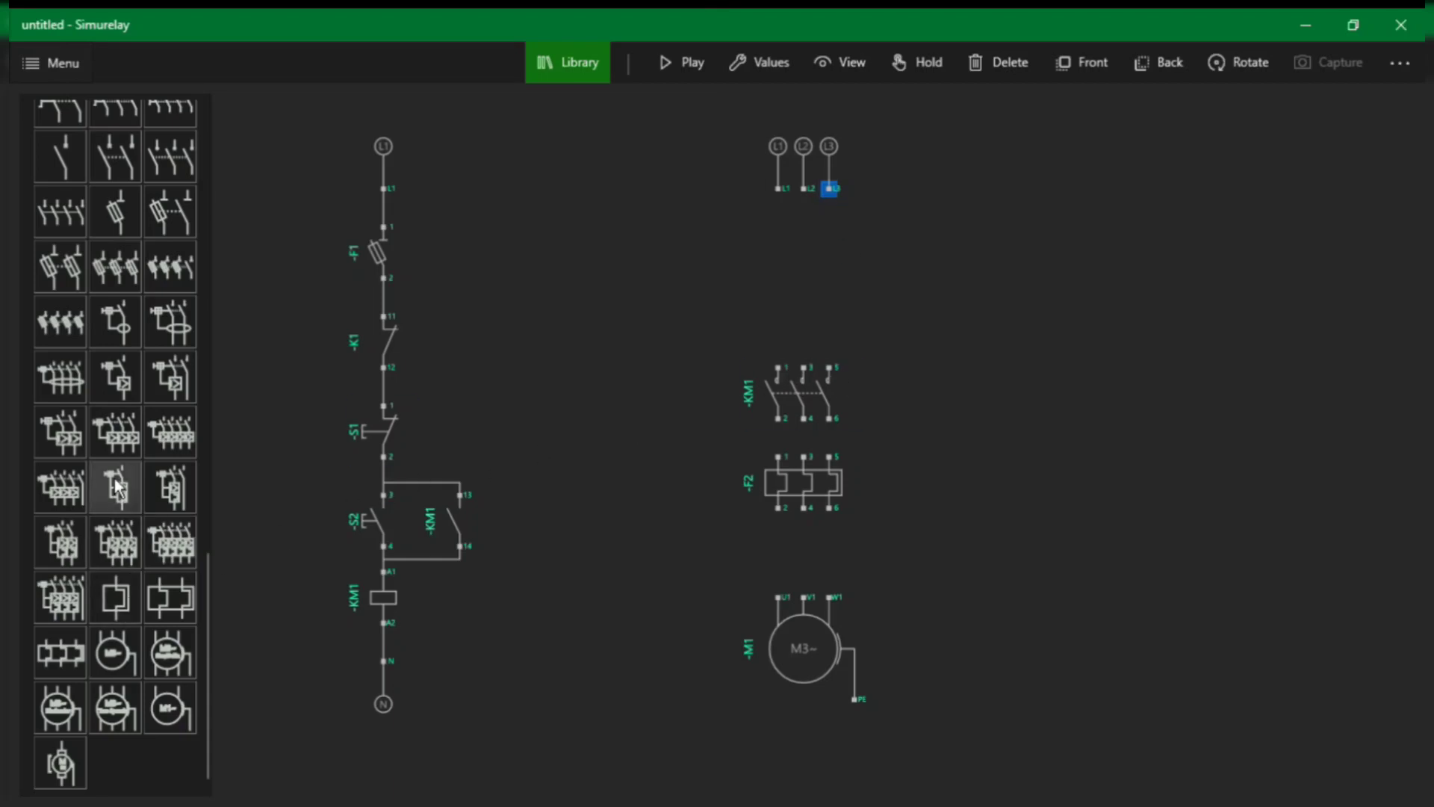
- Add a three-pole fuse switch between the three-phase supply and the three-pole KM1 contact, aligned with the phase lines
{"action": "scroll", "coordinate": [117, 487], "scroll_direction": "up", "scroll_amount": 1}
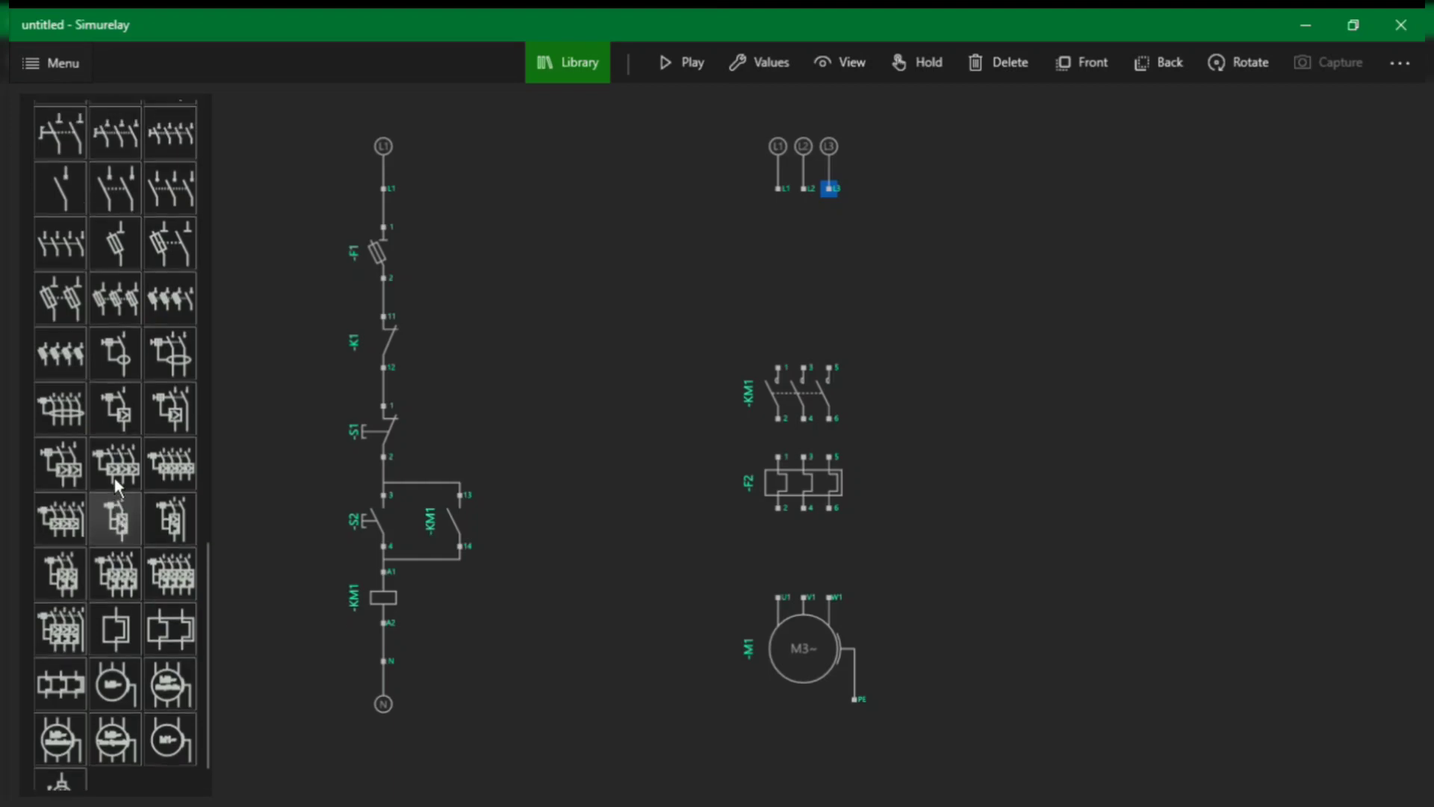
{"action": "left_click", "coordinate": [129, 302]}
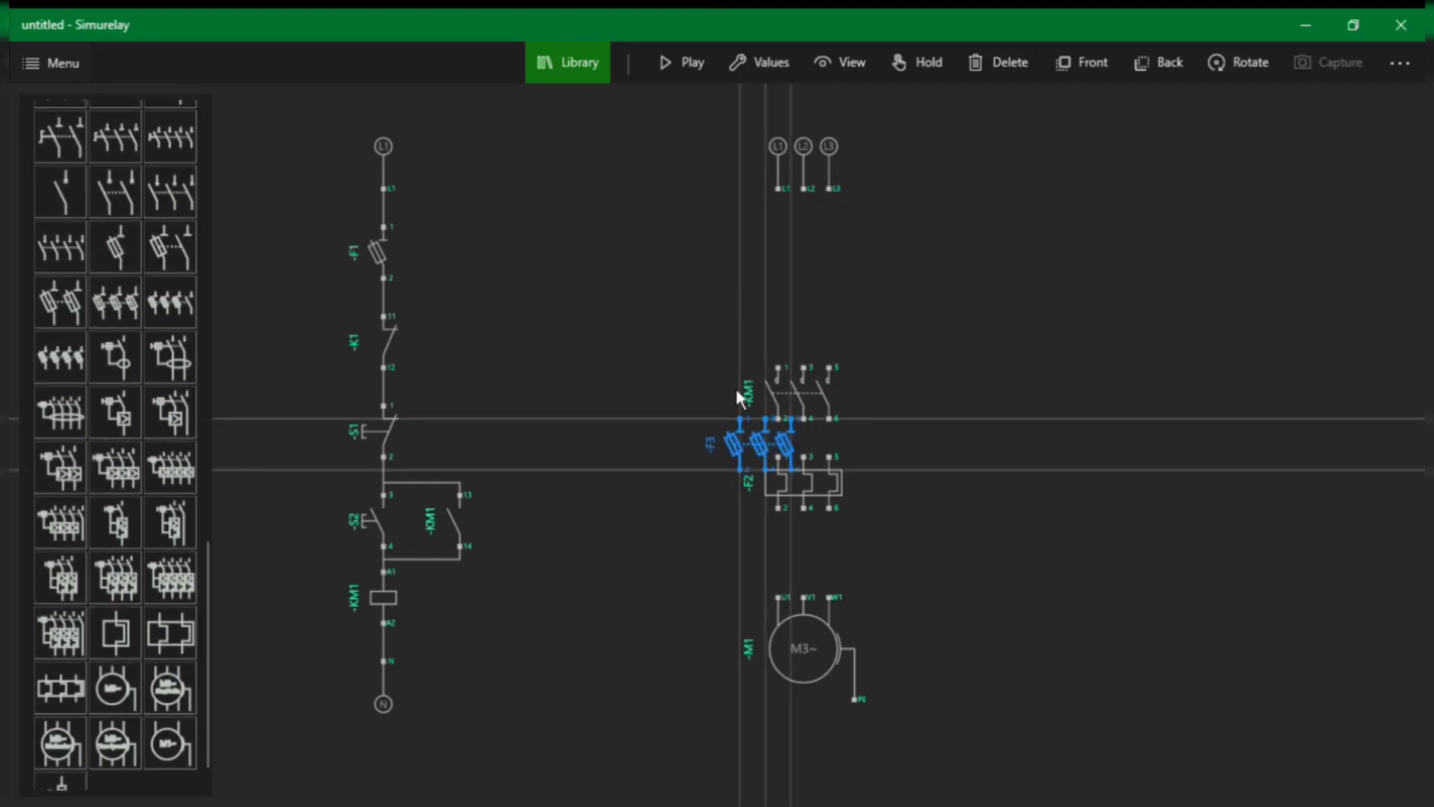
{"action": "left_click_drag", "start_coordinate": [777, 451], "coordinate": [819, 274]}
{"action": "left_click", "coordinate": [862, 232]}
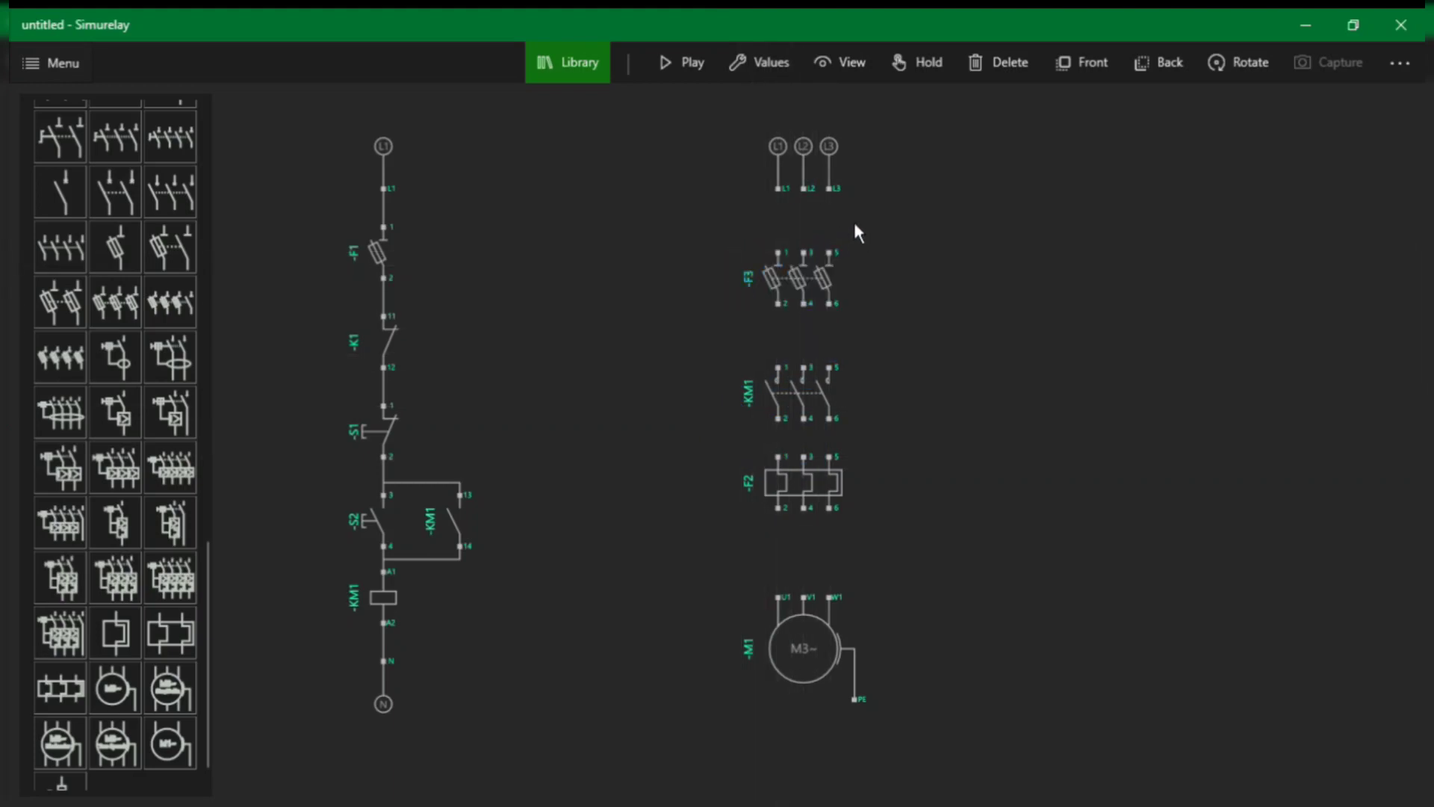
- Wire supply terminals L1, L2 and L3 to the three-pole fuse F3, and its outputs to the three-pole KM1 contact
{"action": "left_click", "coordinate": [844, 265]}
{"action": "left_click", "coordinate": [818, 268]}
{"action": "left_click", "coordinate": [788, 264]}
{"action": "left_click", "coordinate": [787, 317]}
{"action": "left_click", "coordinate": [788, 373]}
{"action": "left_click", "coordinate": [785, 307]}
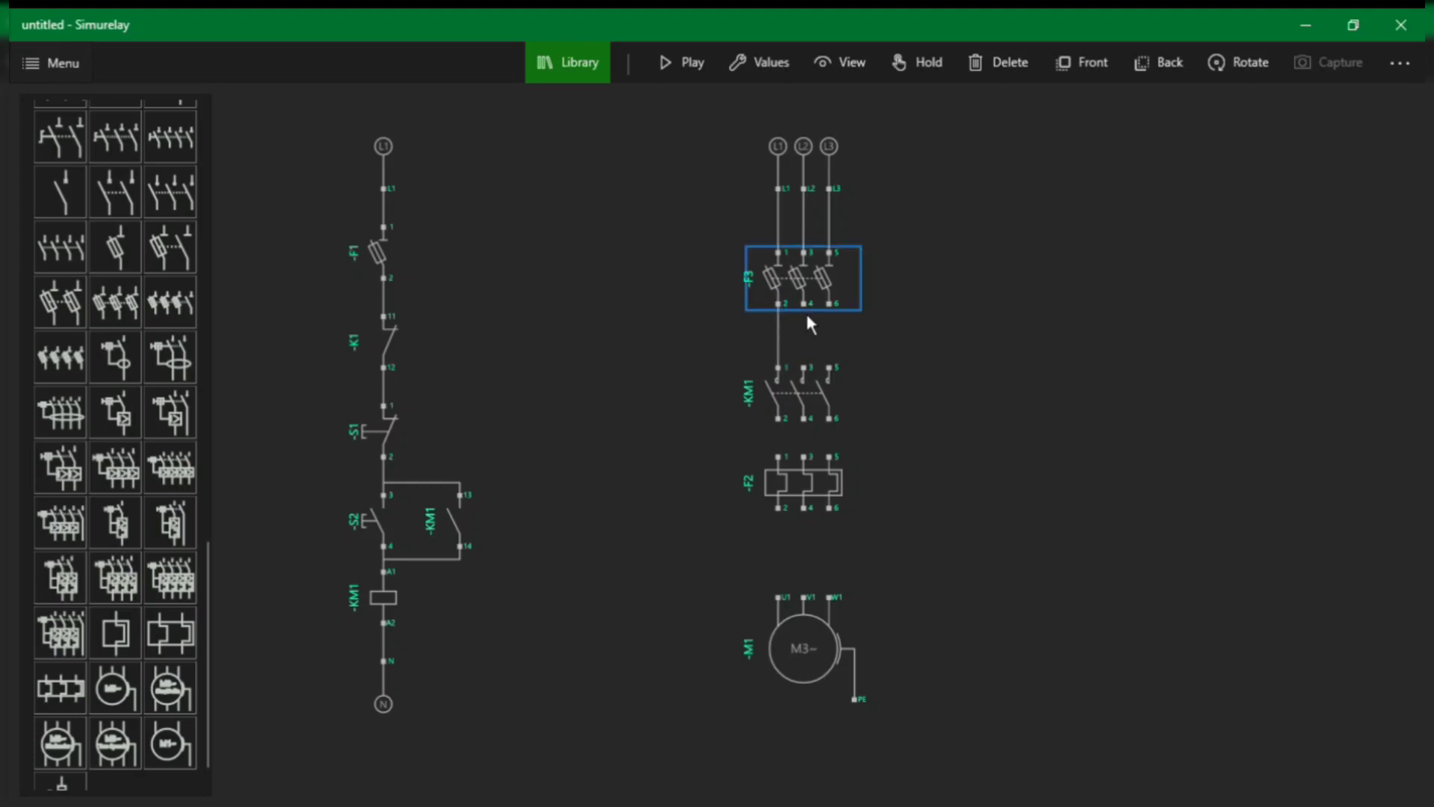
{"action": "left_click", "coordinate": [813, 378]}
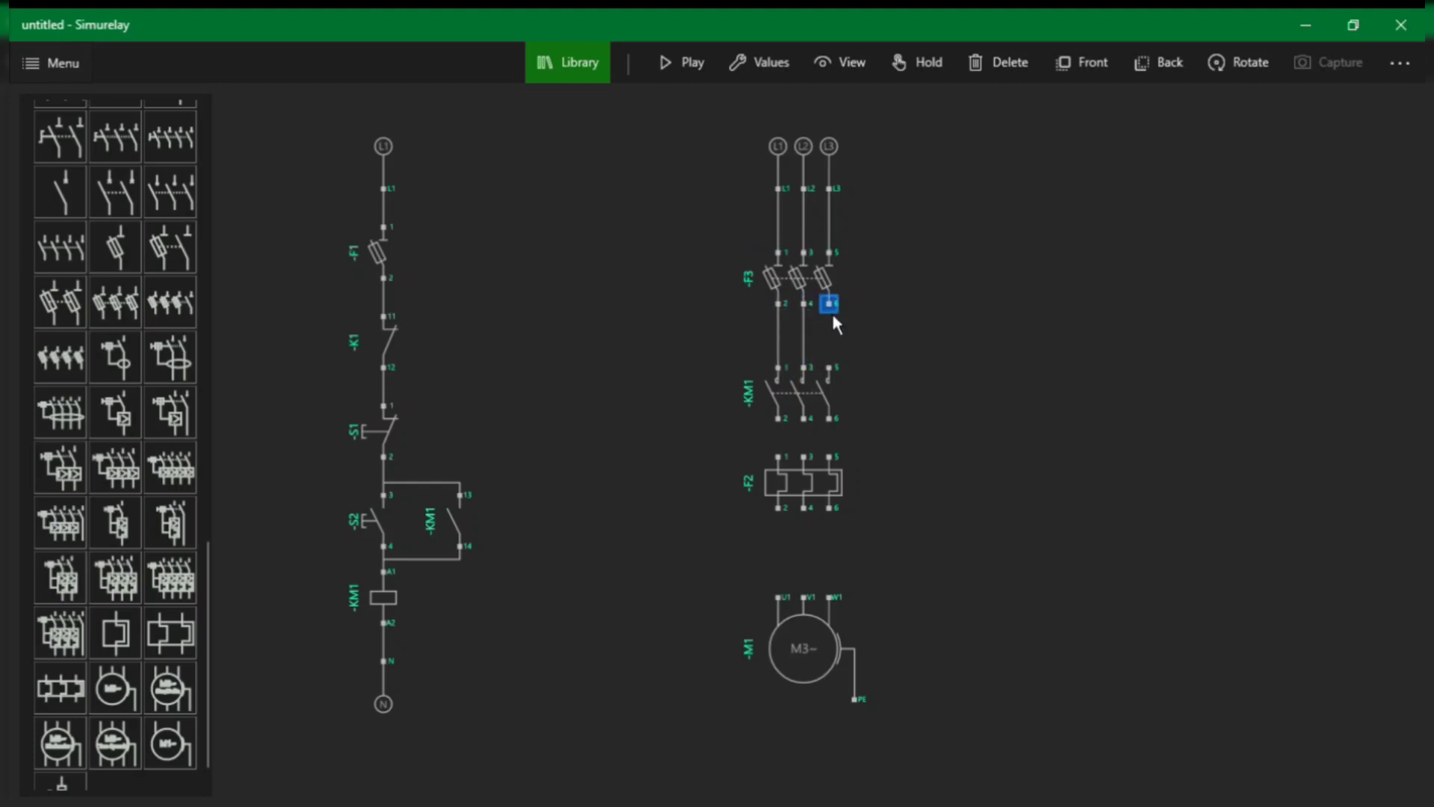
{"action": "left_click", "coordinate": [837, 370]}
- Wire the three-pole KM1 contact to overload relay F2, and the relay's outputs to motor terminals U1, V1 and W1
{"action": "left_click", "coordinate": [841, 464]}
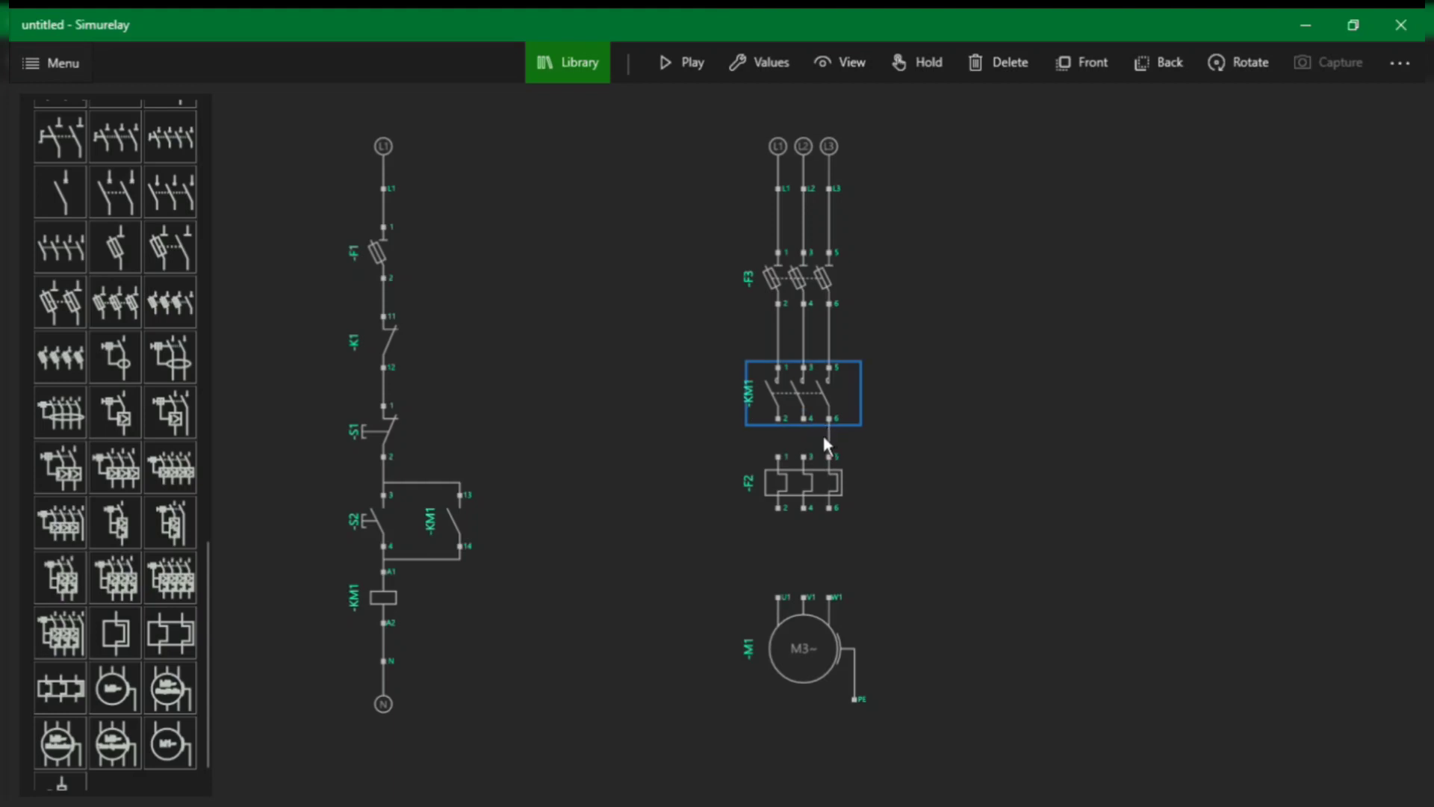
{"action": "left_click", "coordinate": [814, 472]}
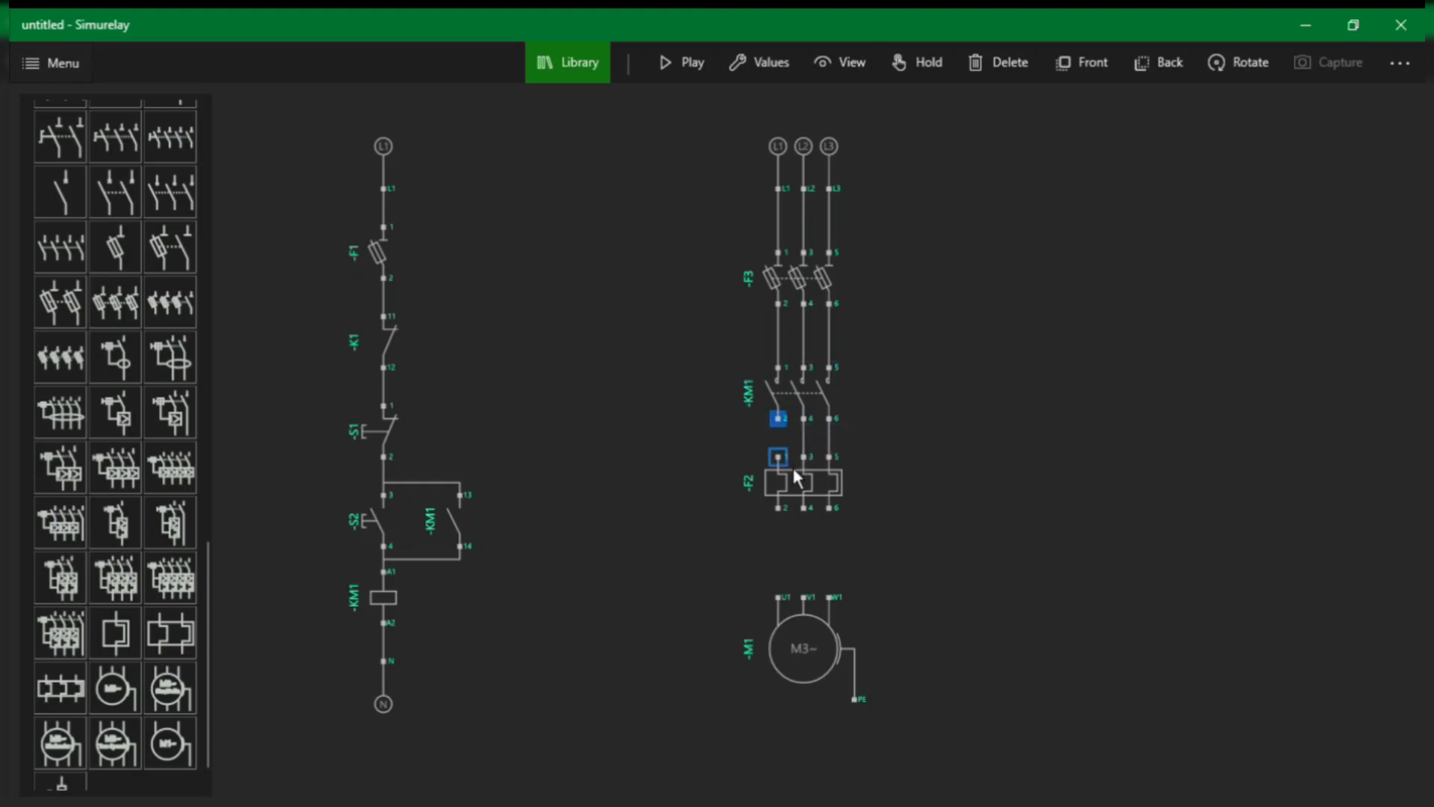
{"action": "left_click", "coordinate": [790, 465]}
{"action": "left_click", "coordinate": [791, 608]}
{"action": "left_click", "coordinate": [814, 597]}
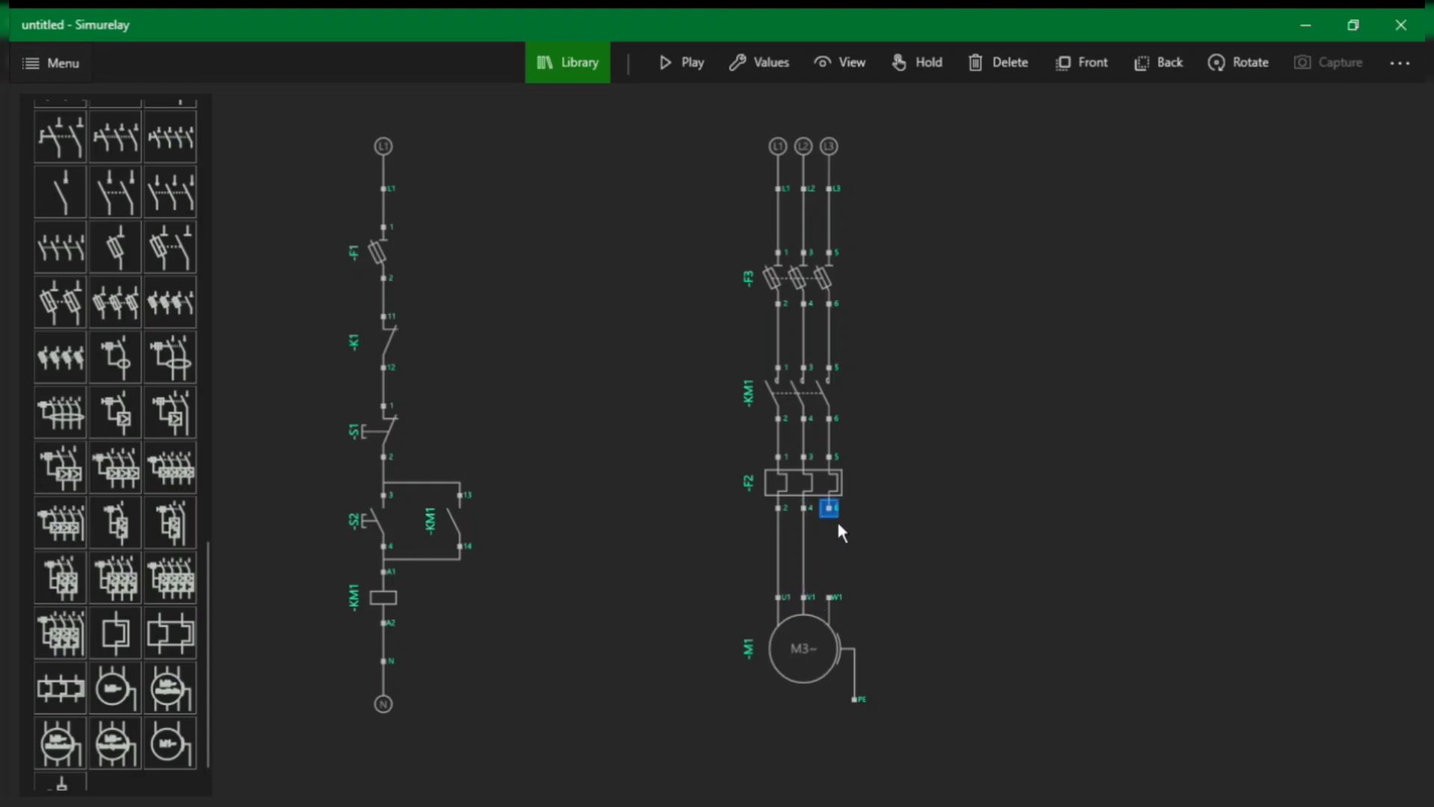
{"action": "left_click", "coordinate": [844, 606]}
- Simulate the complete circuit by closing fuses F1 and F3 and operating start button S2 to run the motor
{"action": "left_click", "coordinate": [697, 74]}
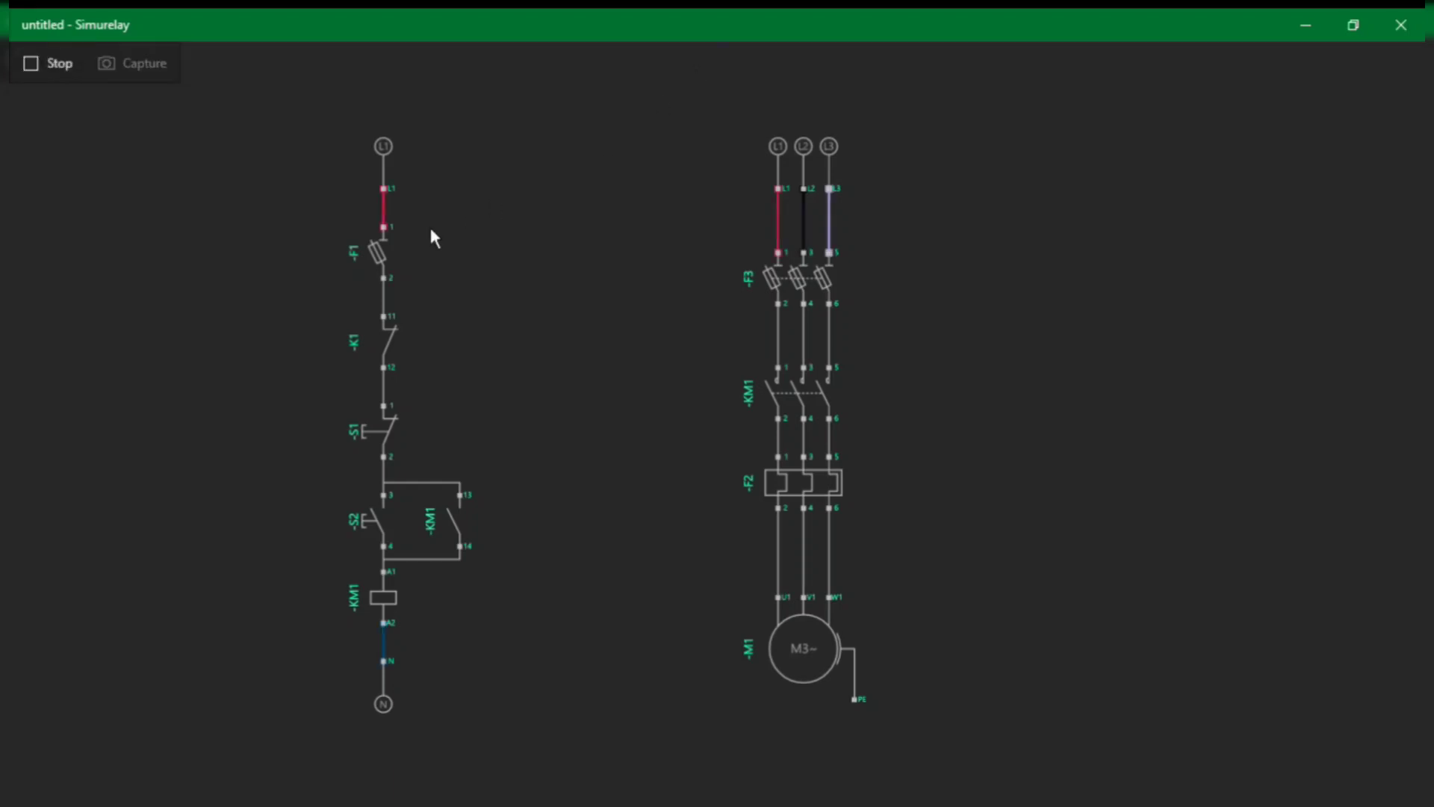
{"action": "left_click", "coordinate": [384, 262]}
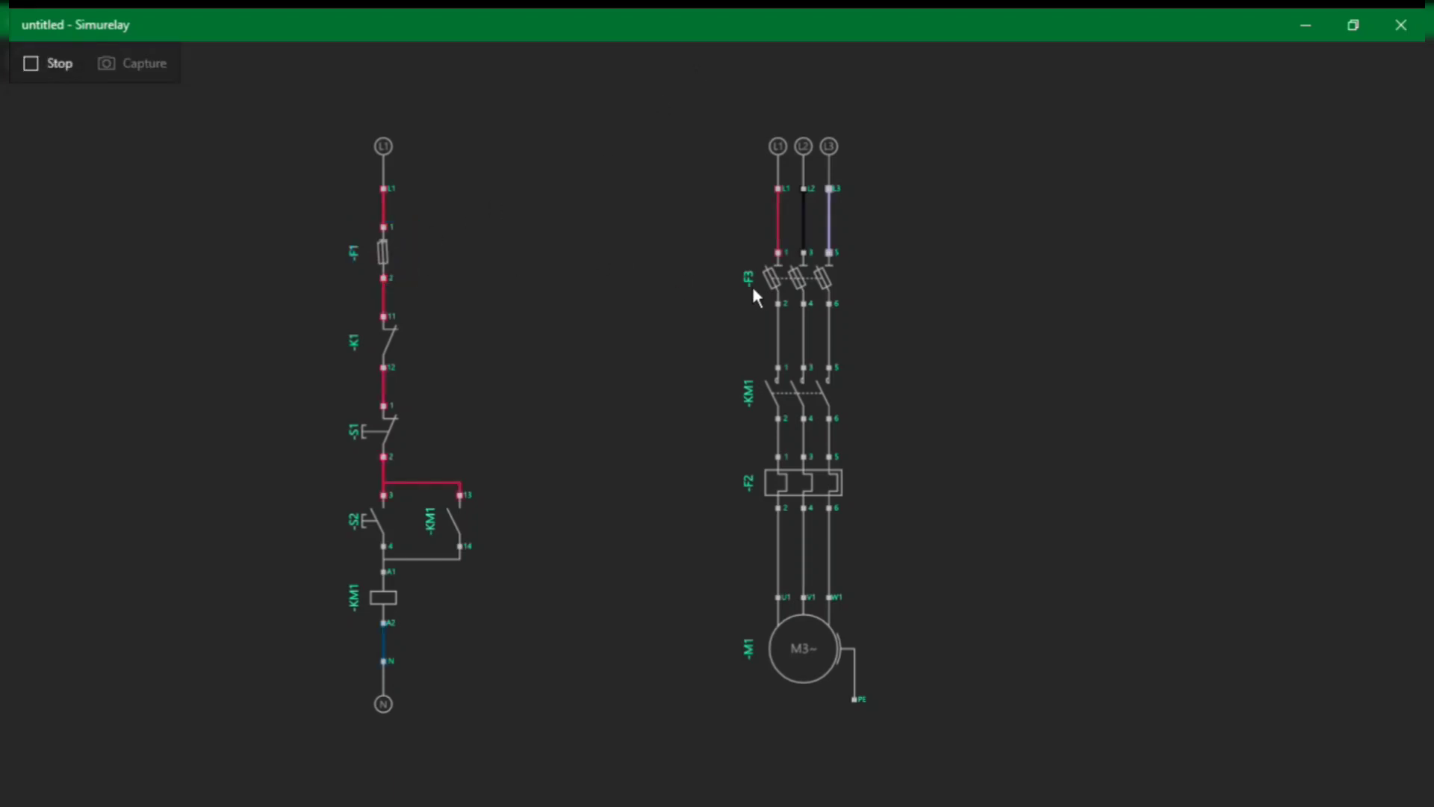
{"action": "left_click", "coordinate": [777, 291]}
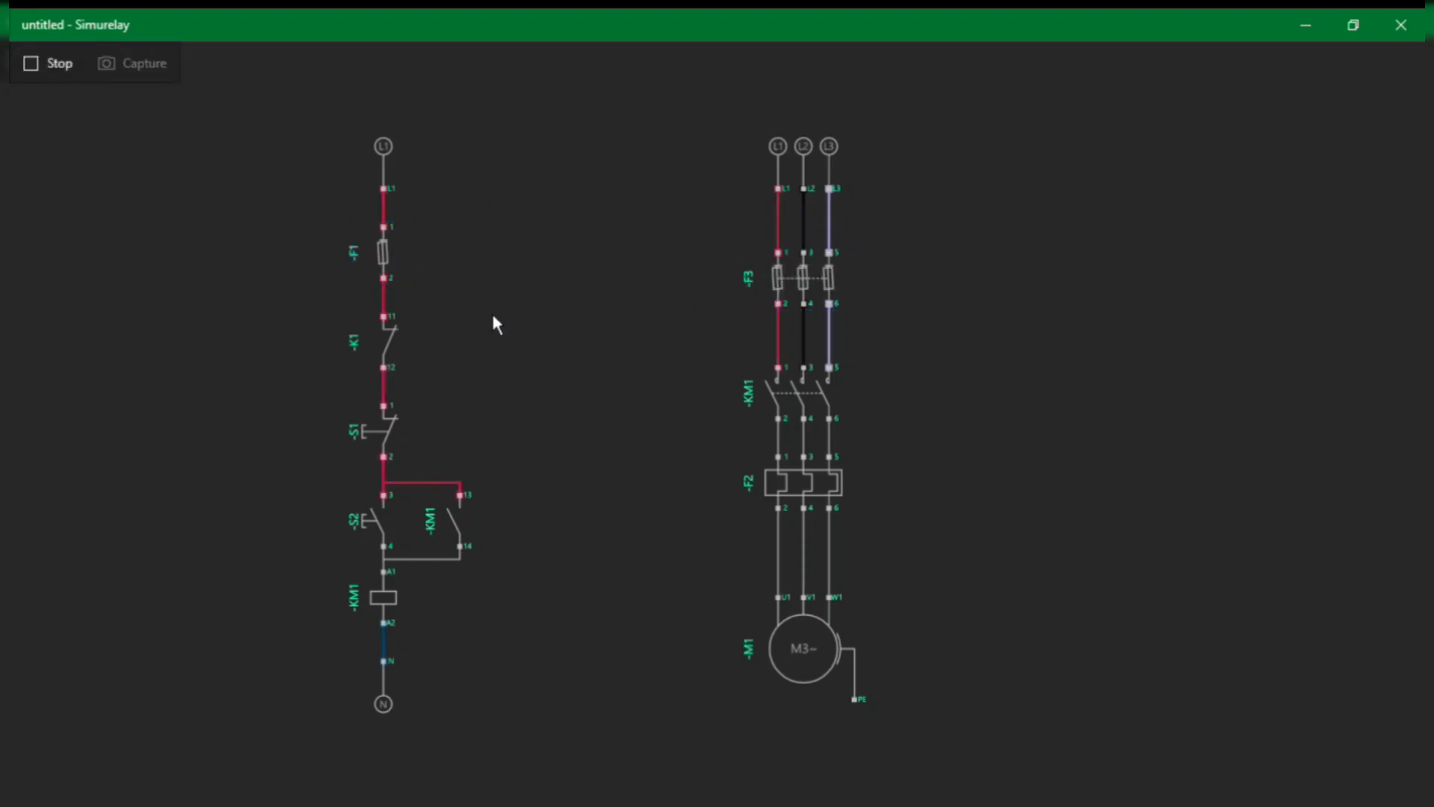
{"action": "left_click", "coordinate": [372, 535]}
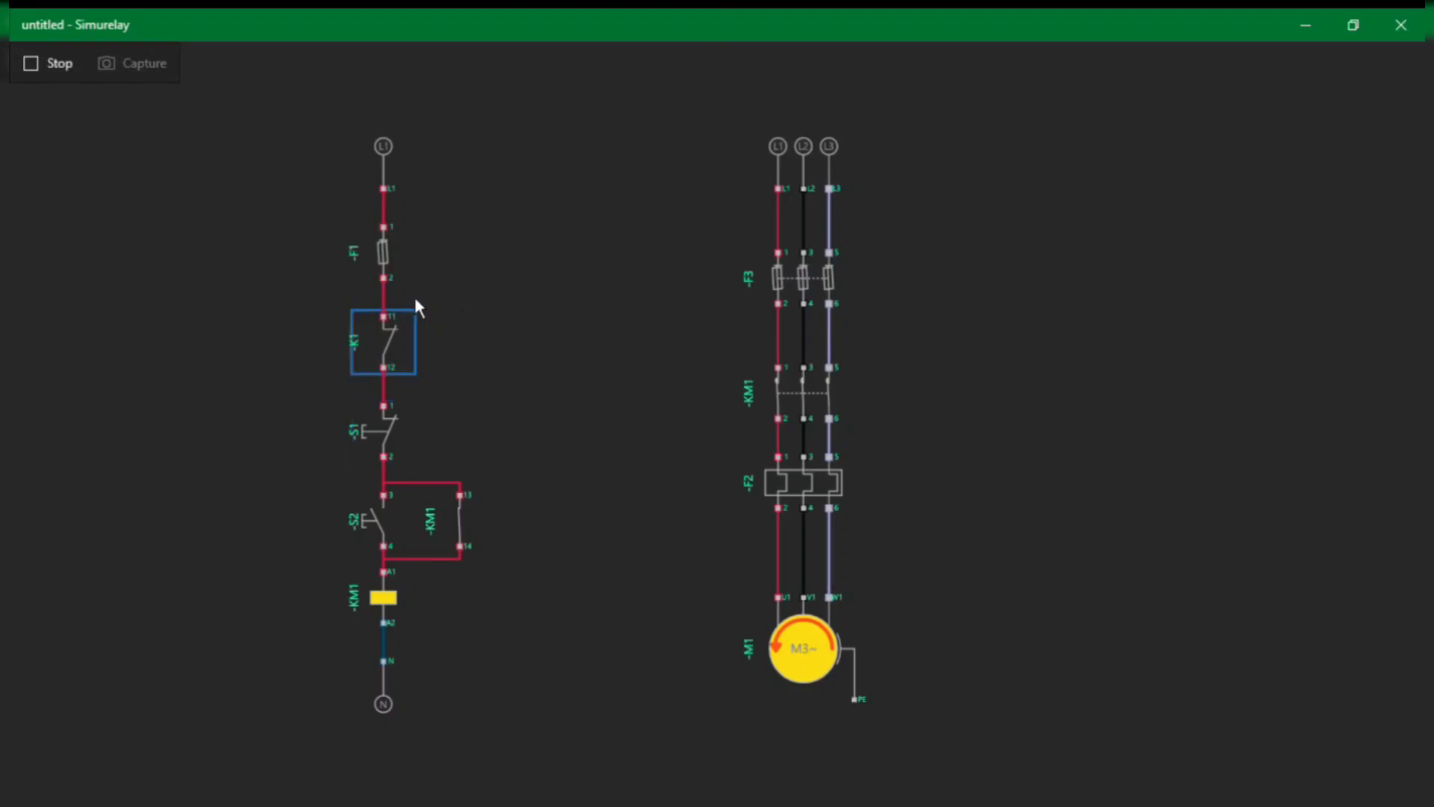
- Trip and reset overload relay F2 while the motor is running, and end the simulation
{"action": "left_click", "coordinate": [819, 503]}
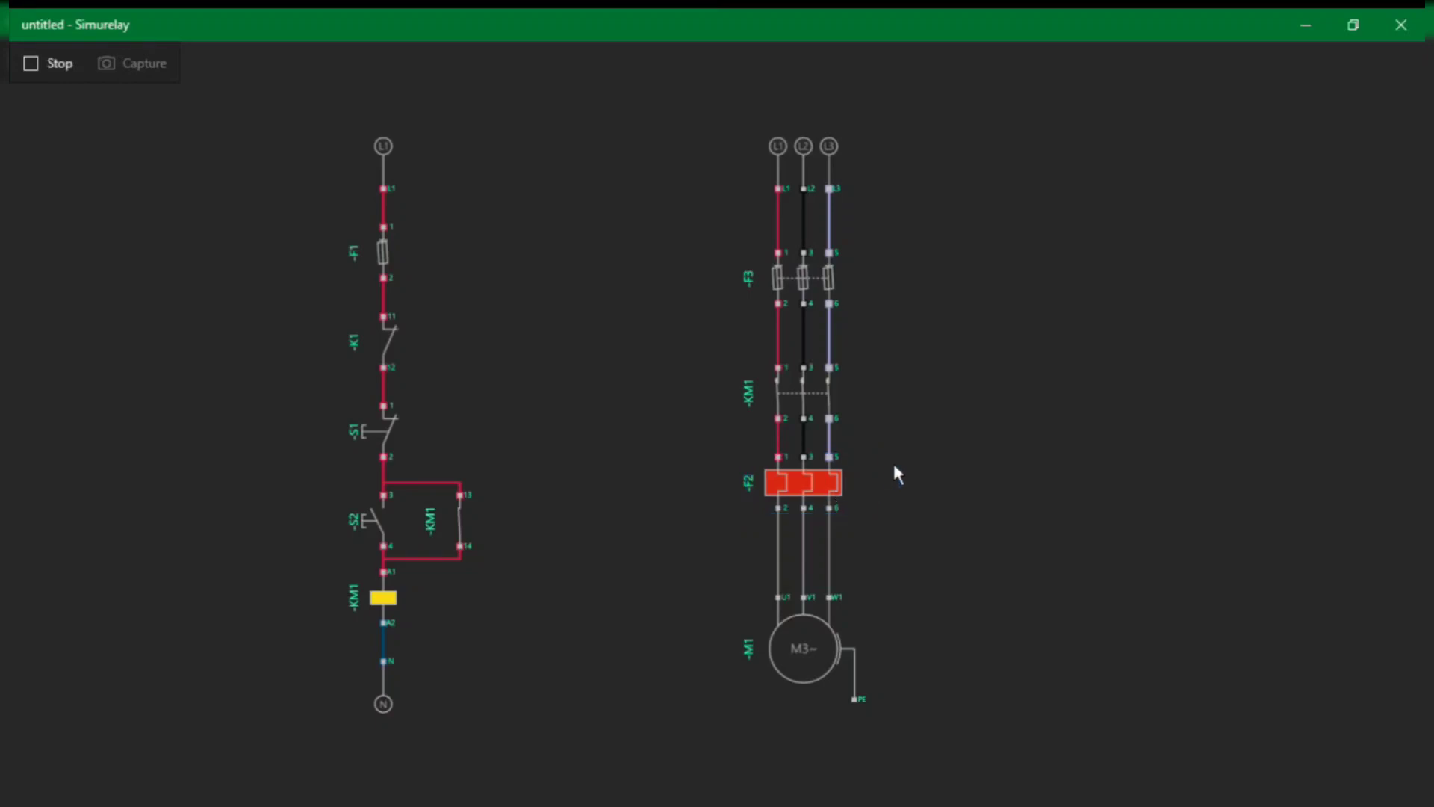
{"action": "left_click", "coordinate": [839, 495]}
{"action": "left_click_drag", "start_coordinate": [839, 494], "coordinate": [803, 453]}
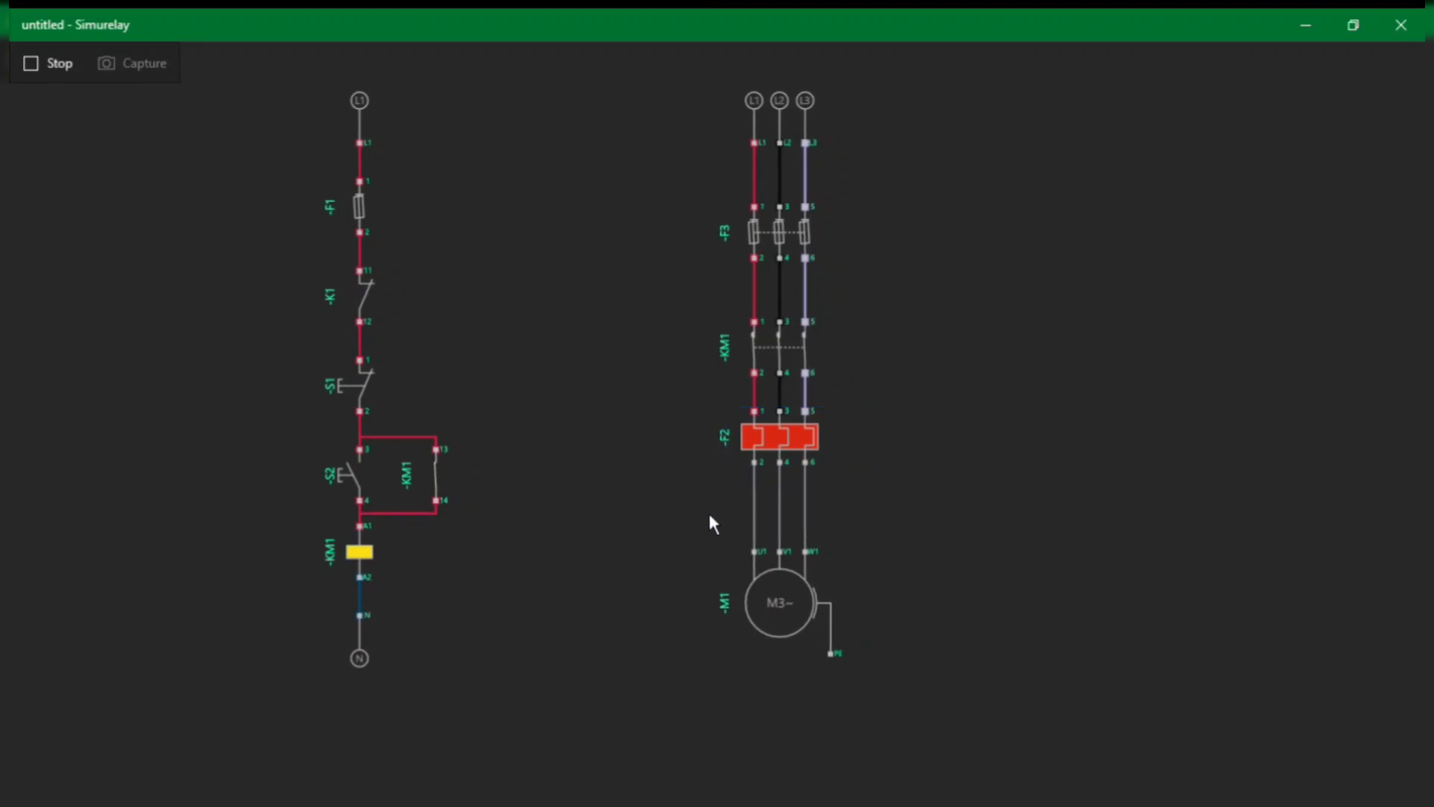
{"action": "left_click", "coordinate": [779, 446]}
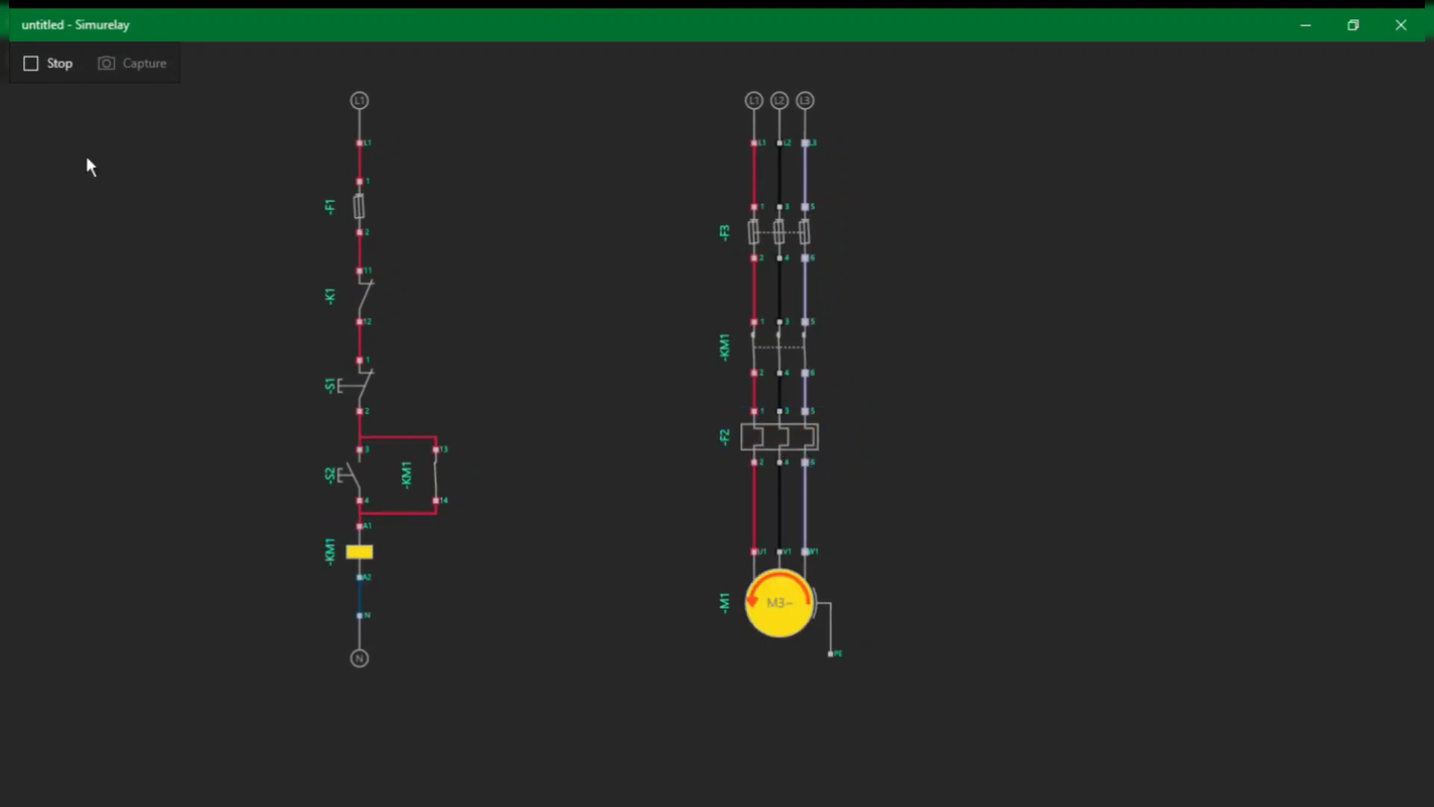
{"action": "left_click", "coordinate": [49, 78]}
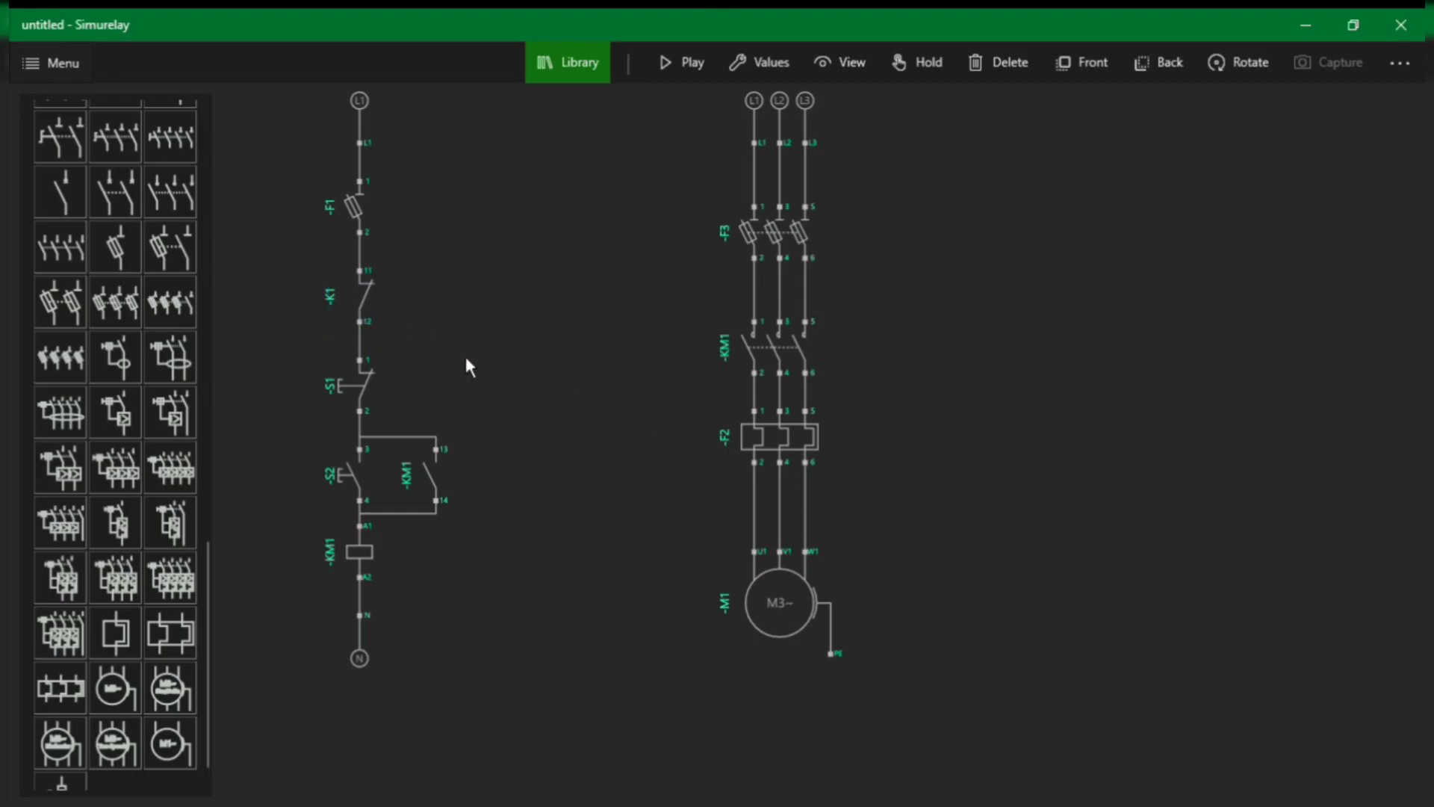
- Reassign the normally closed K1 contact below fuse F1 to overload relay F2 by setting its tag to -F and number to 2
{"action": "left_click", "coordinate": [360, 303]}
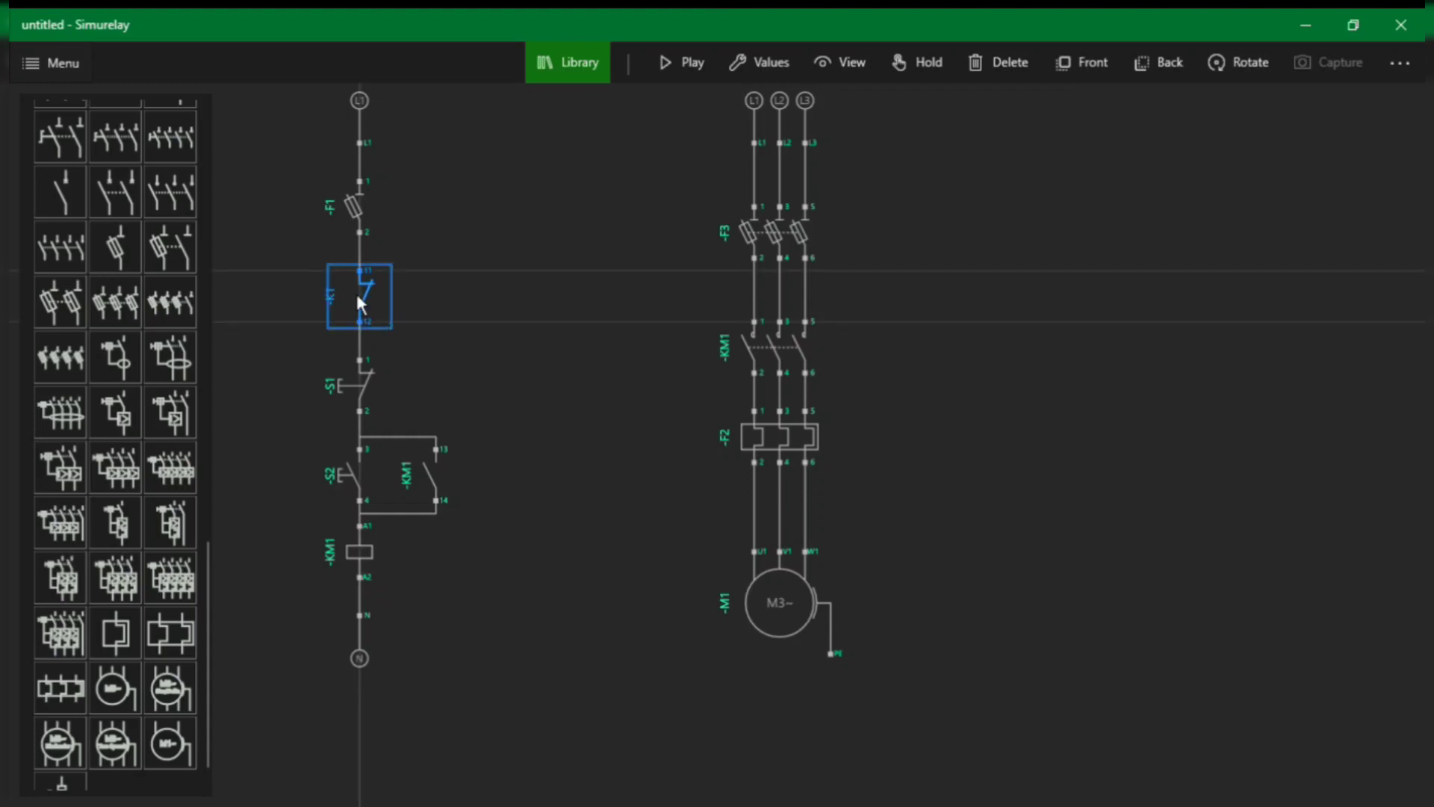
{"action": "left_click", "coordinate": [773, 67]}
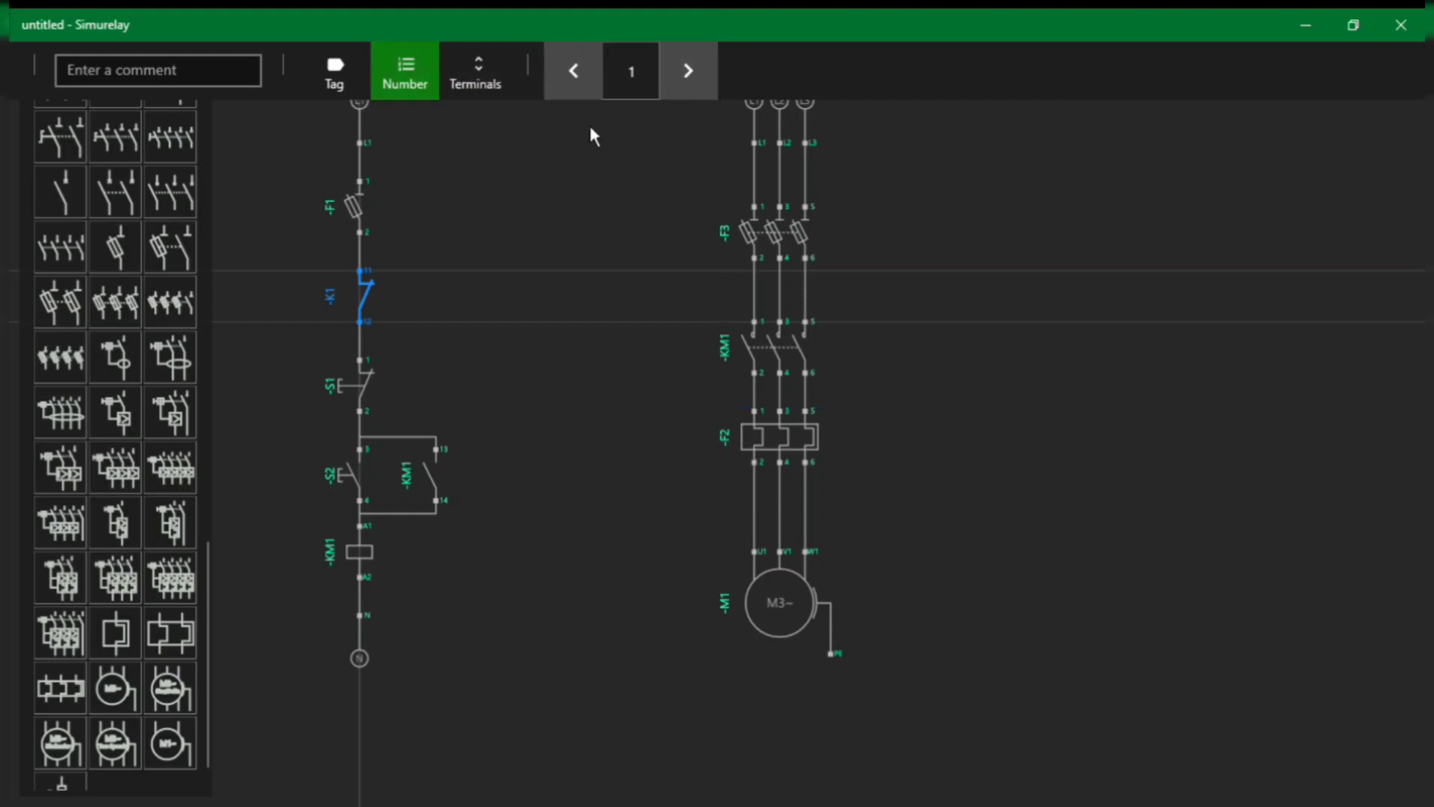
{"action": "left_click", "coordinate": [706, 74]}
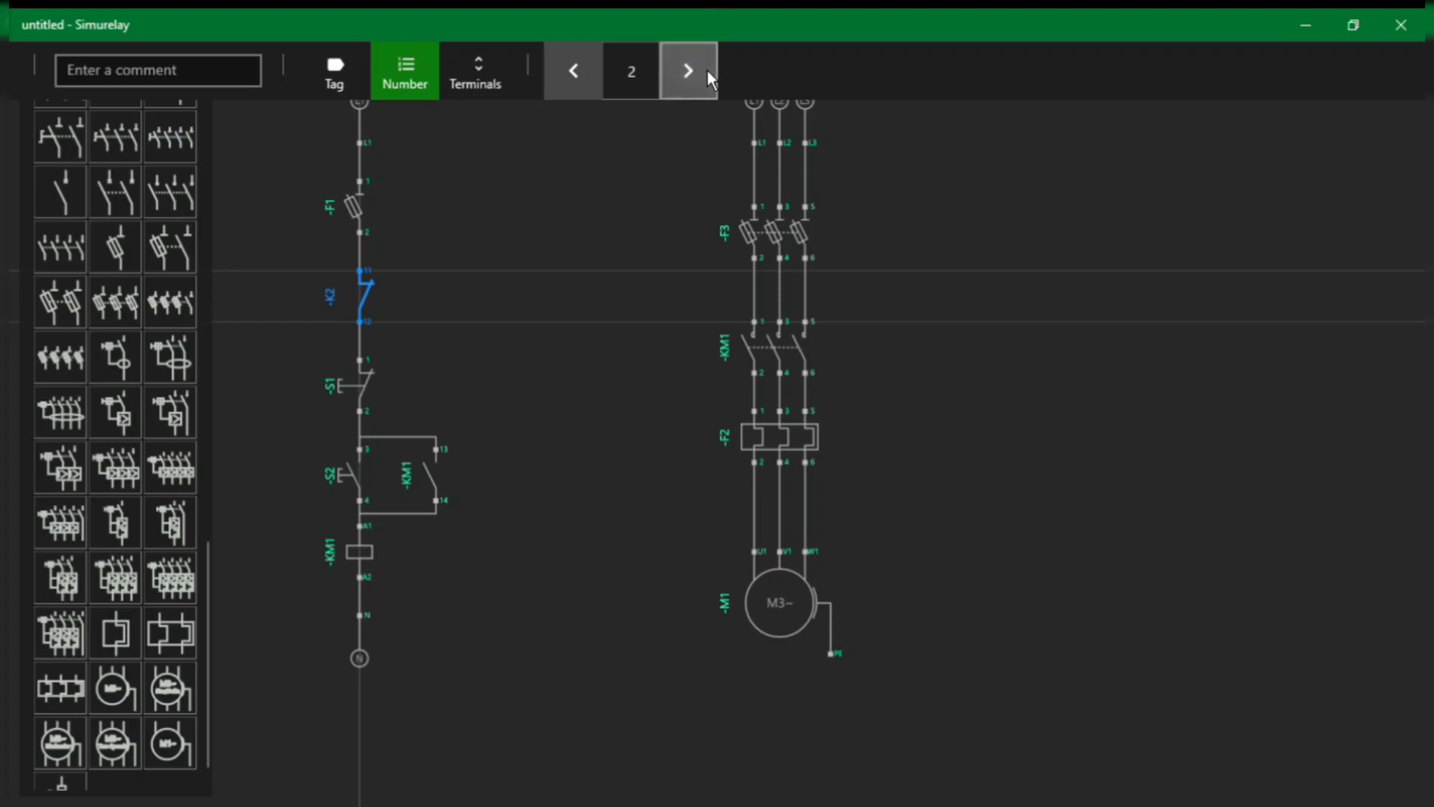
{"action": "left_click", "coordinate": [343, 79]}
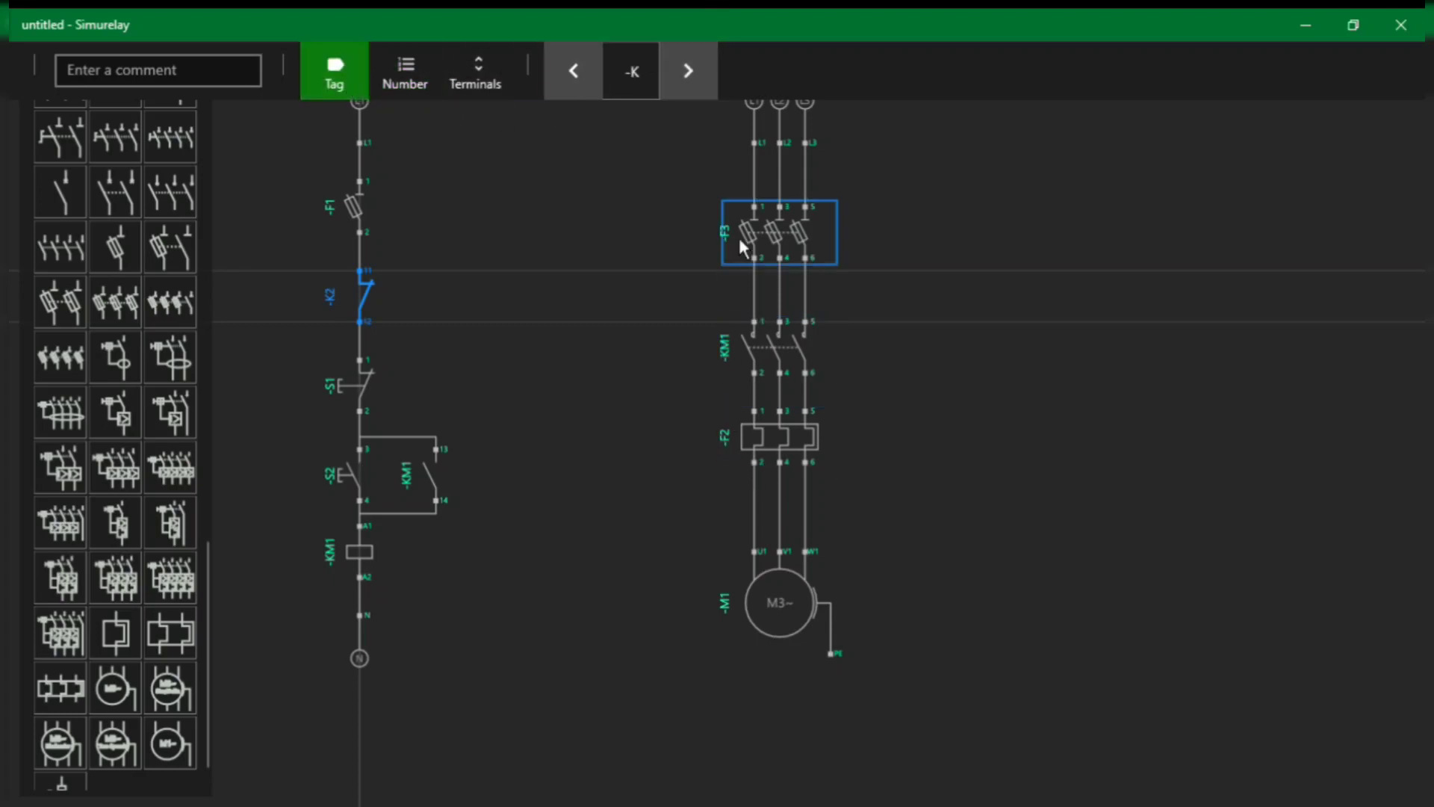
{"action": "left_click", "coordinate": [685, 87]}
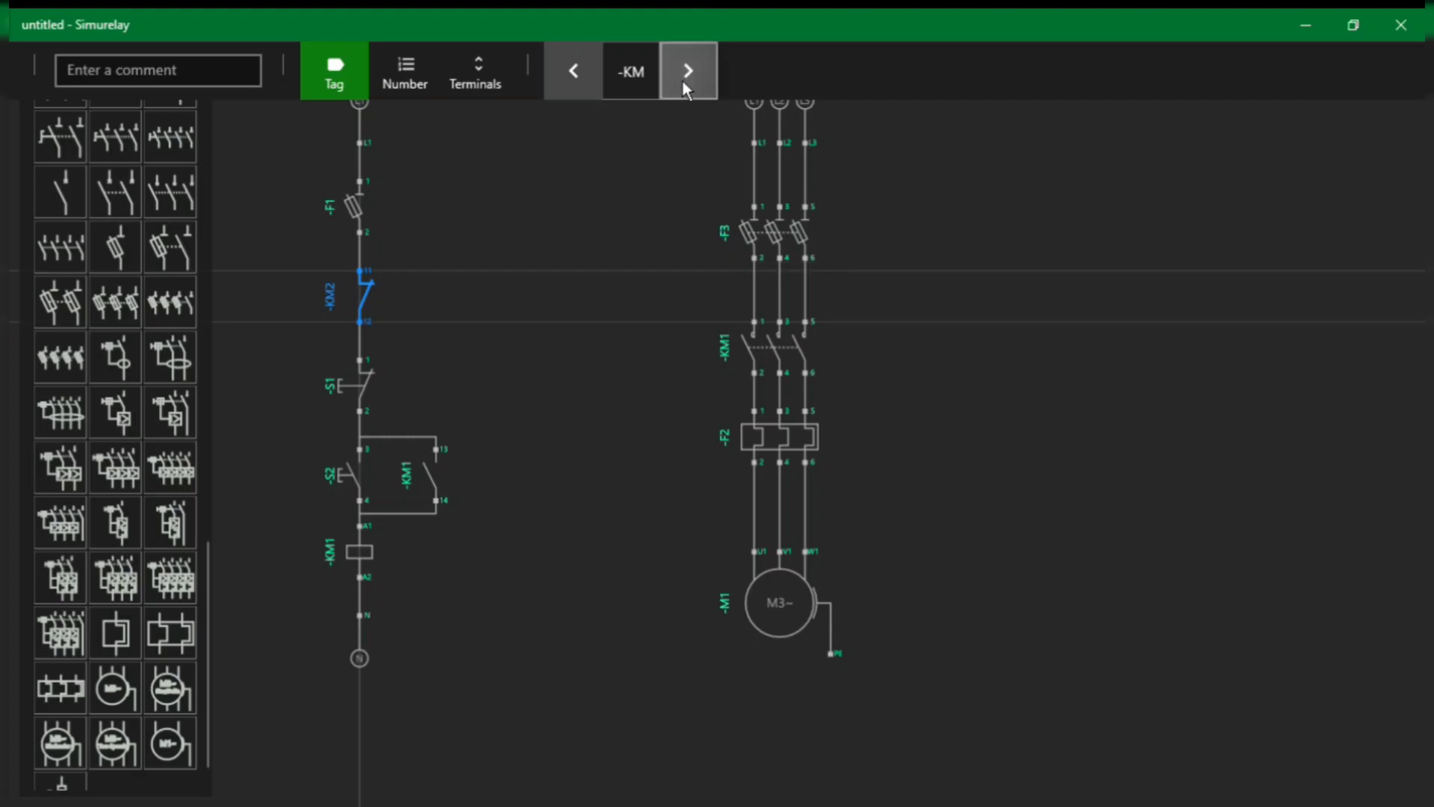
{"action": "left_click", "coordinate": [685, 87]}
{"action": "left_click", "coordinate": [685, 87]}
{"action": "left_click", "coordinate": [685, 87]}
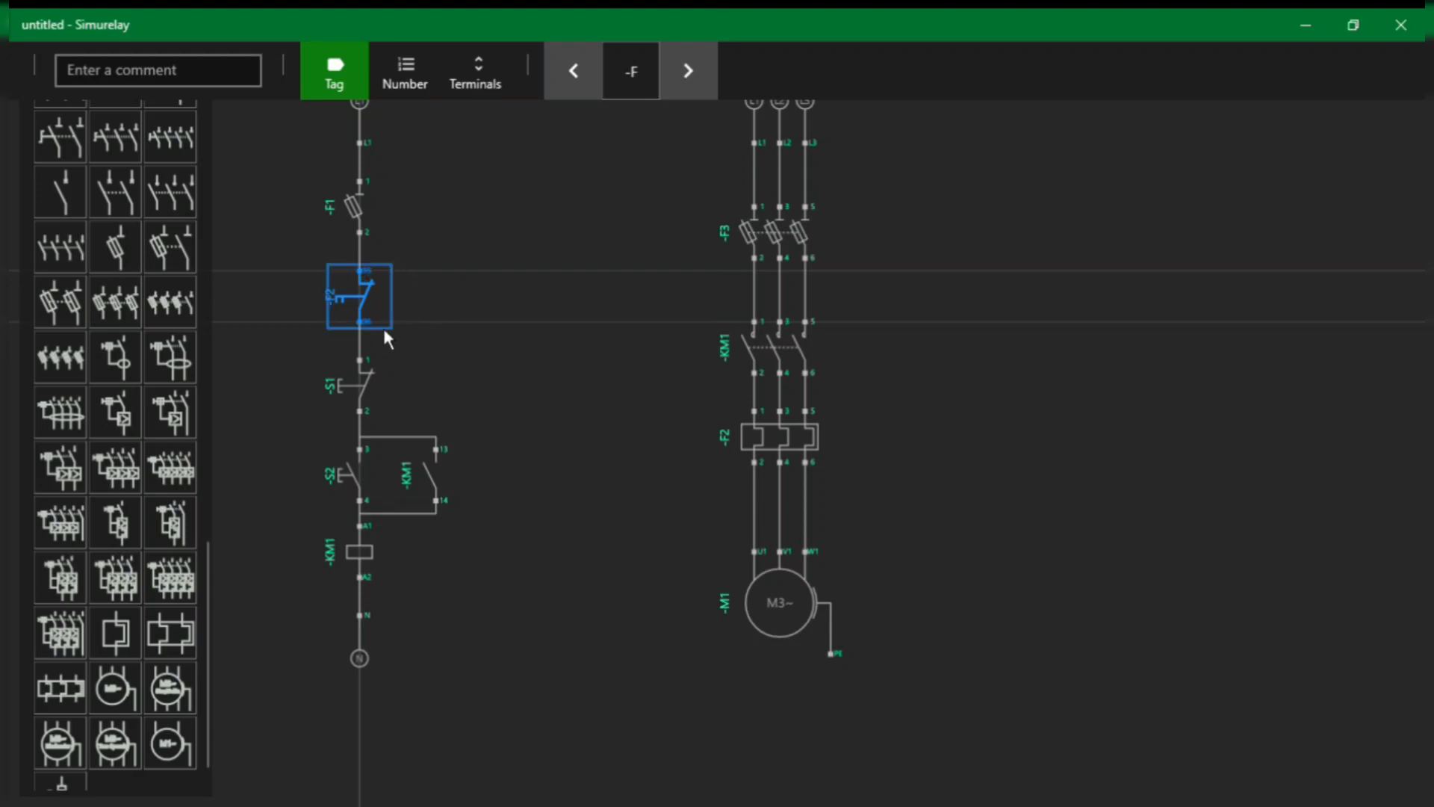
{"action": "left_click", "coordinate": [576, 459]}
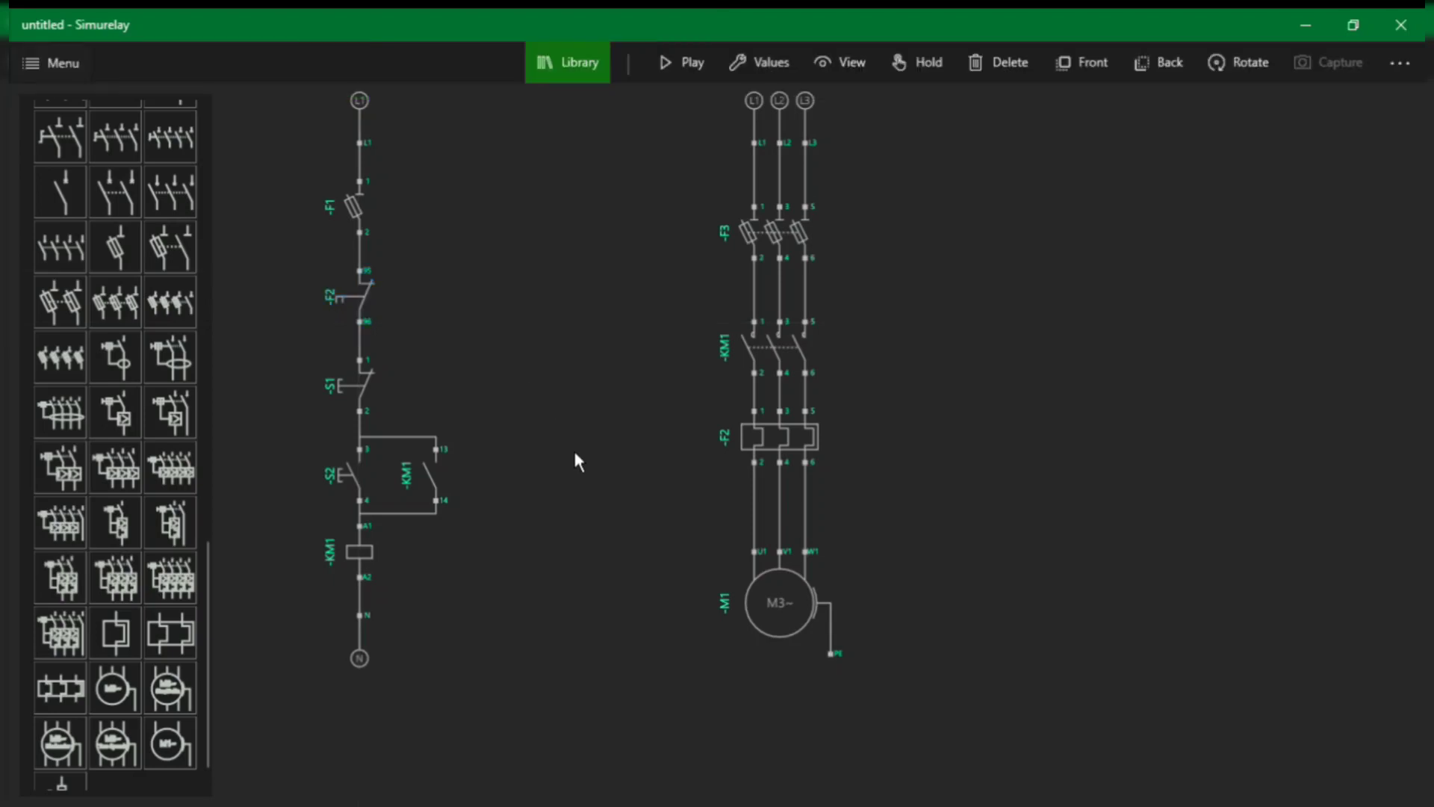
- Simulate the circuit by closing fuses F1 and F3, starting with S2 and tripping overload relay F2, and end the simulation
{"action": "left_click", "coordinate": [683, 64]}
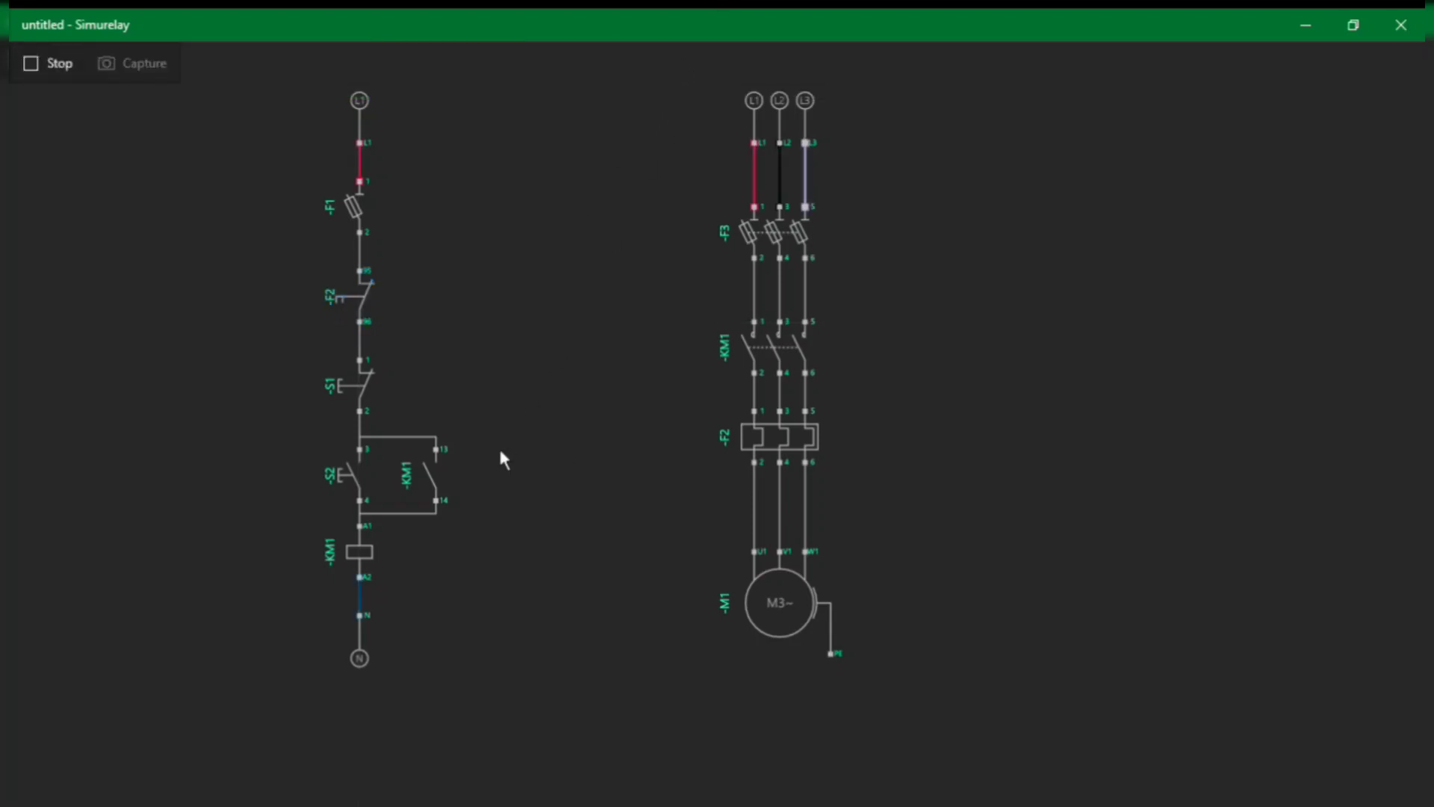
{"action": "left_click", "coordinate": [362, 220]}
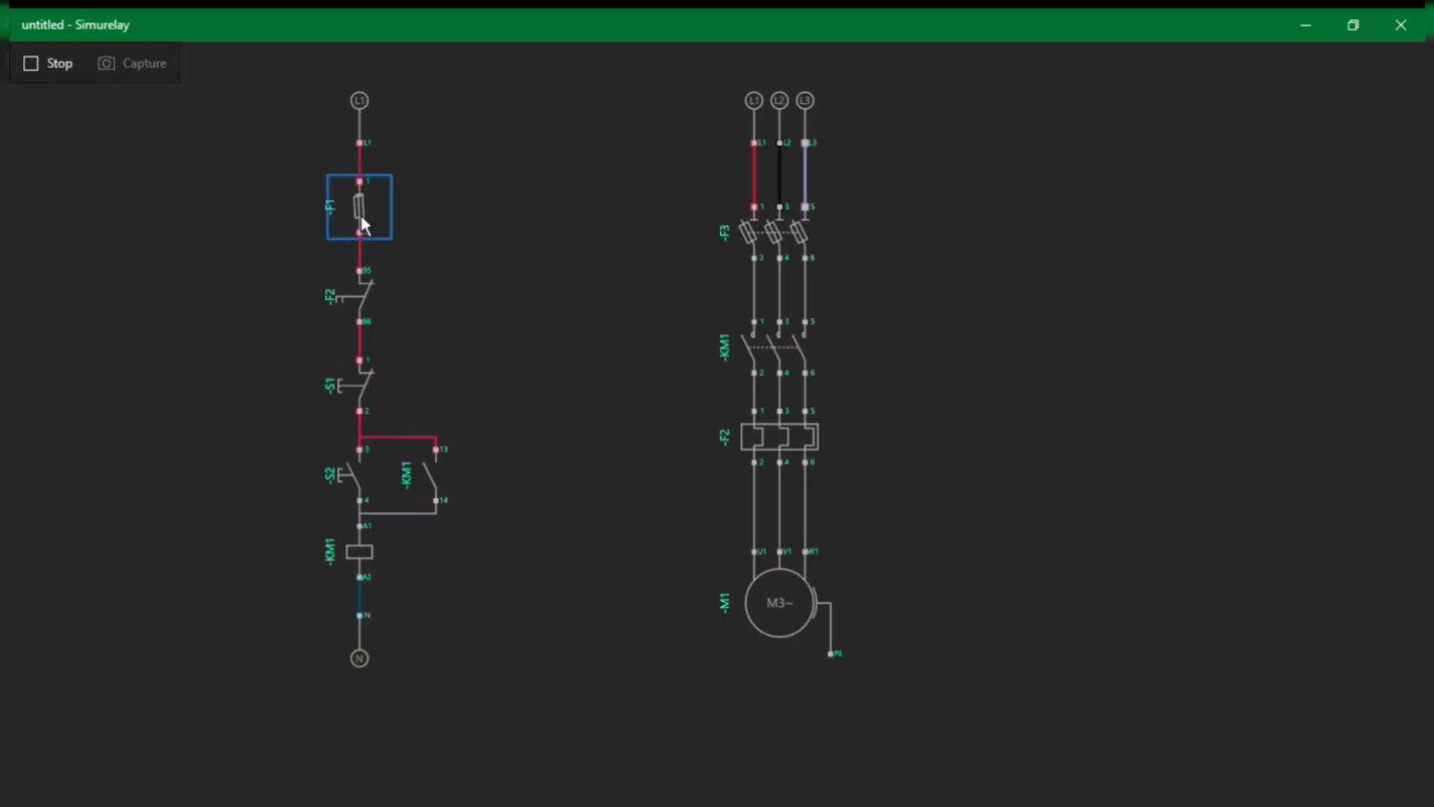
{"action": "left_click", "coordinate": [764, 249]}
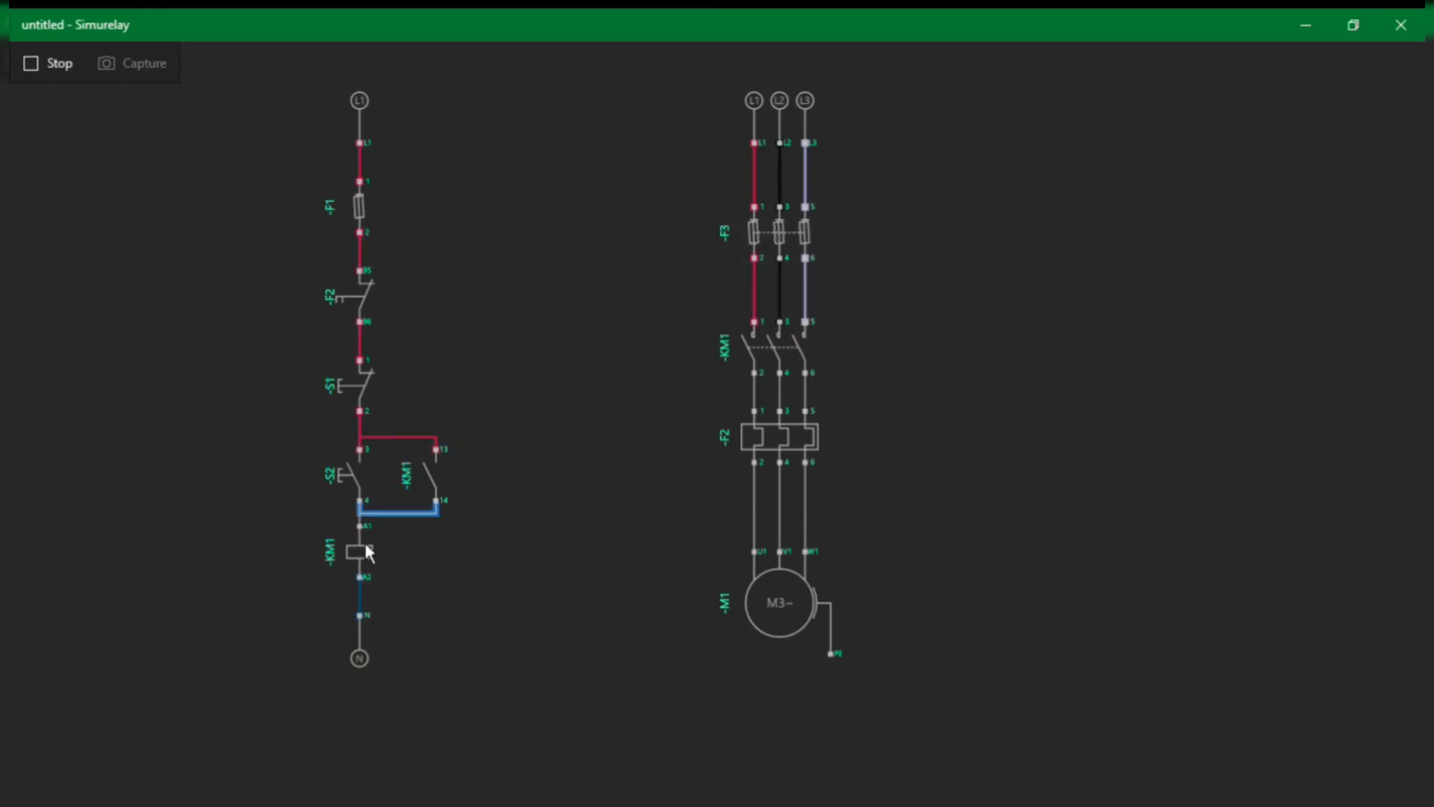
{"action": "left_click", "coordinate": [353, 488]}
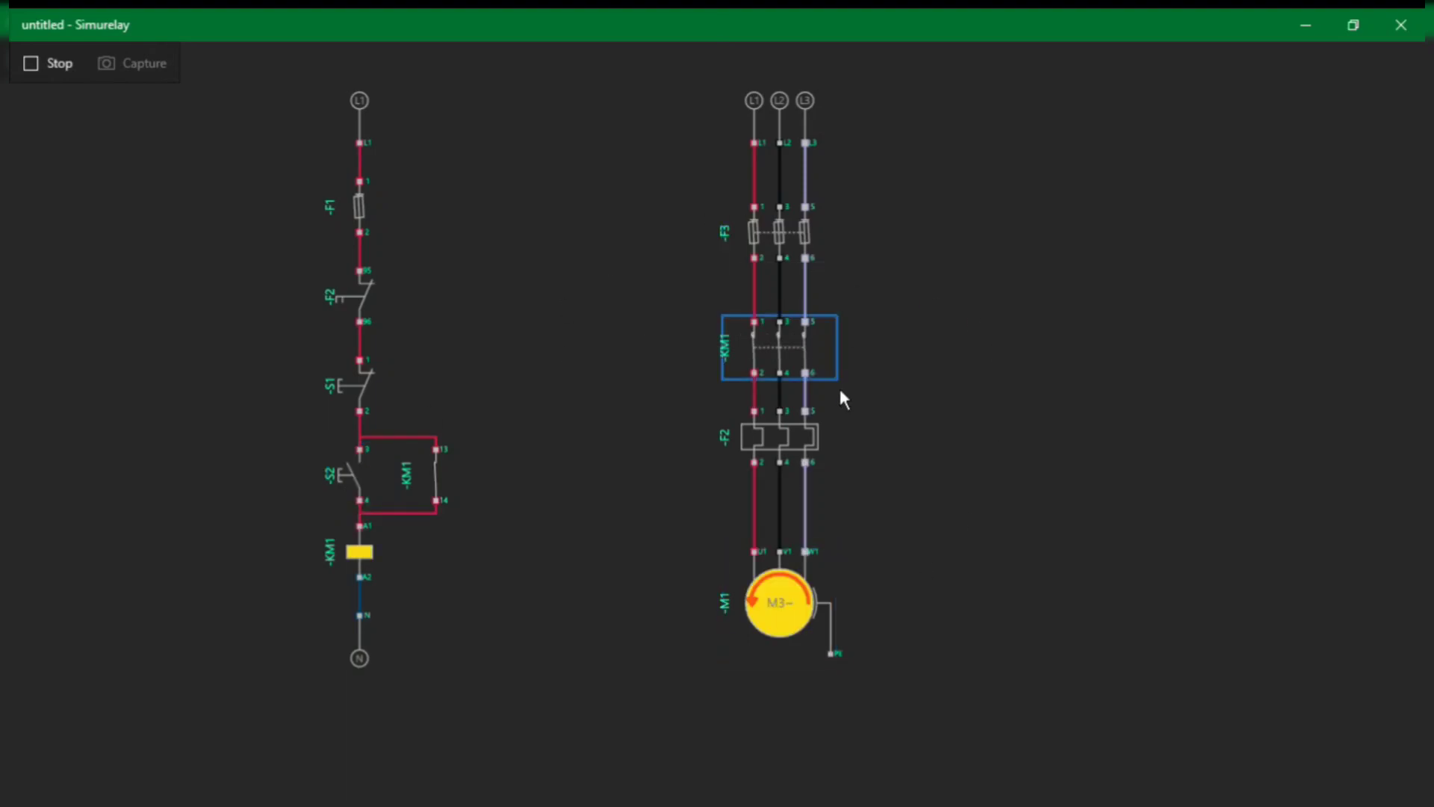
{"action": "left_click", "coordinate": [804, 450]}
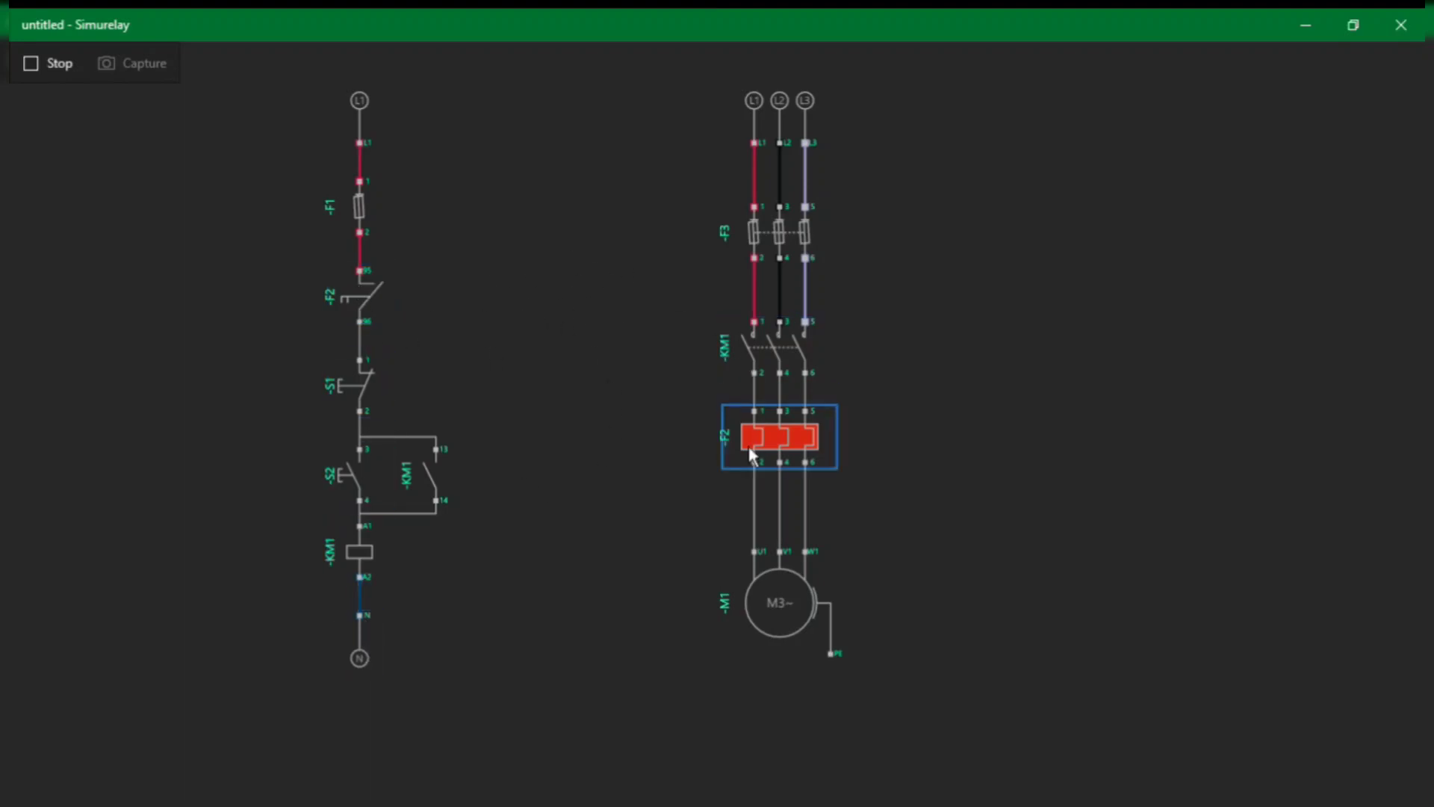
{"action": "left_click", "coordinate": [70, 79]}
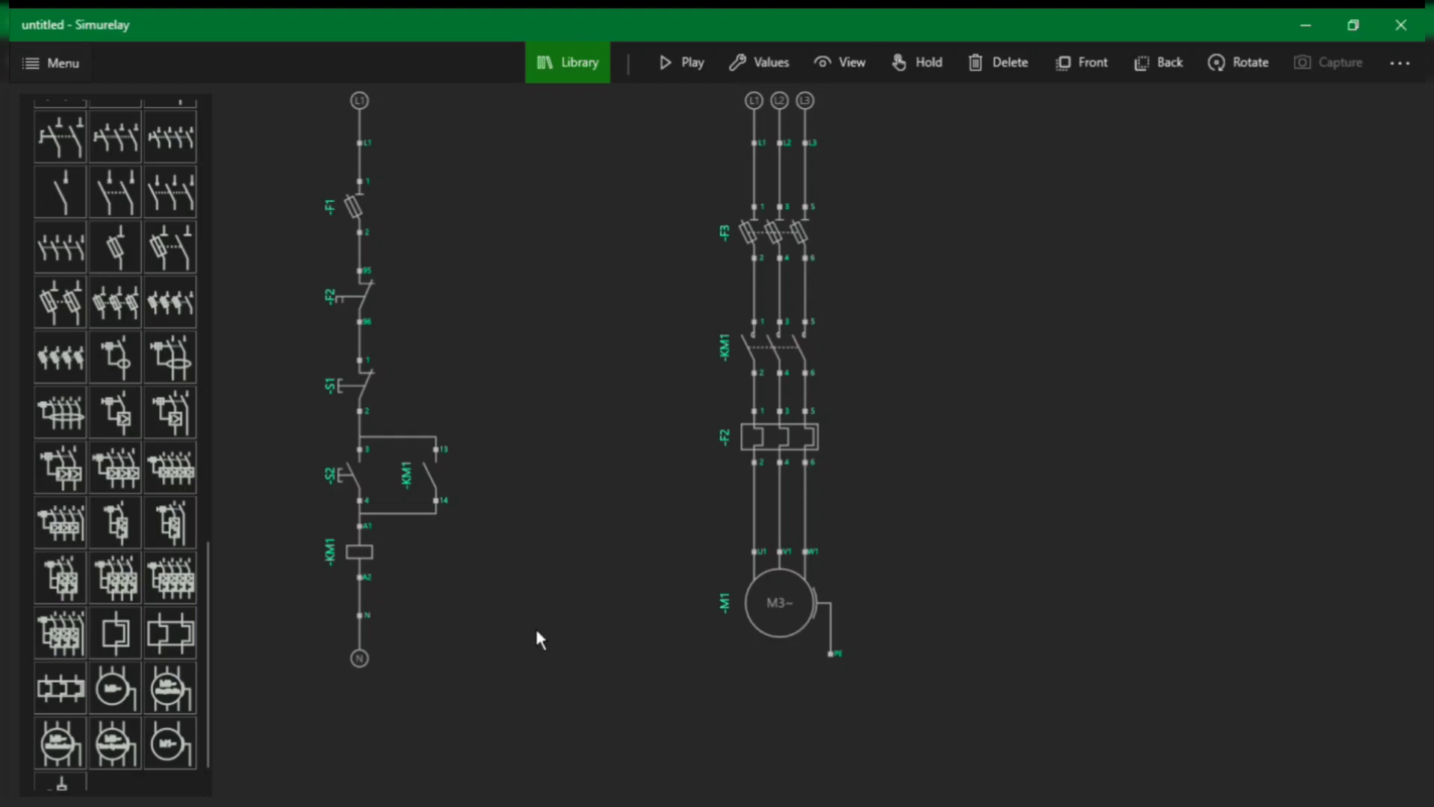
- Place two indicator lamps, H1 and H2, side by side in the control circuit, level with coil KM1
{"action": "scroll", "coordinate": [129, 642], "scroll_direction": "down", "scroll_amount": 1}
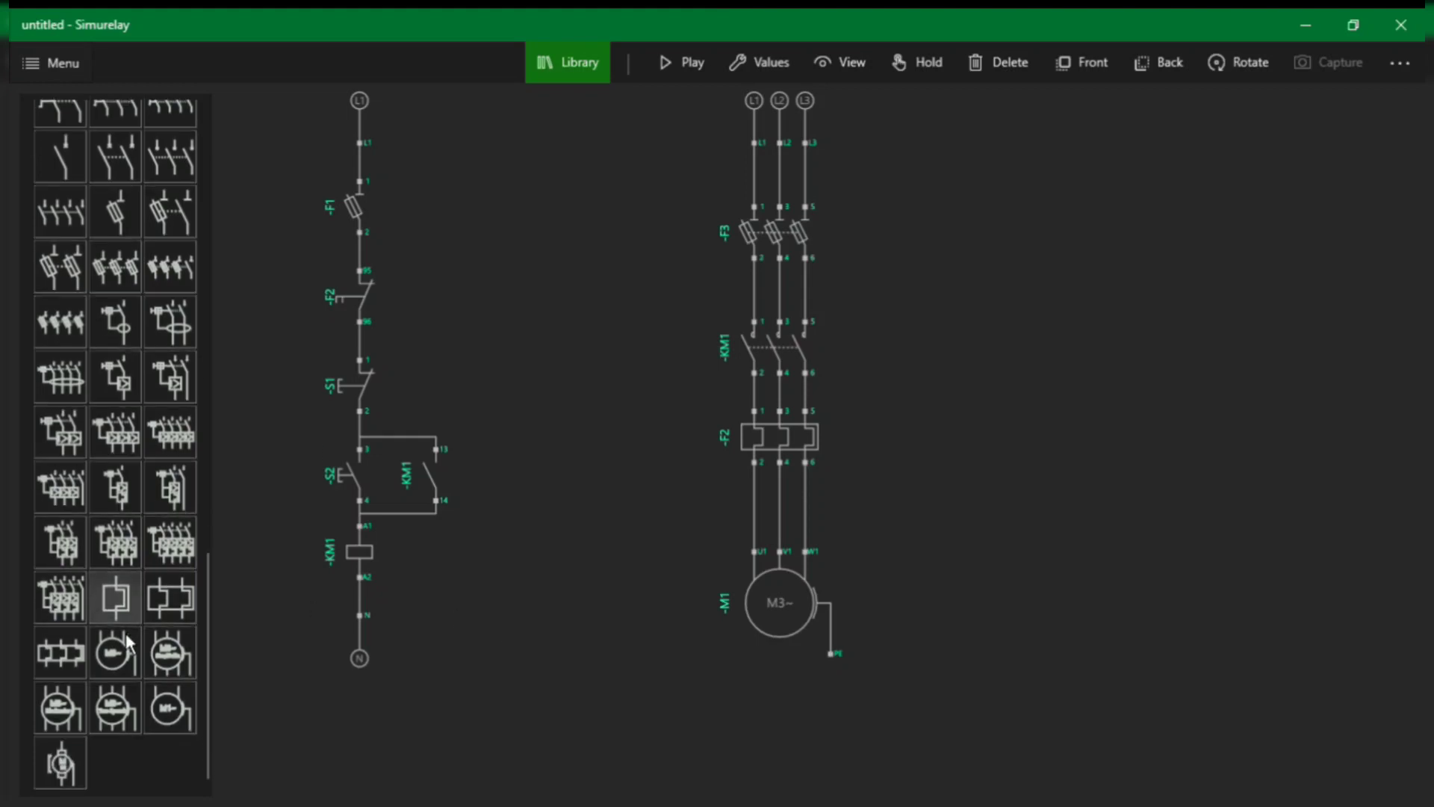
{"action": "scroll", "coordinate": [129, 642], "scroll_direction": "up", "scroll_amount": 5}
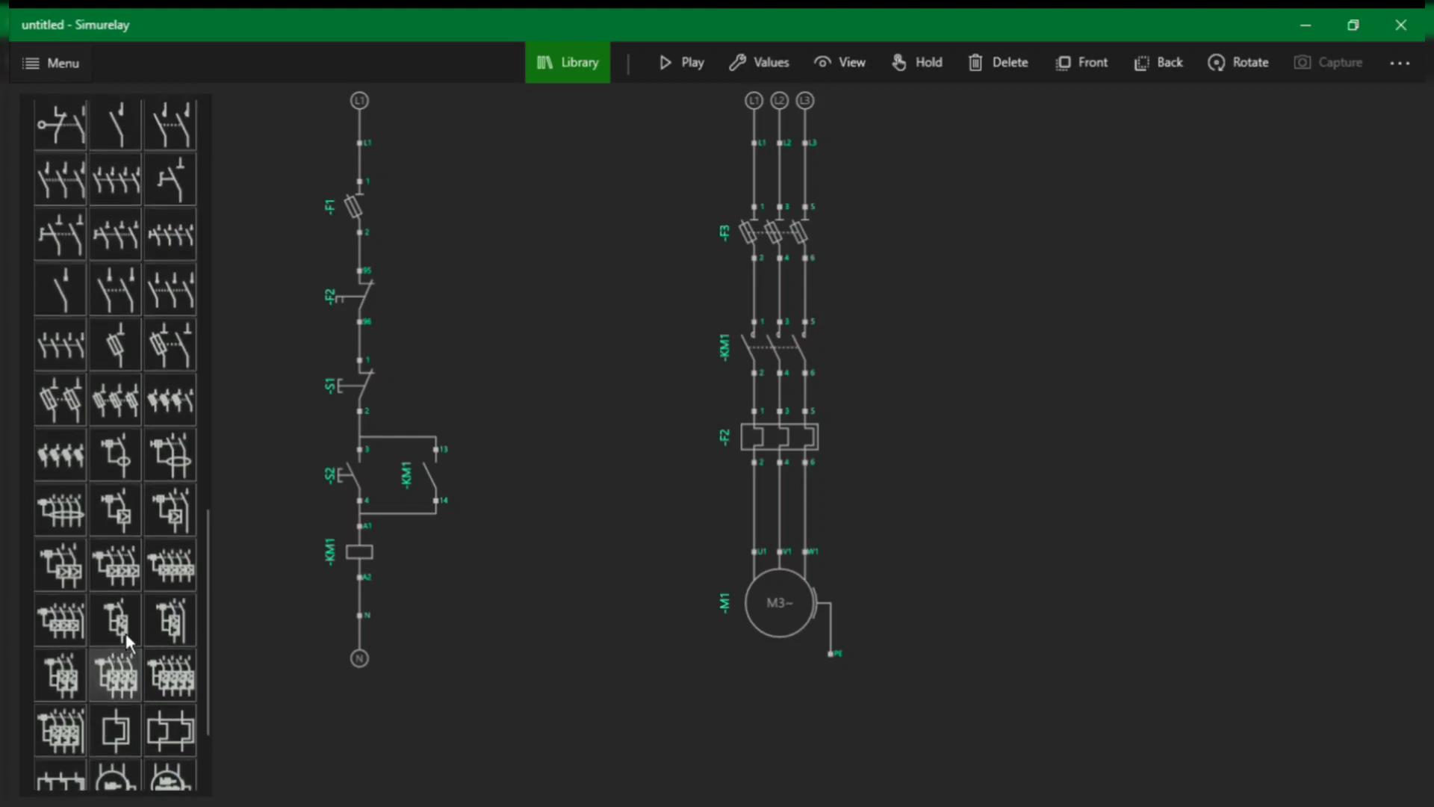
{"action": "scroll", "coordinate": [129, 642], "scroll_direction": "up", "scroll_amount": 7}
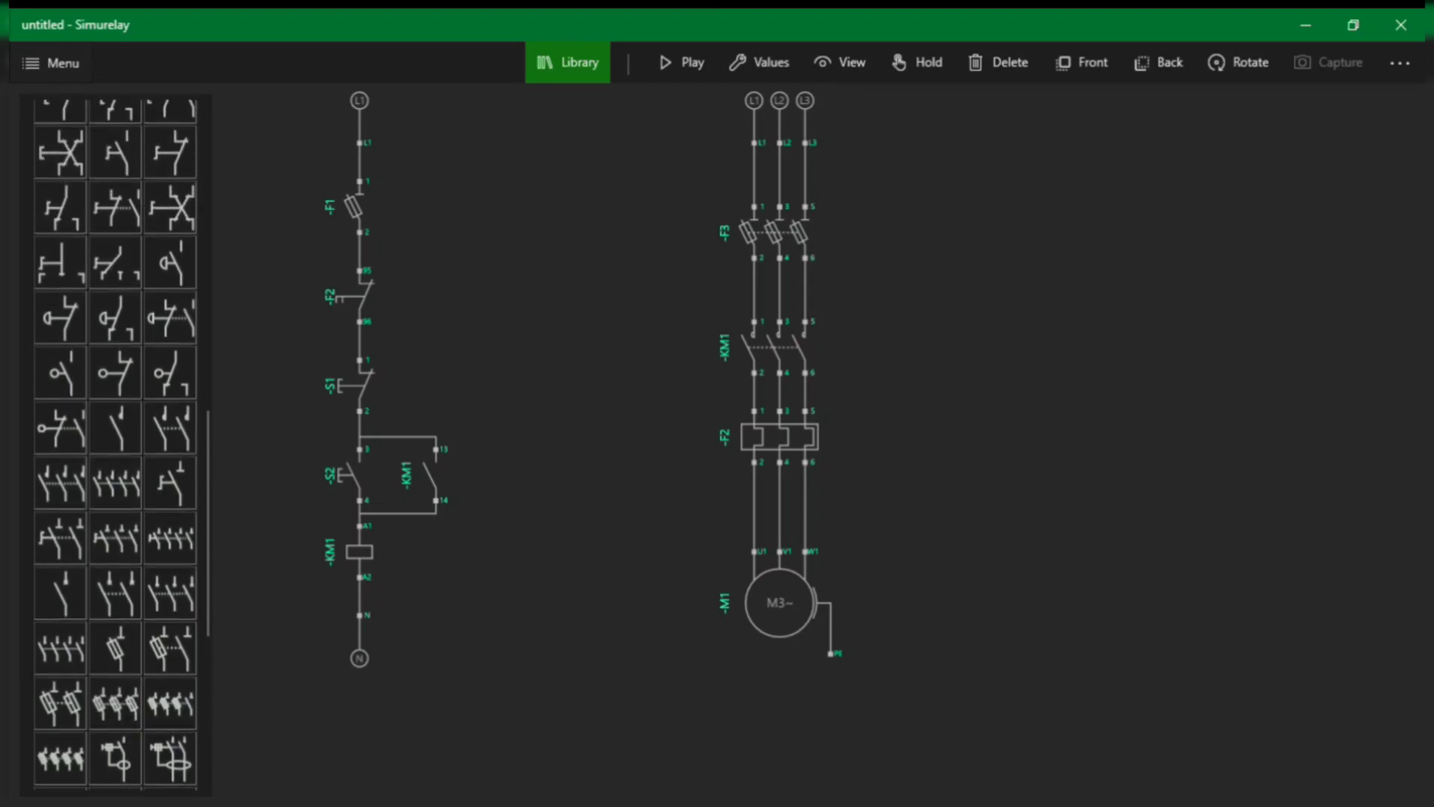
{"action": "scroll", "coordinate": [196, 313], "scroll_direction": "up", "scroll_amount": 8}
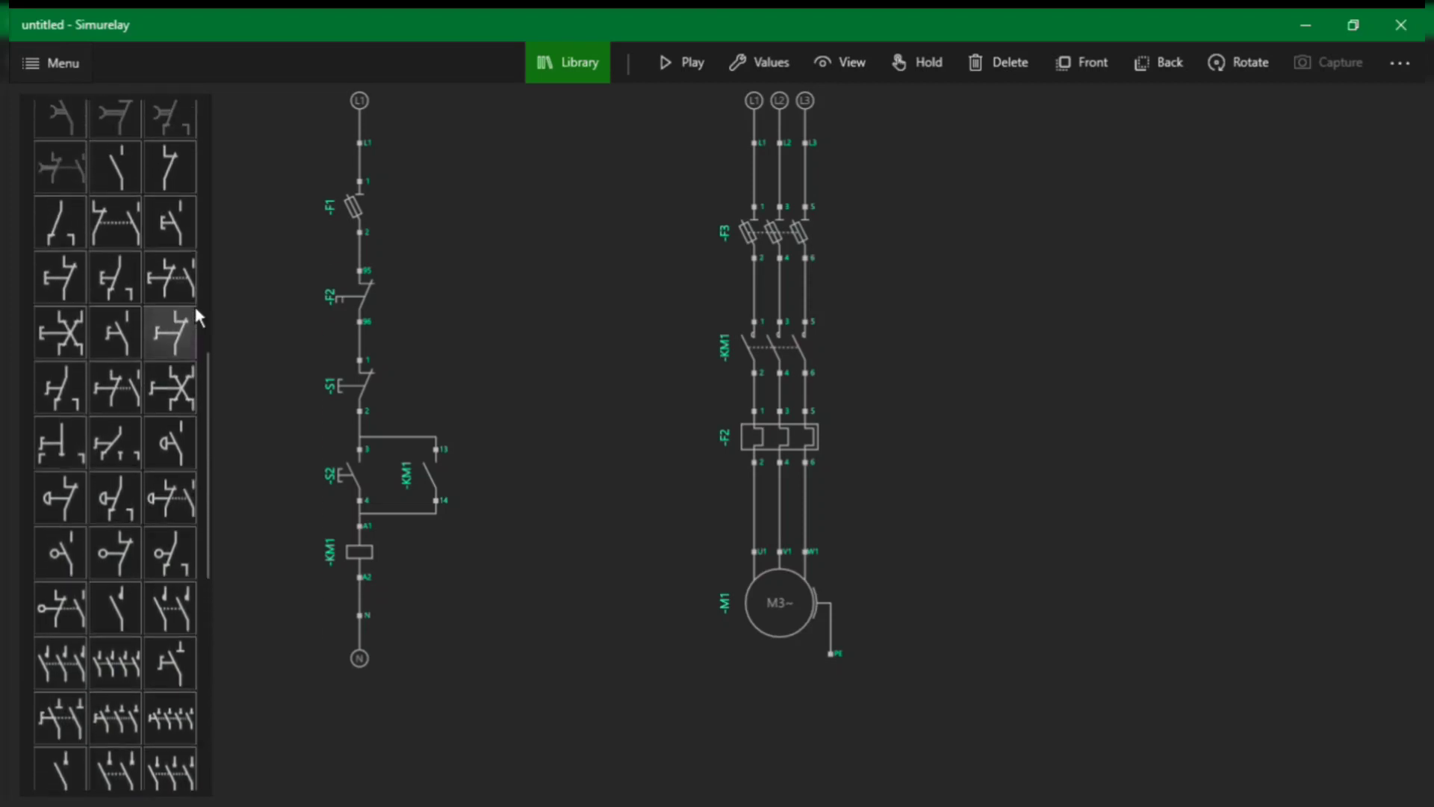
{"action": "scroll", "coordinate": [198, 314], "scroll_direction": "up", "scroll_amount": 12}
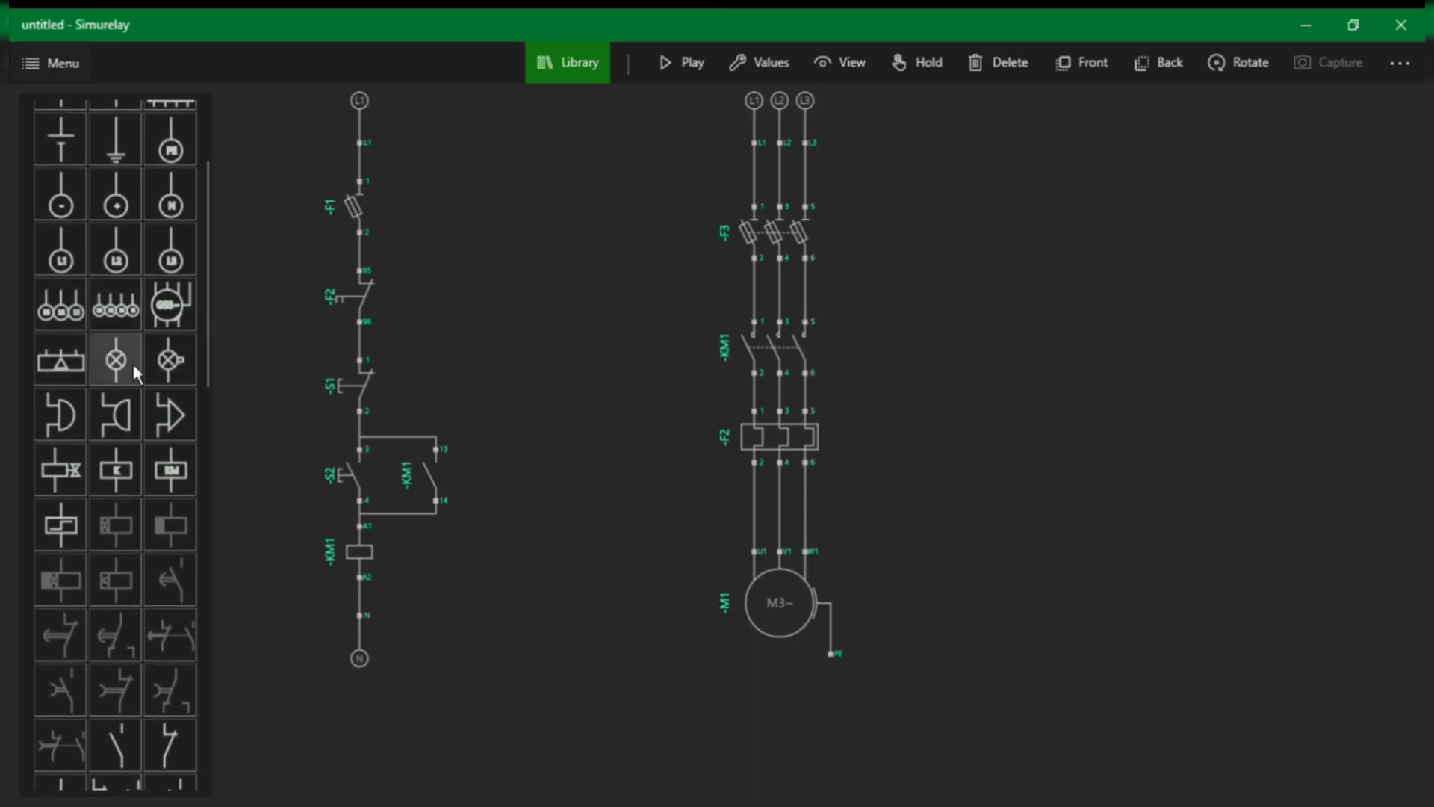
{"action": "left_click", "coordinate": [135, 371]}
{"action": "left_click", "coordinate": [744, 458]}
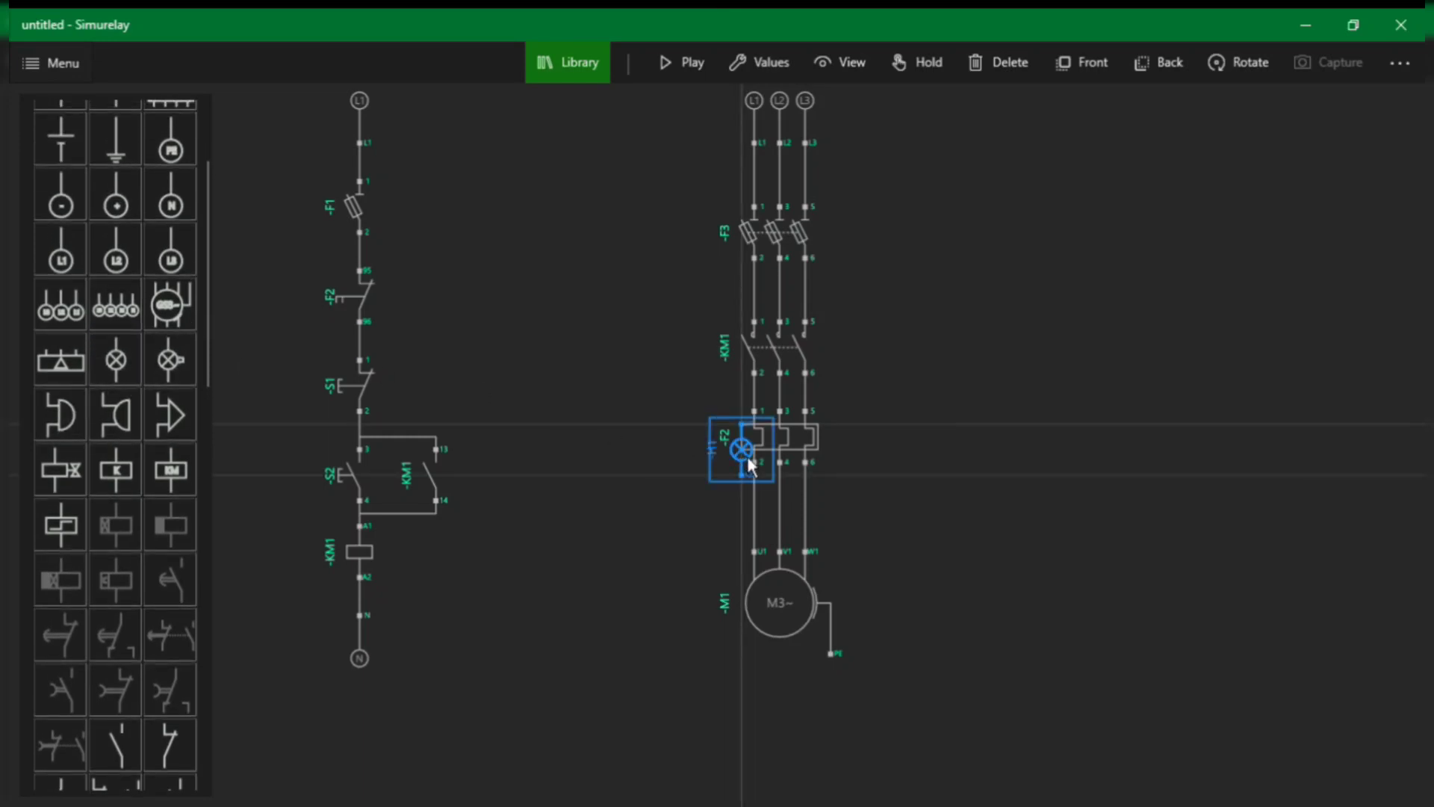
{"action": "left_click_drag", "start_coordinate": [747, 466], "coordinate": [495, 567]}
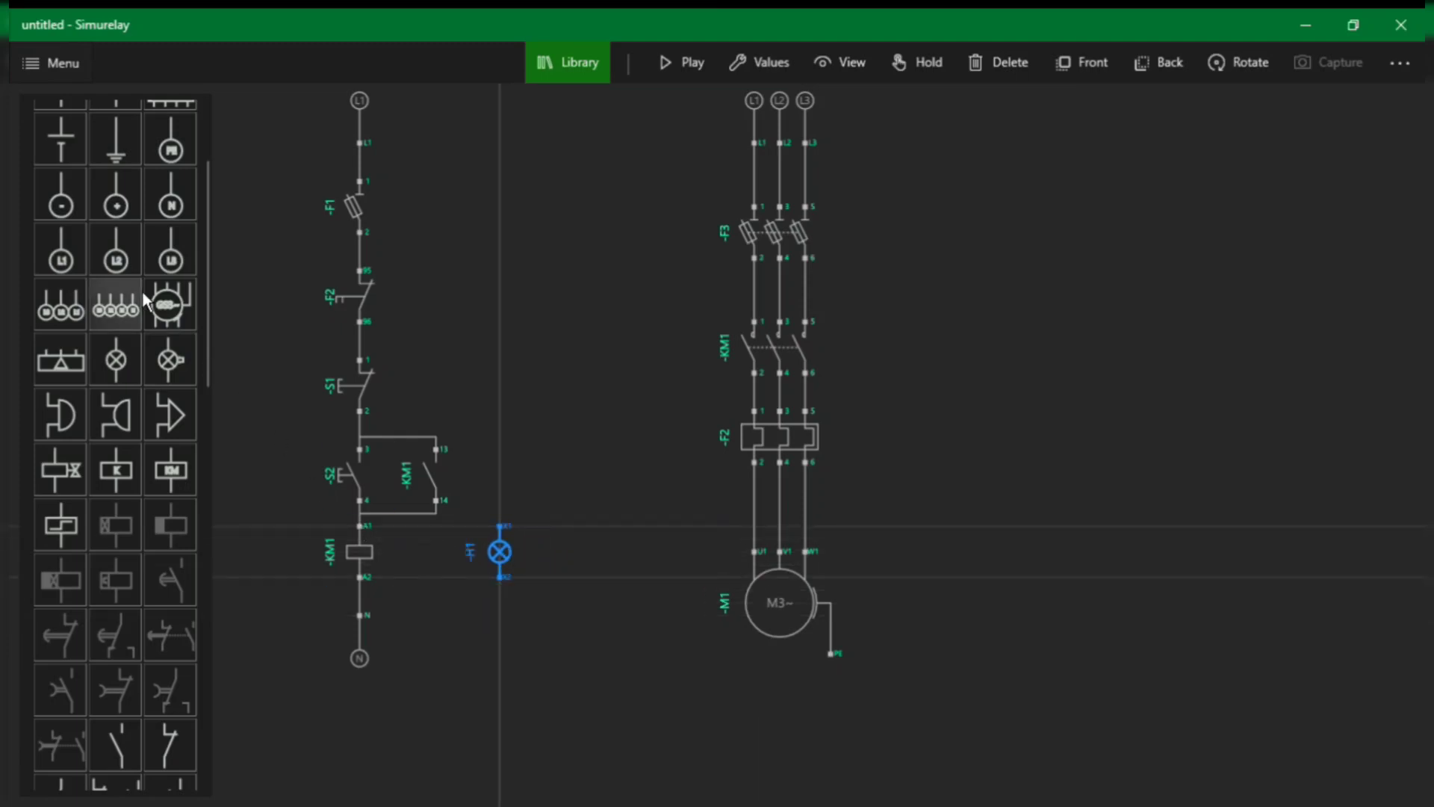
{"action": "left_click_drag", "start_coordinate": [139, 371], "coordinate": [592, 566]}
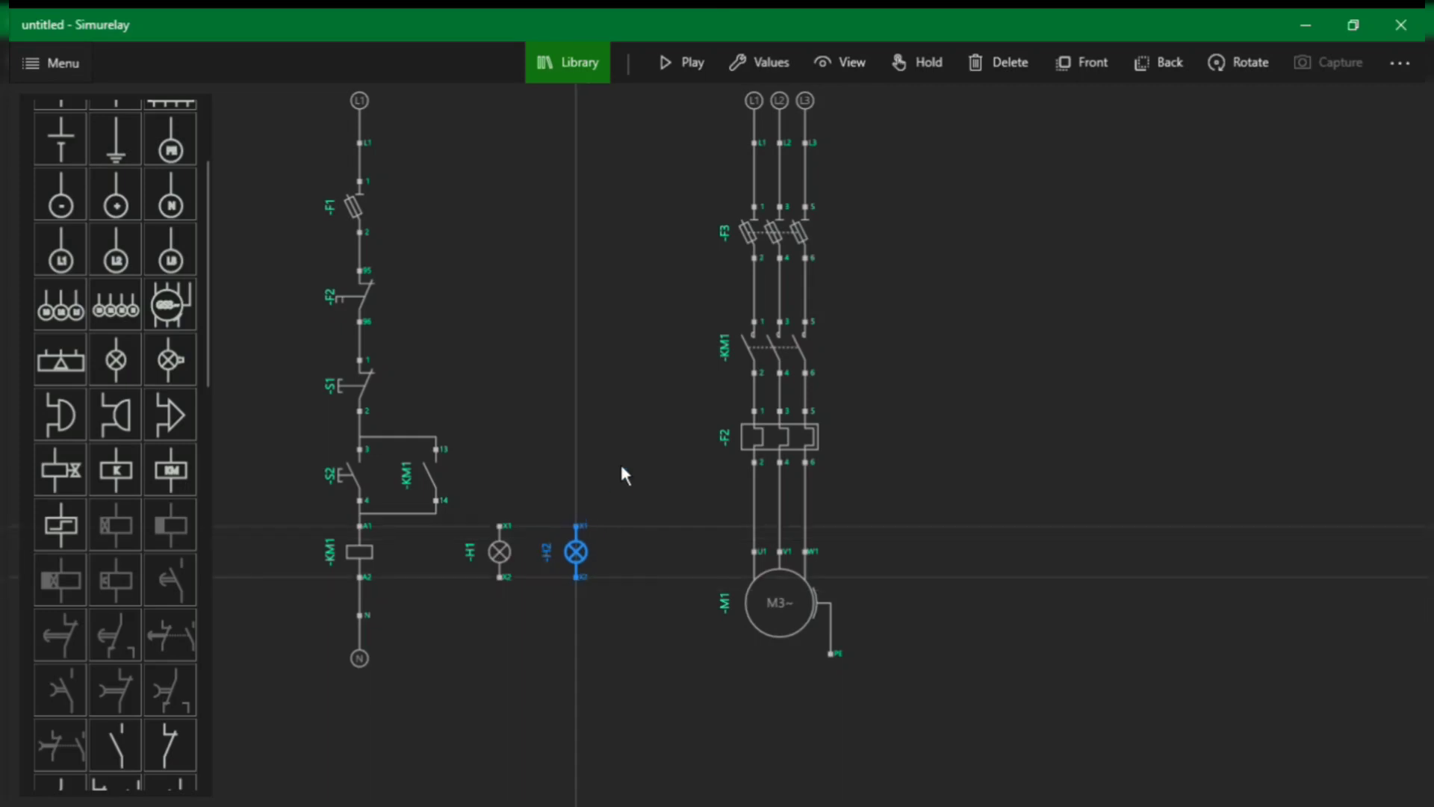
{"action": "left_click", "coordinate": [620, 460]}
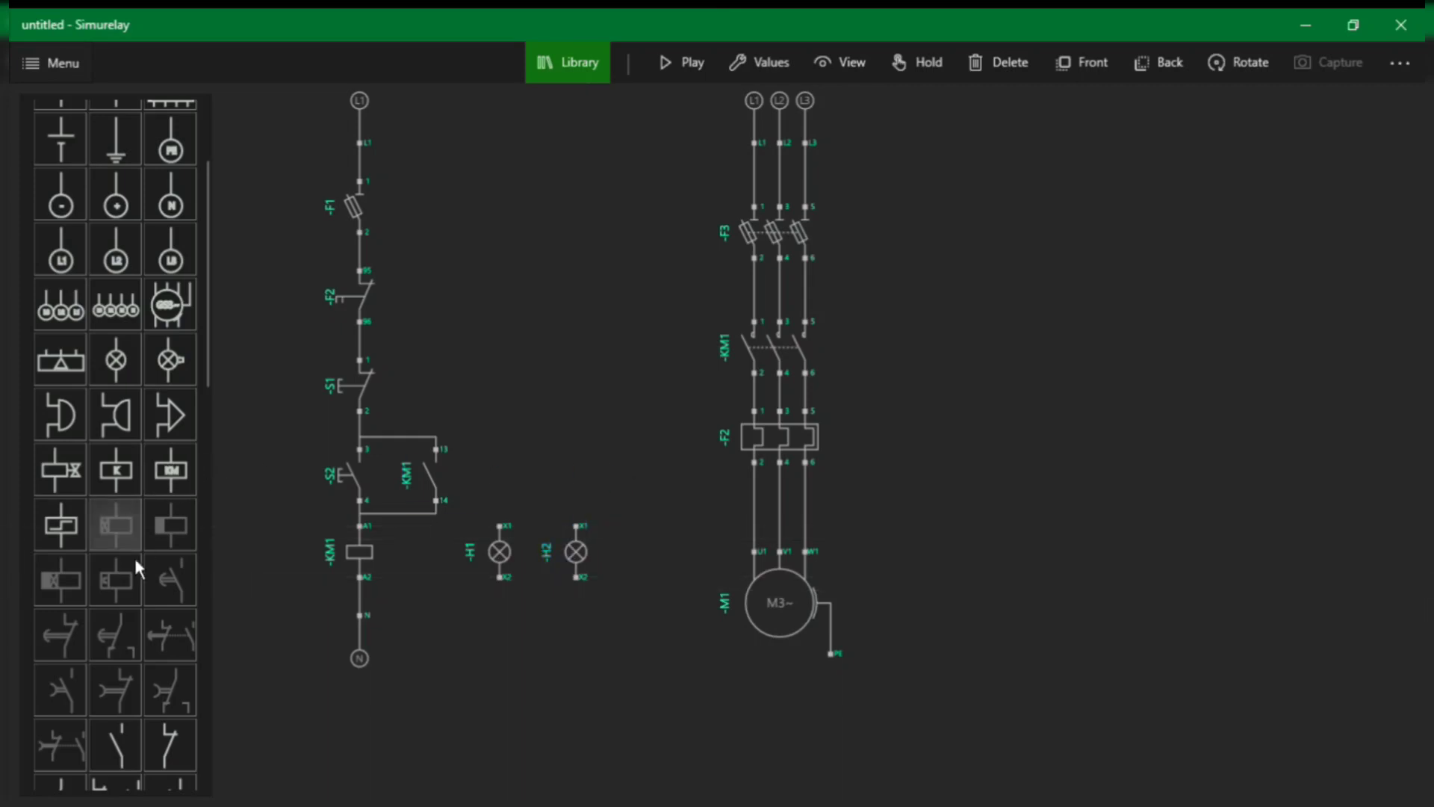
- Add two normally open contacts, one directly above lamp H1 and one beside the F2 contact in the control circuit
{"action": "scroll", "coordinate": [133, 554], "scroll_direction": "down", "scroll_amount": 3}
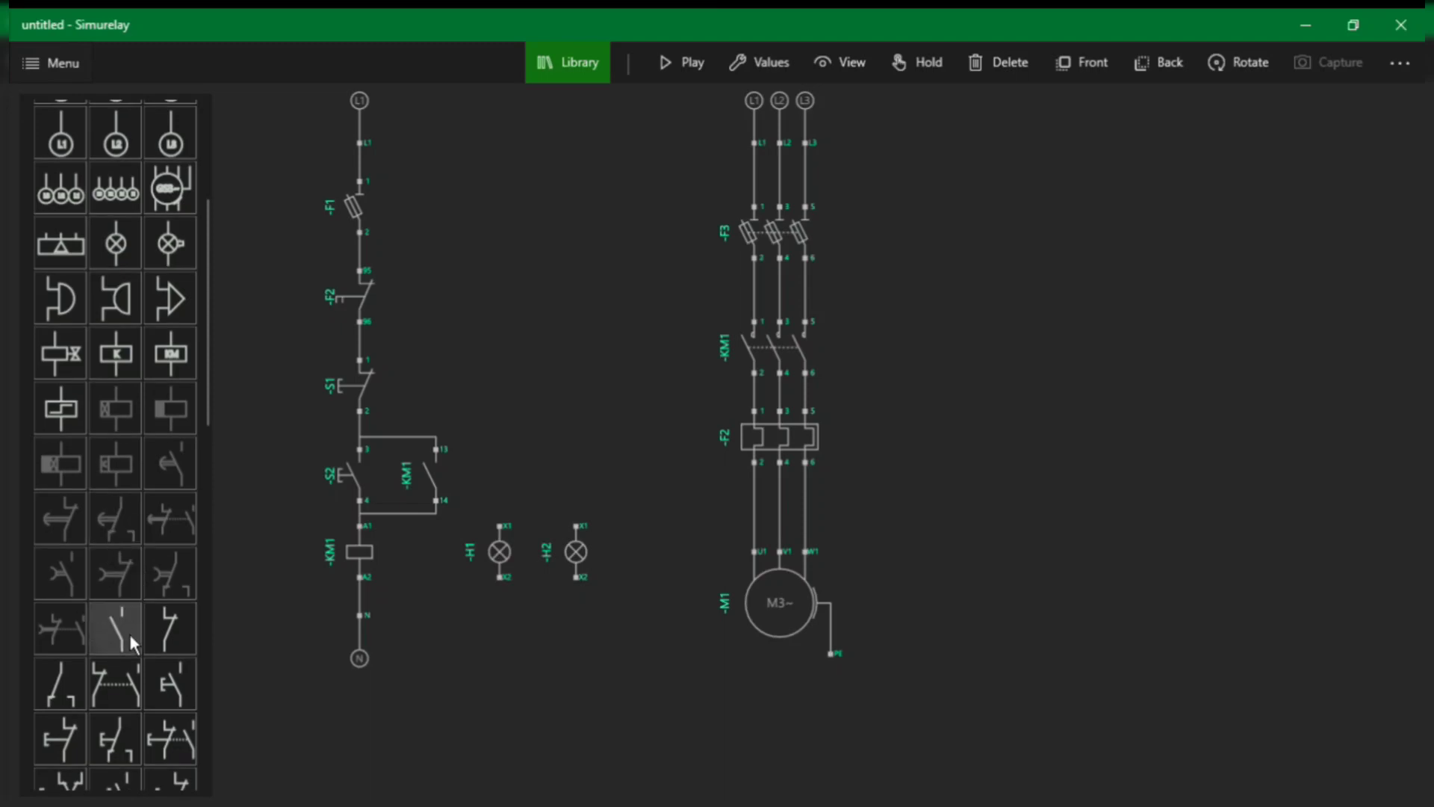
{"action": "left_click_drag", "start_coordinate": [129, 633], "coordinate": [738, 448]}
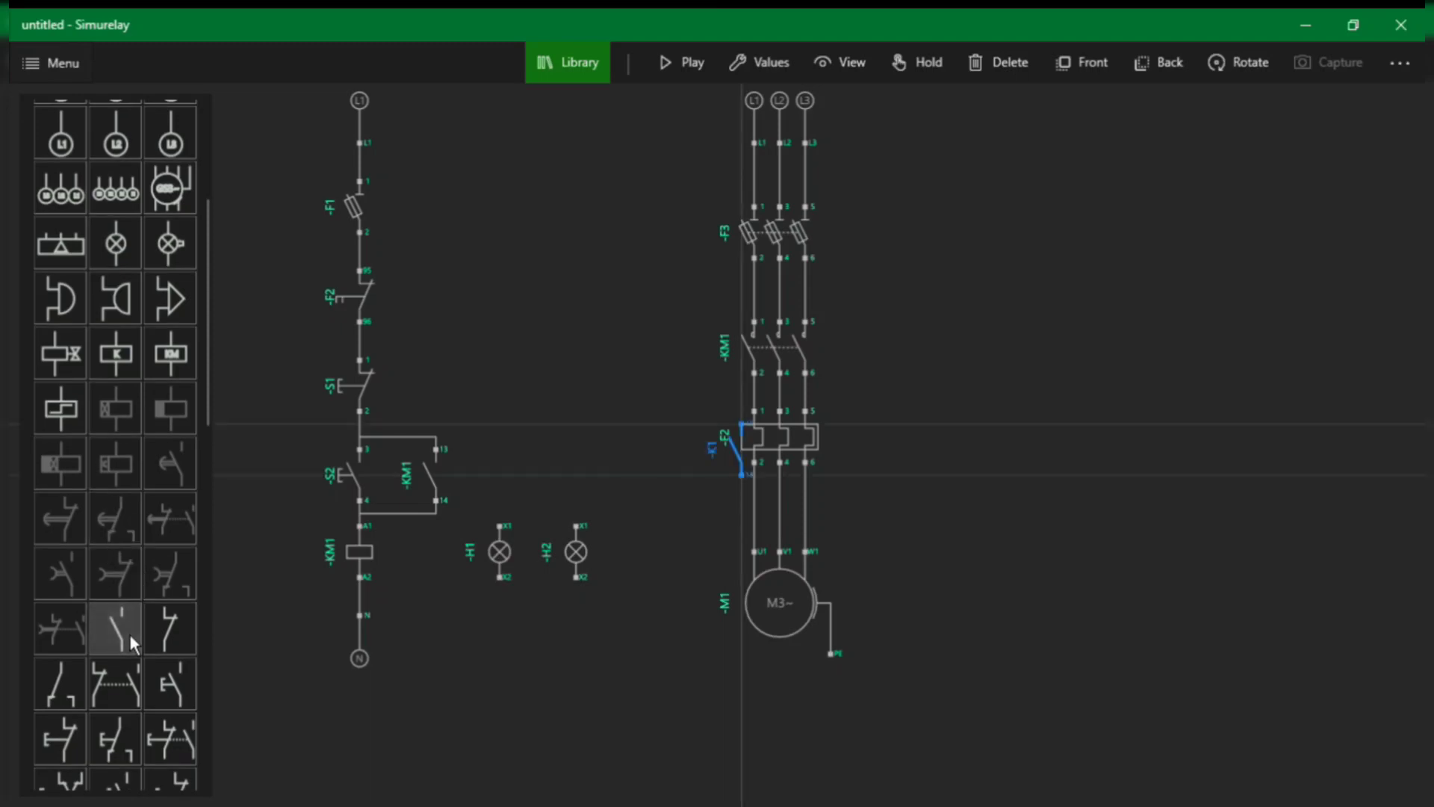
{"action": "left_click", "coordinate": [774, 457]}
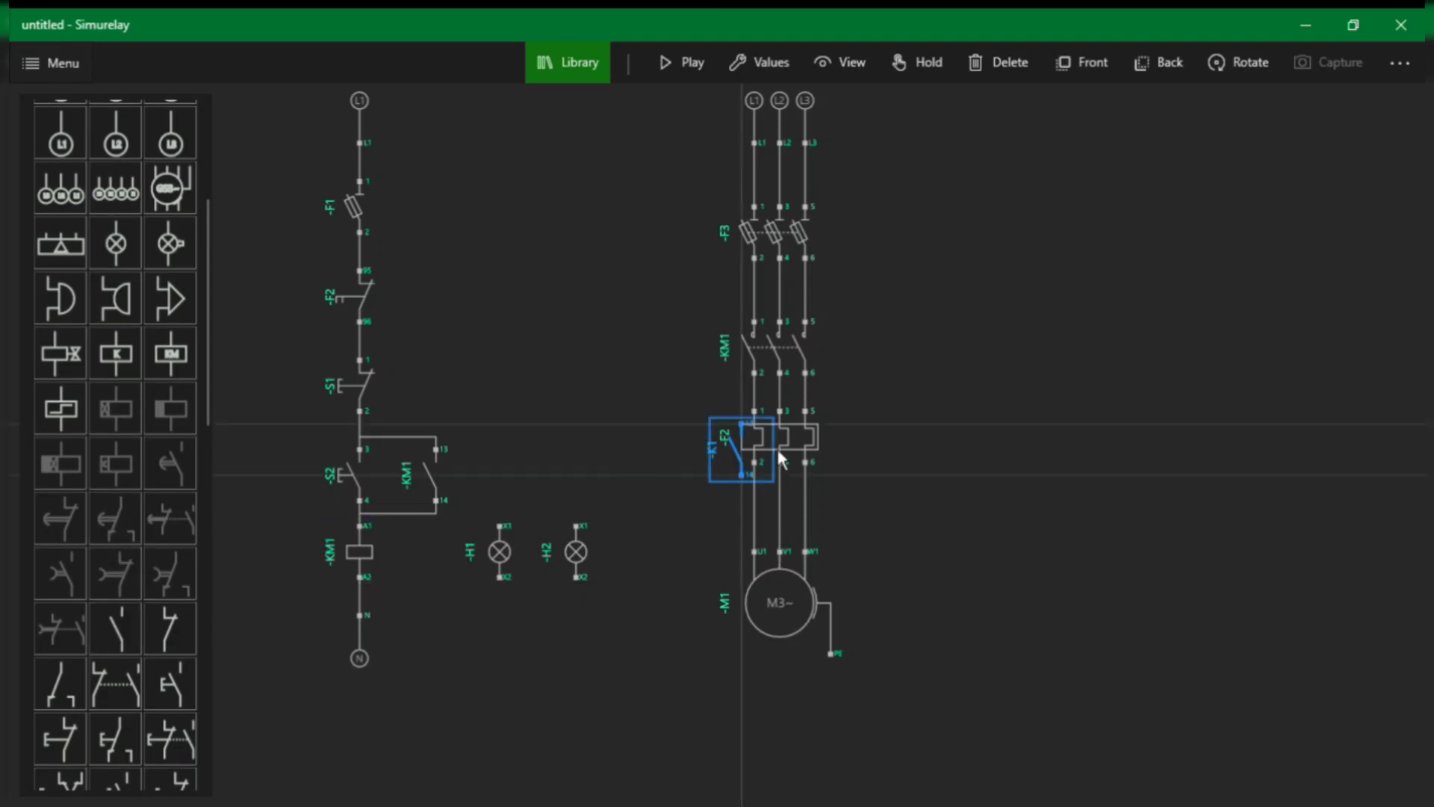
{"action": "left_click_drag", "start_coordinate": [756, 473], "coordinate": [510, 497]}
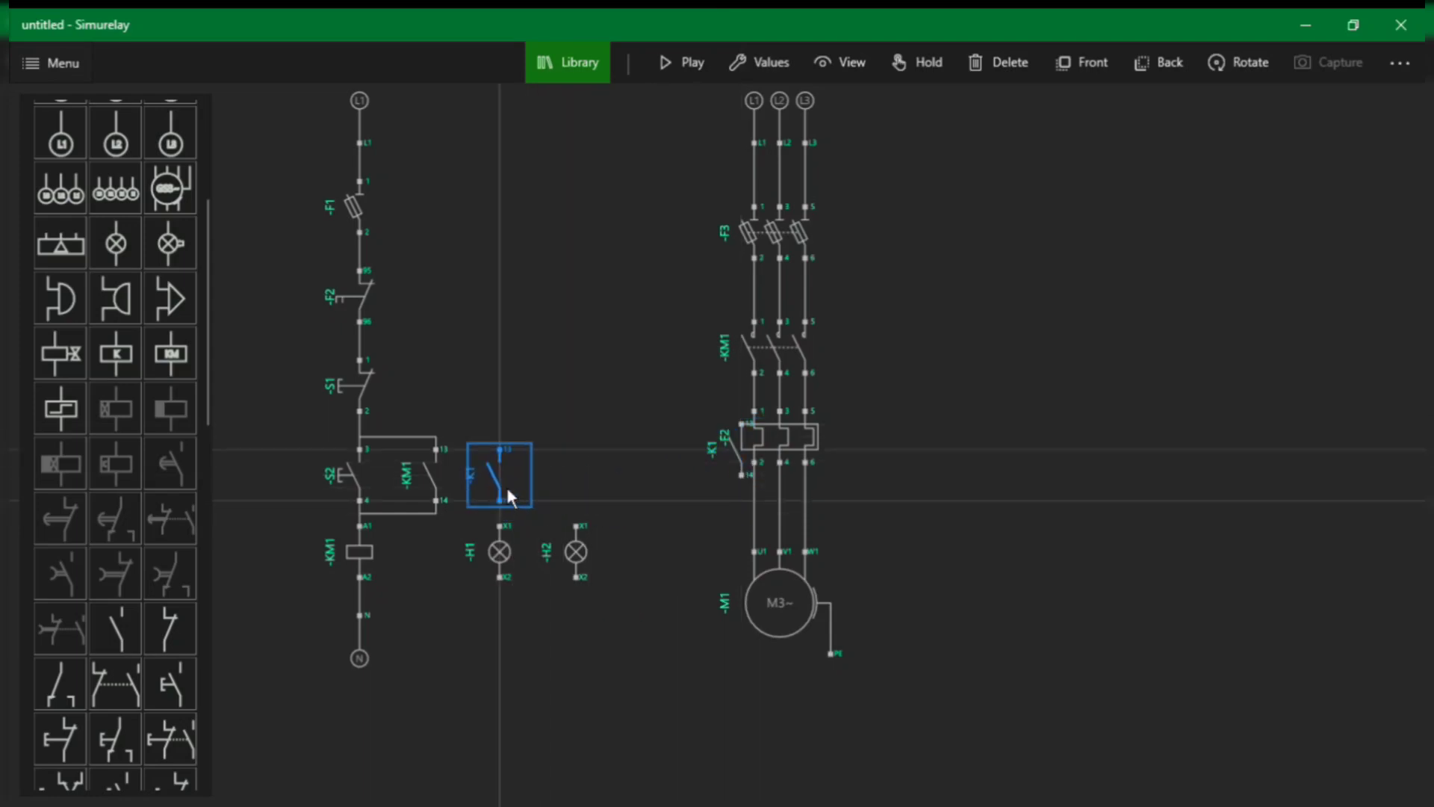
{"action": "left_click", "coordinate": [749, 461]}
{"action": "left_click_drag", "start_coordinate": [749, 461], "coordinate": [436, 305]}
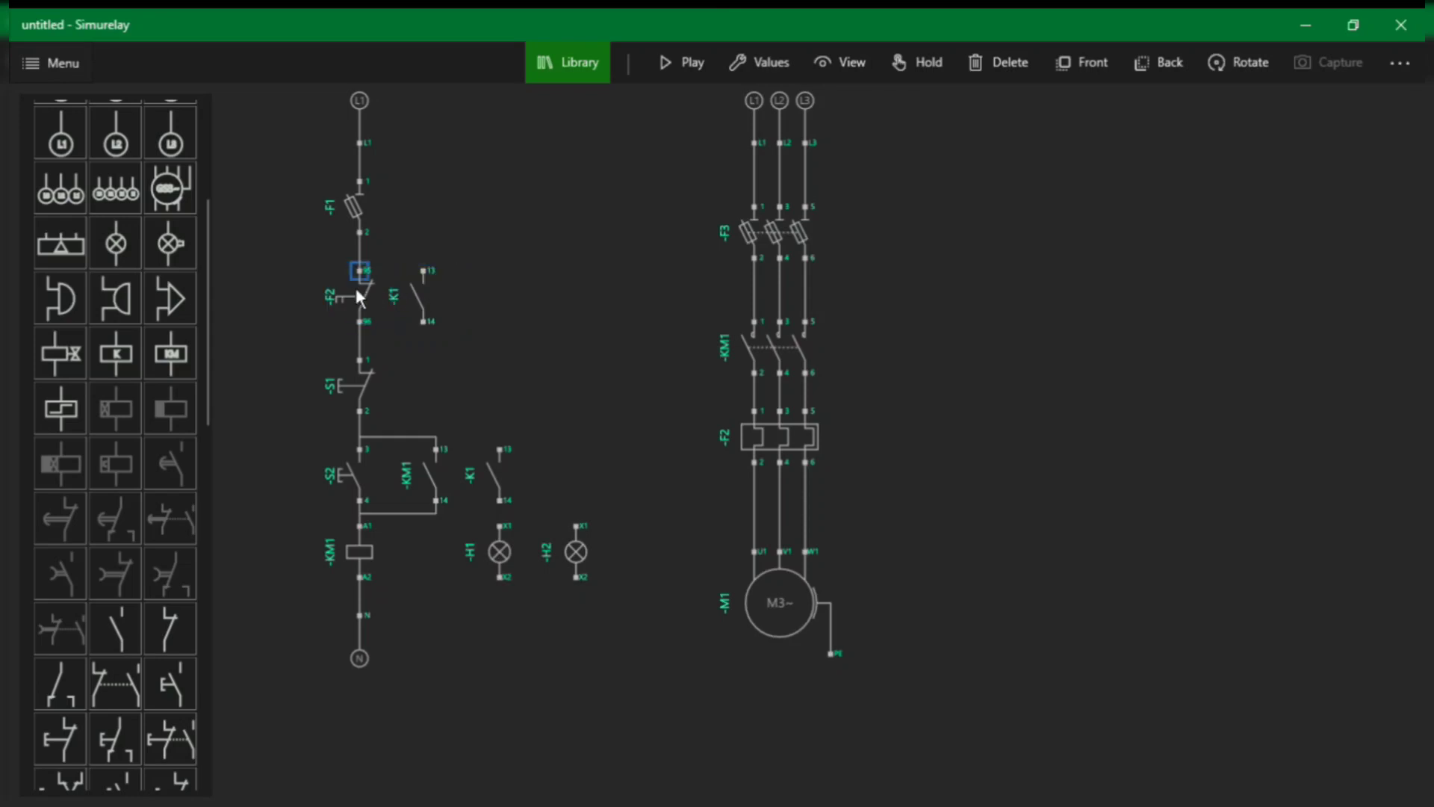
- Wire H1 through the contact above it and H2 through the contact beside F2, and connect both lamps' X2 terminals to neutral
{"action": "left_click_drag", "start_coordinate": [369, 281], "coordinate": [432, 280]}
{"action": "left_click_drag", "start_coordinate": [594, 540], "coordinate": [589, 538]}
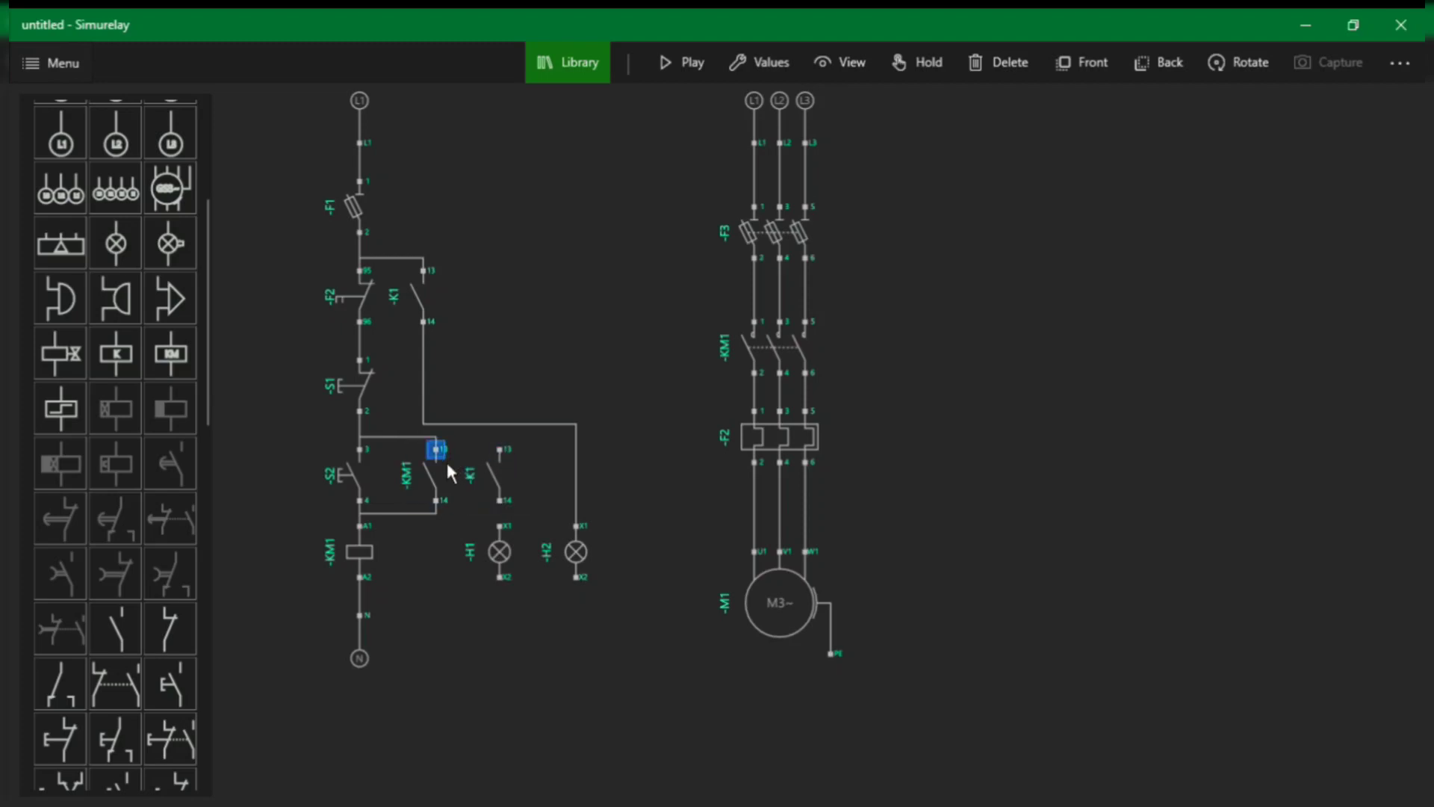
{"action": "left_click", "coordinate": [512, 463]}
{"action": "left_click_drag", "start_coordinate": [503, 454], "coordinate": [445, 456]}
{"action": "left_click_drag", "start_coordinate": [508, 585], "coordinate": [370, 586]}
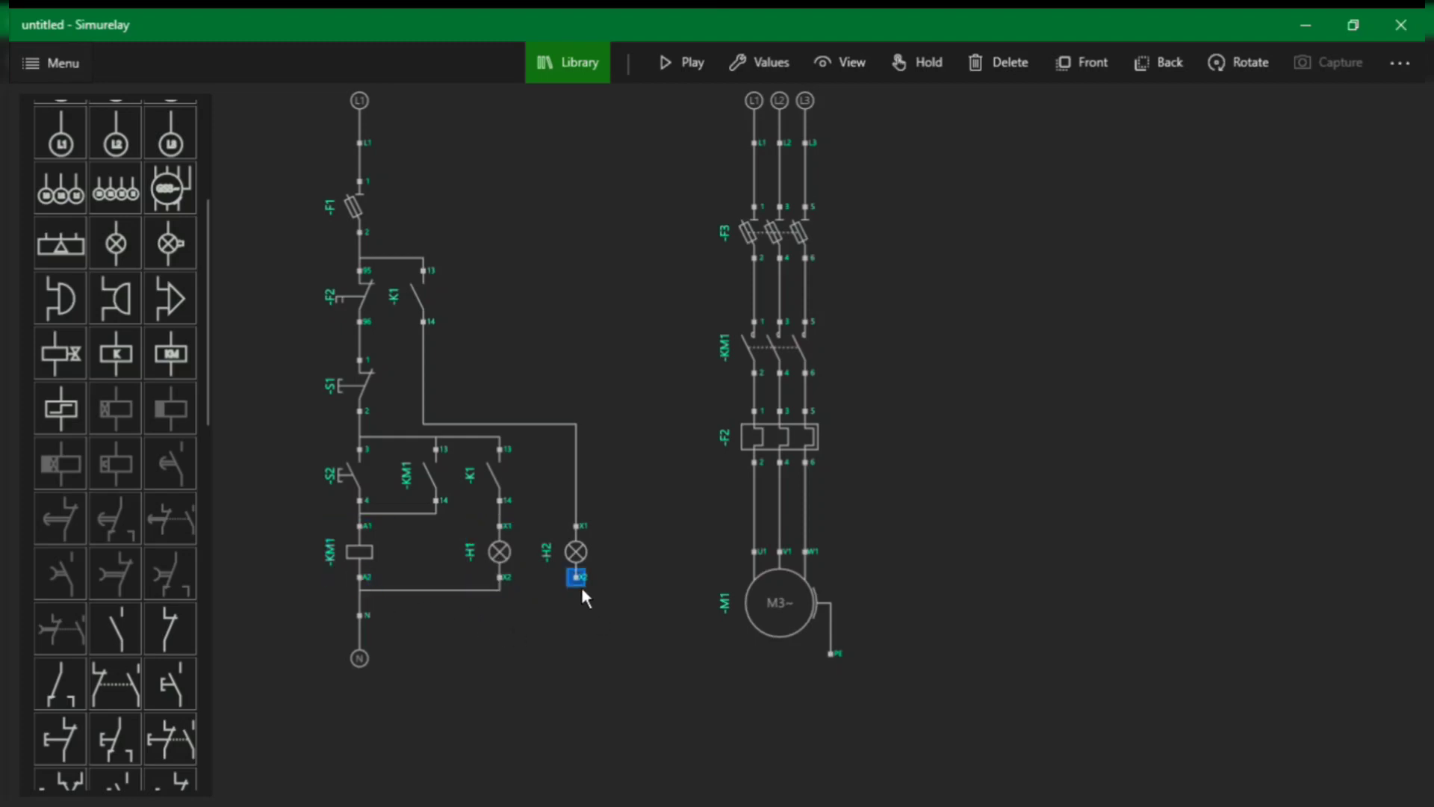
{"action": "left_click_drag", "start_coordinate": [513, 589], "coordinate": [513, 591]}
- Change the tag of the normally open contact above lamp H1 to -KM, keeping number 1
{"action": "left_click_drag", "start_coordinate": [509, 484], "coordinate": [500, 477]}
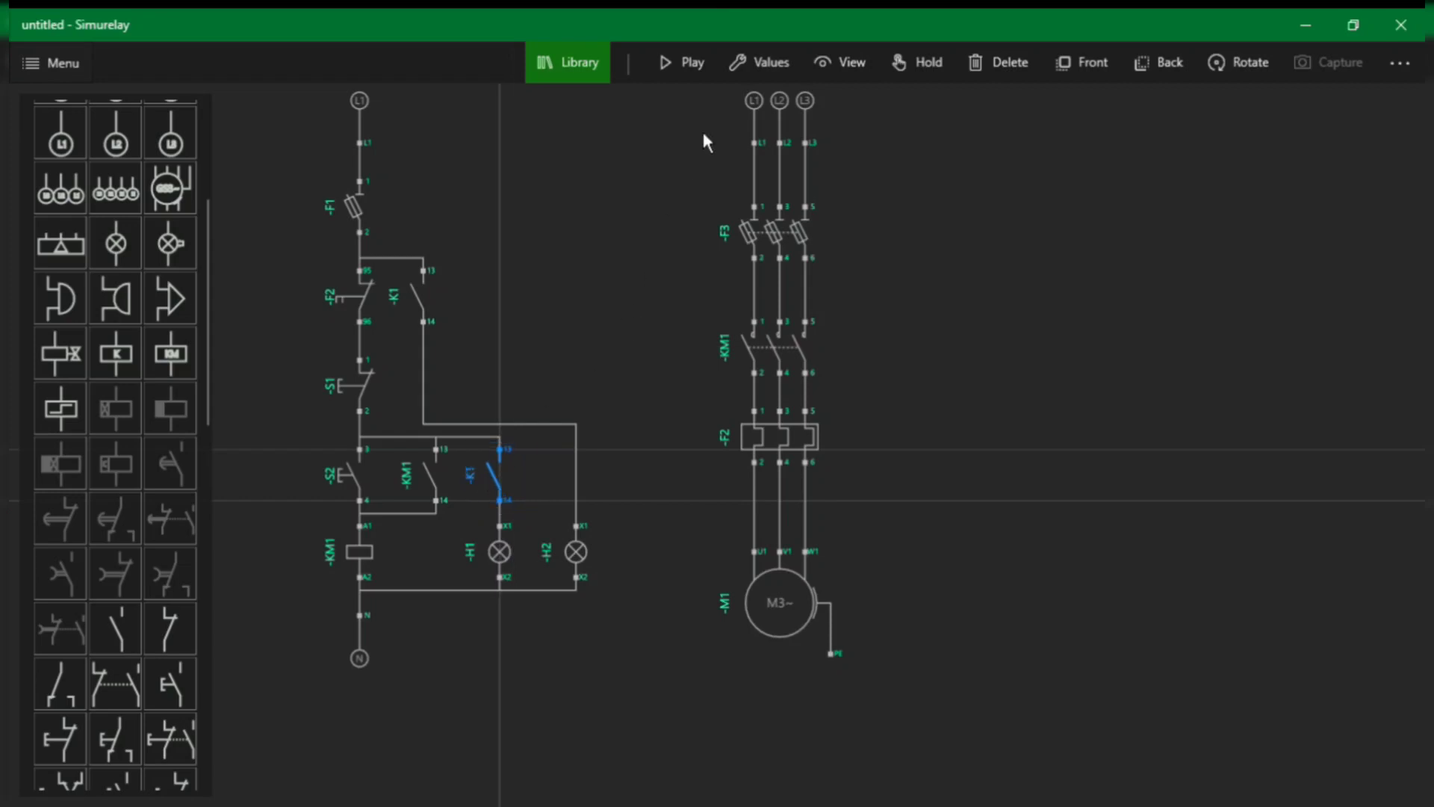
{"action": "left_click", "coordinate": [775, 63]}
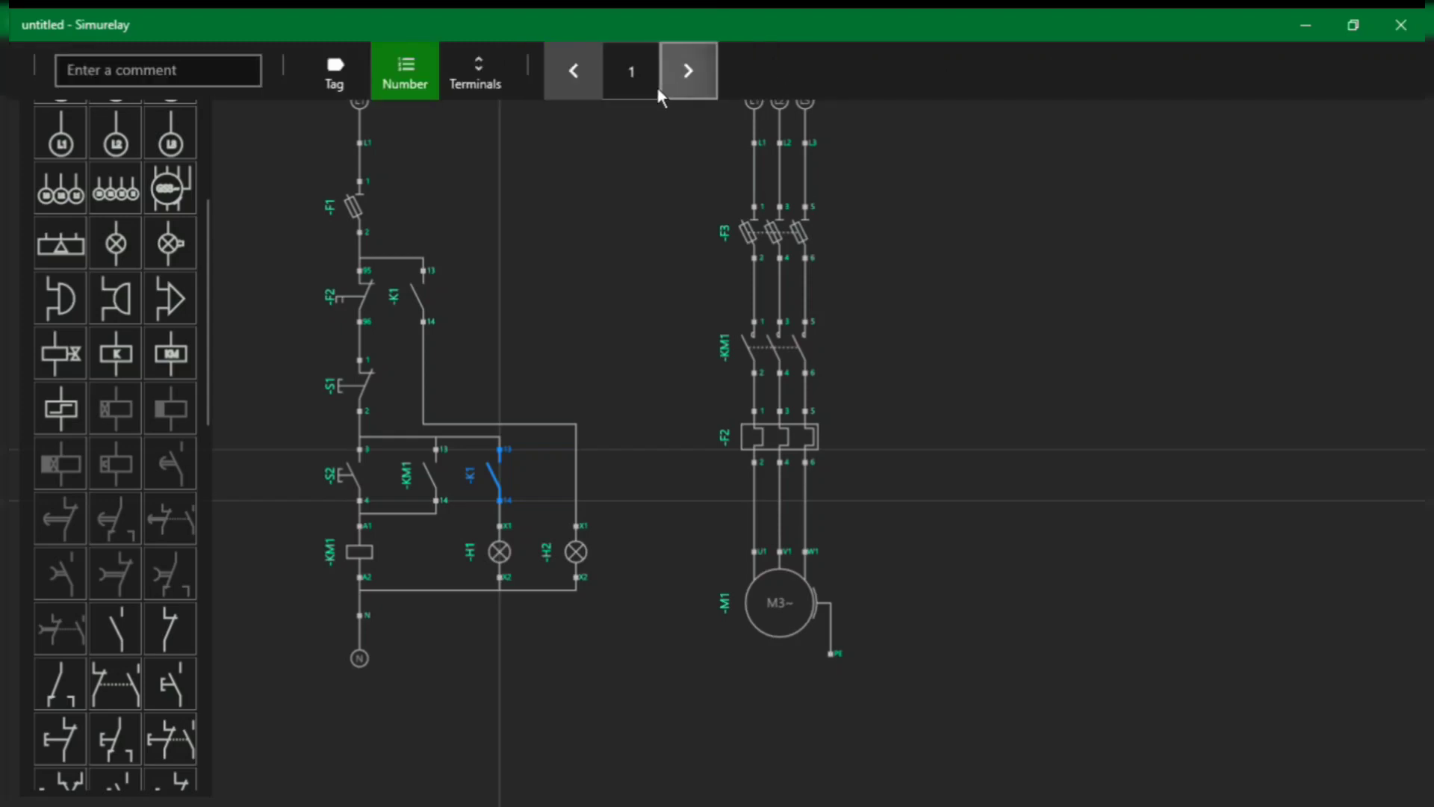
{"action": "left_click", "coordinate": [356, 84]}
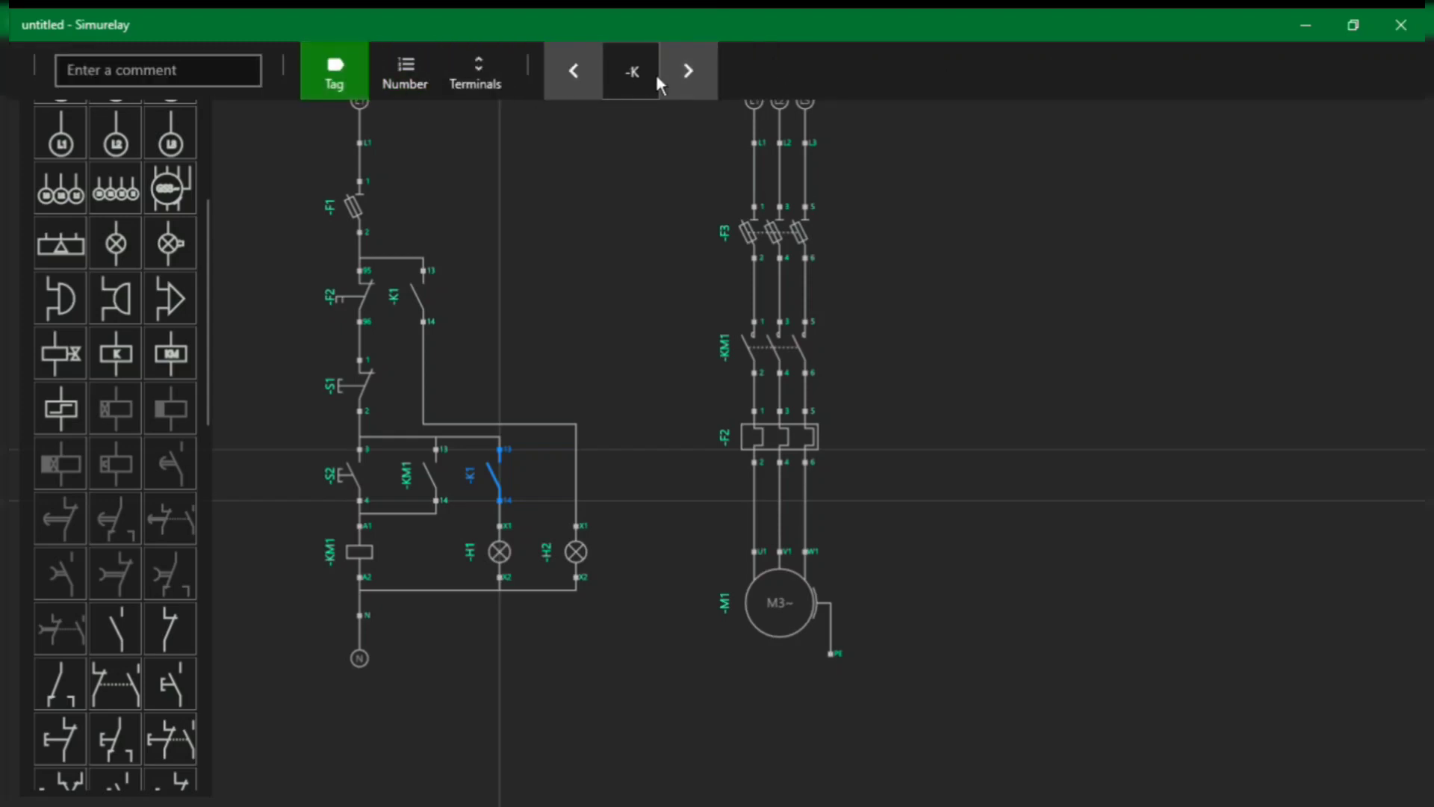
{"action": "left_click", "coordinate": [690, 80]}
{"action": "left_click", "coordinate": [602, 300]}
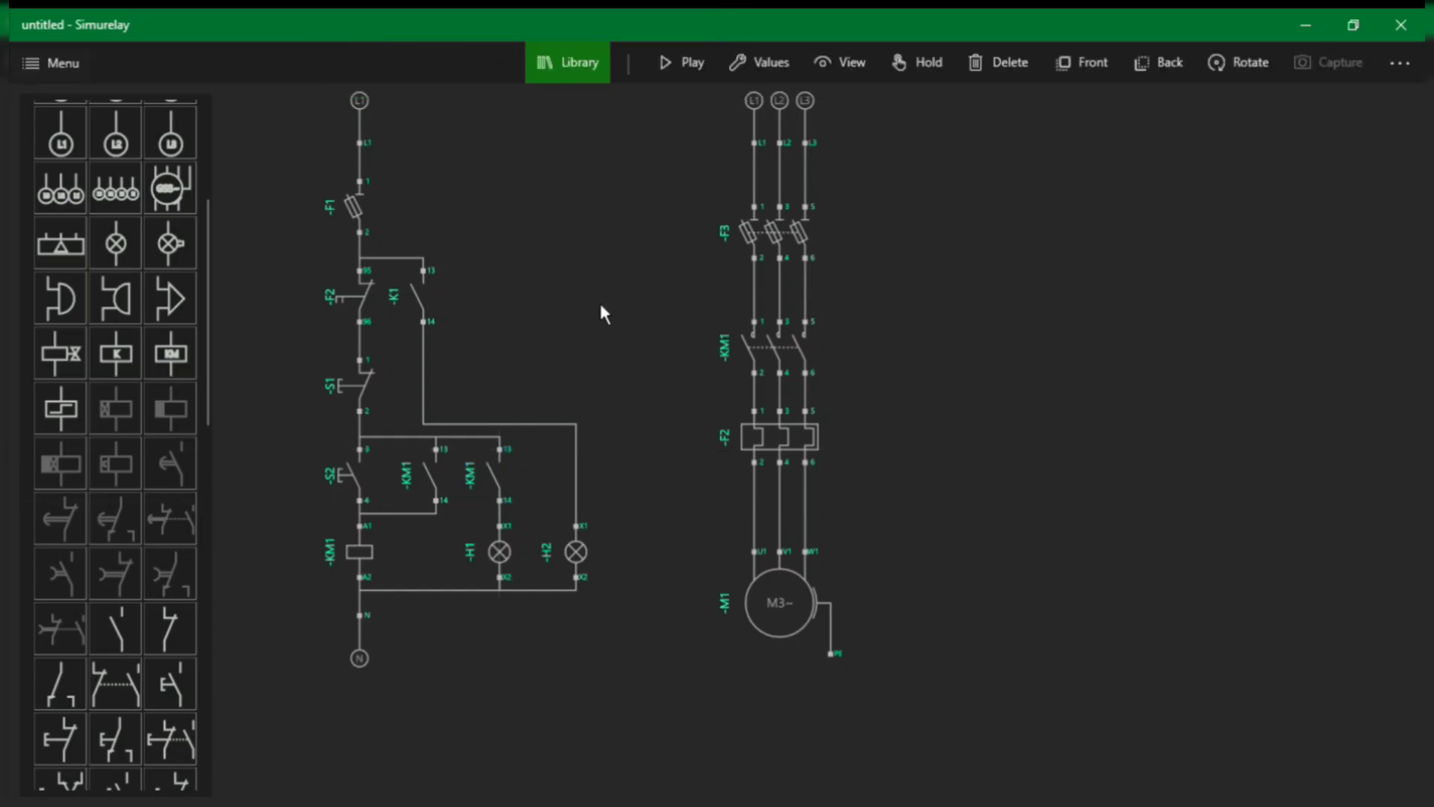
- Tag the normally open contact beside F2 as overload contact -F with number 2
{"action": "left_click", "coordinate": [409, 298]}
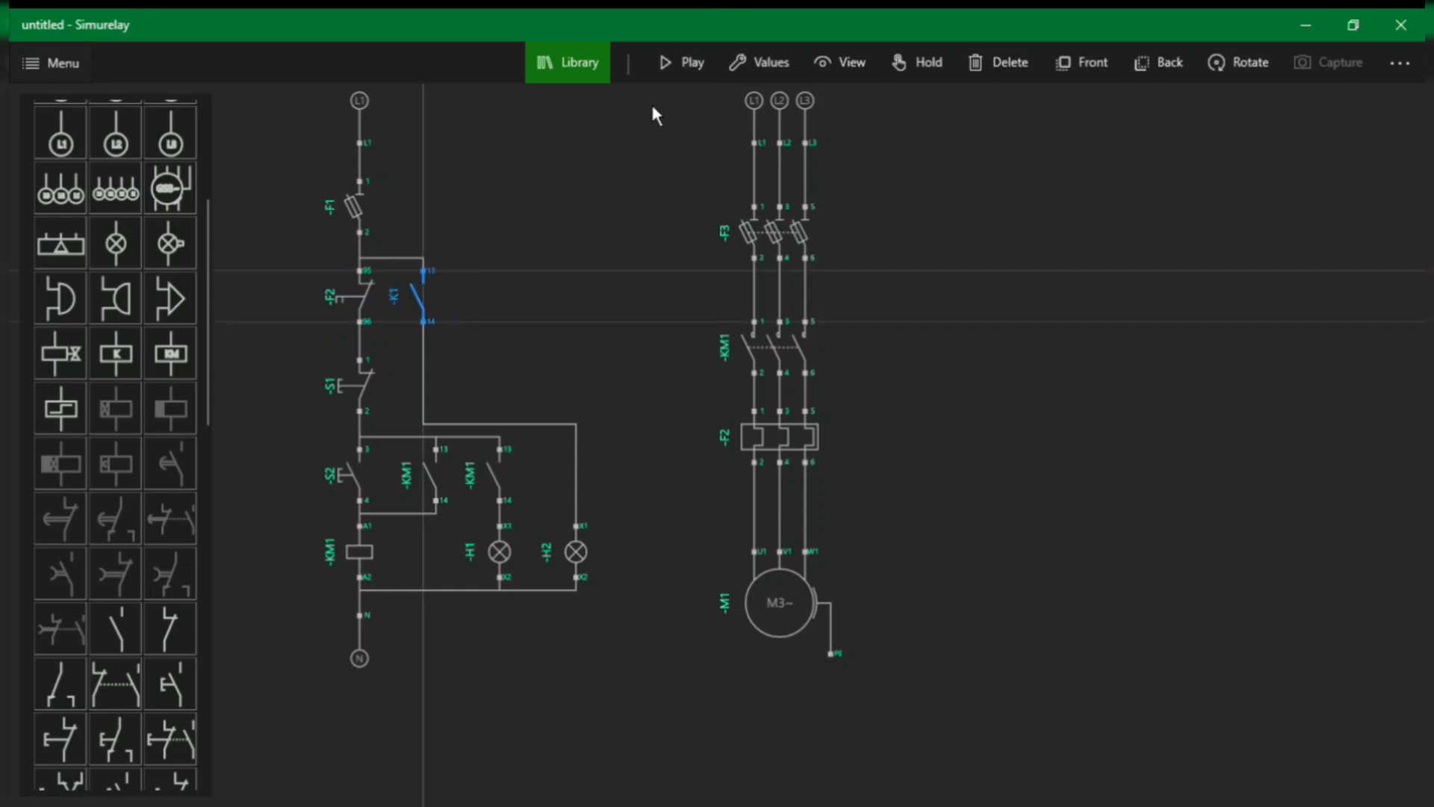
{"action": "left_click", "coordinate": [763, 70]}
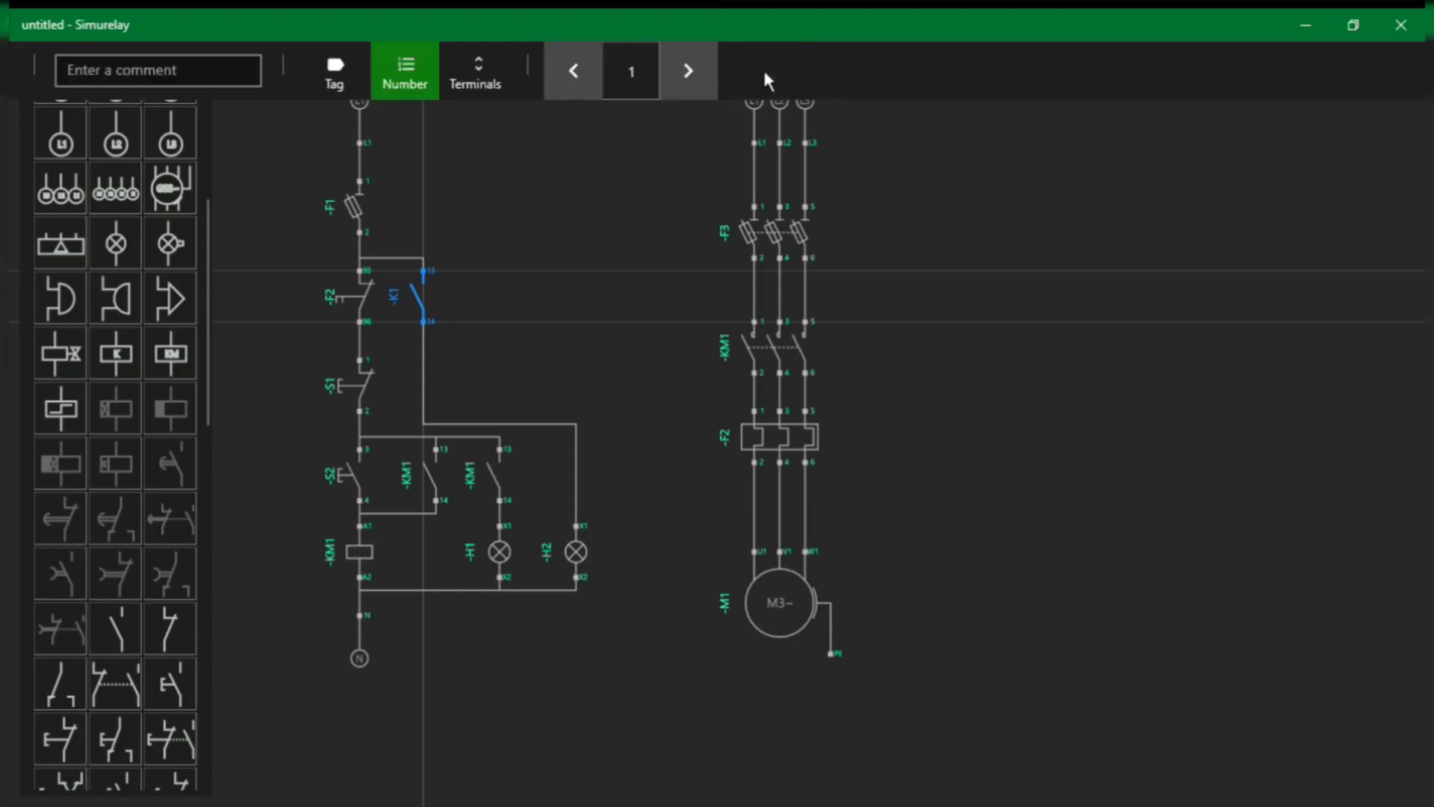
{"action": "left_click", "coordinate": [702, 94]}
{"action": "left_click", "coordinate": [345, 92]}
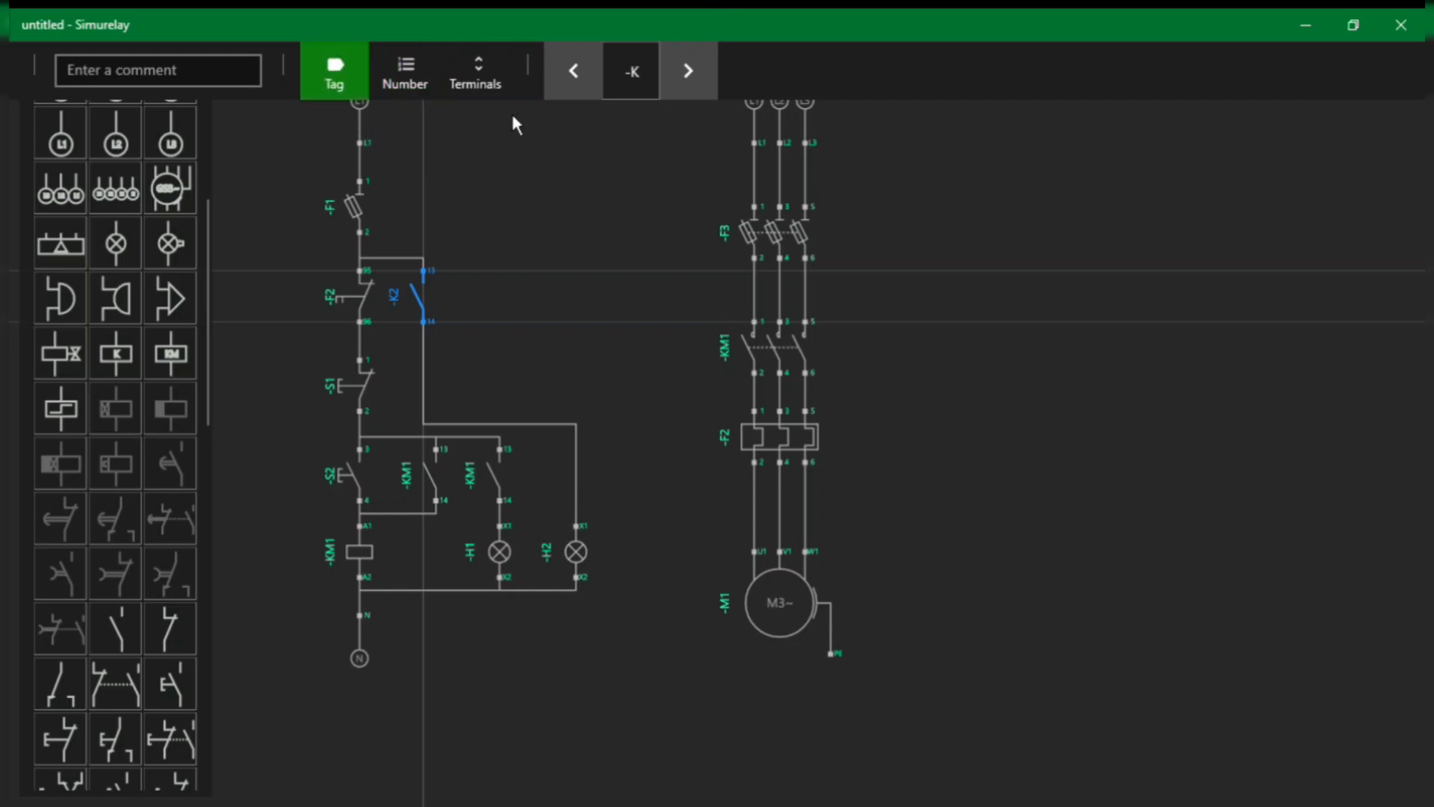
{"action": "left_click", "coordinate": [675, 91]}
{"action": "left_click", "coordinate": [674, 91]}
{"action": "left_click", "coordinate": [674, 91]}
- Set the terminal numbers of the KM1 contact above lamp H1 to 23 and 24
{"action": "left_click", "coordinate": [520, 486]}
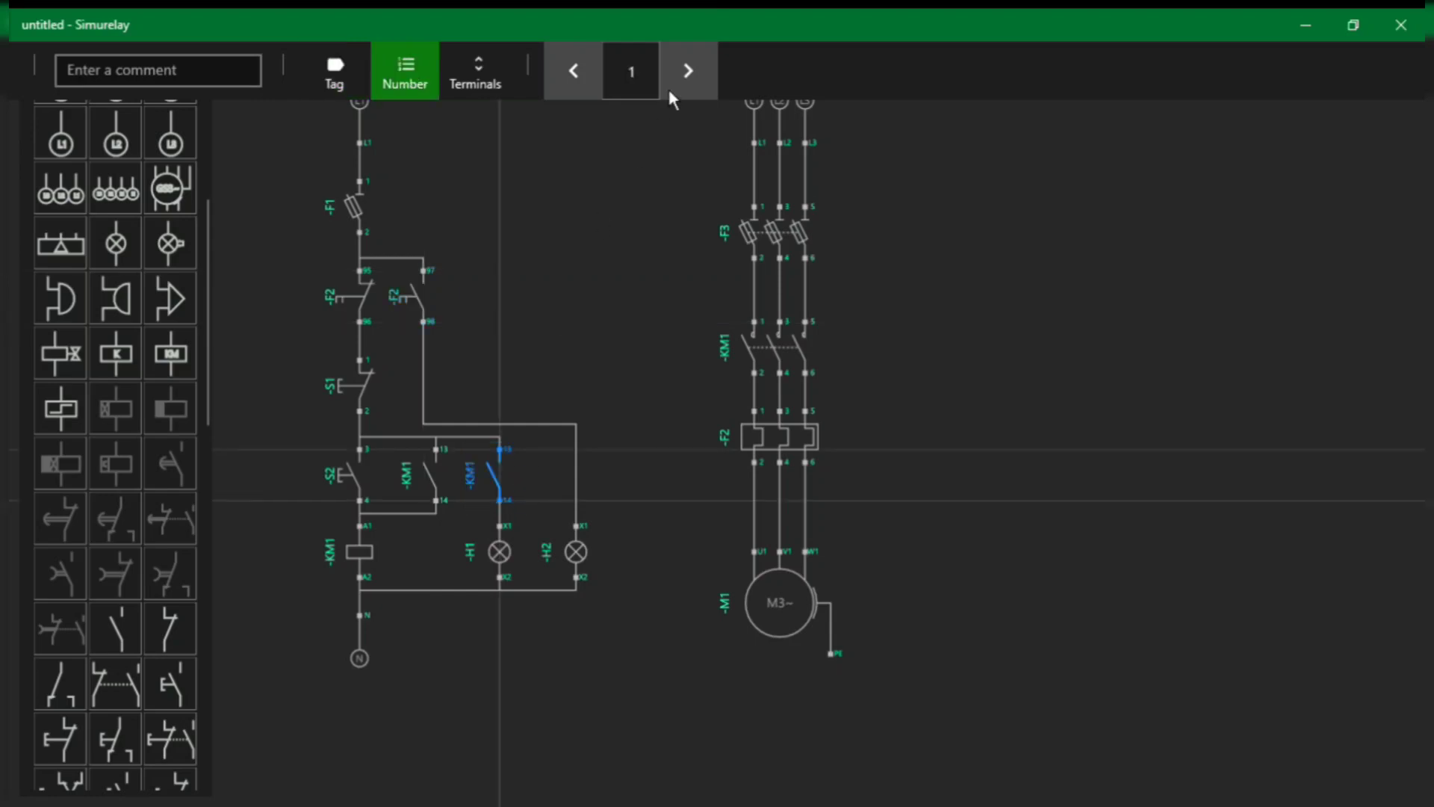
{"action": "left_click", "coordinate": [482, 86]}
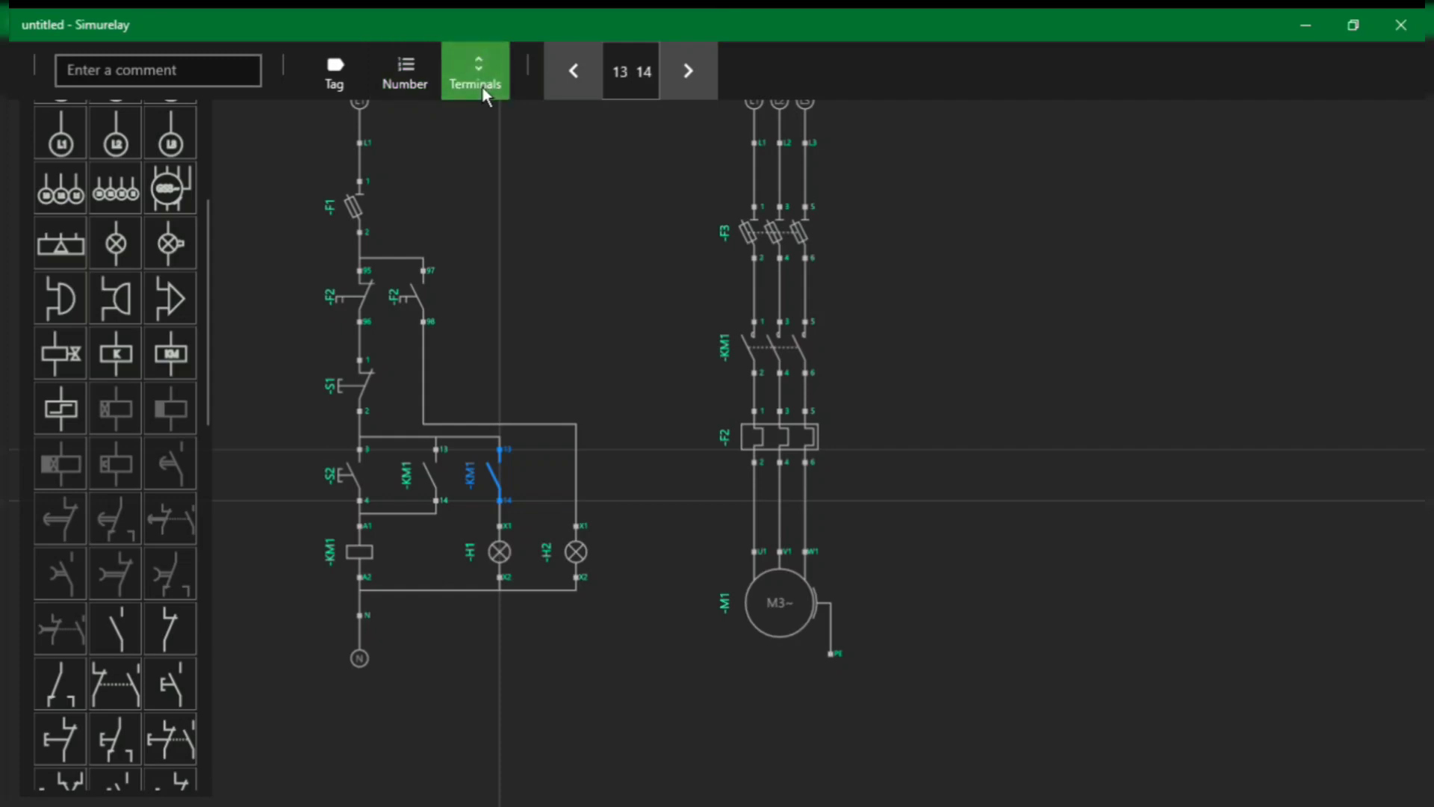
{"action": "left_click", "coordinate": [709, 86]}
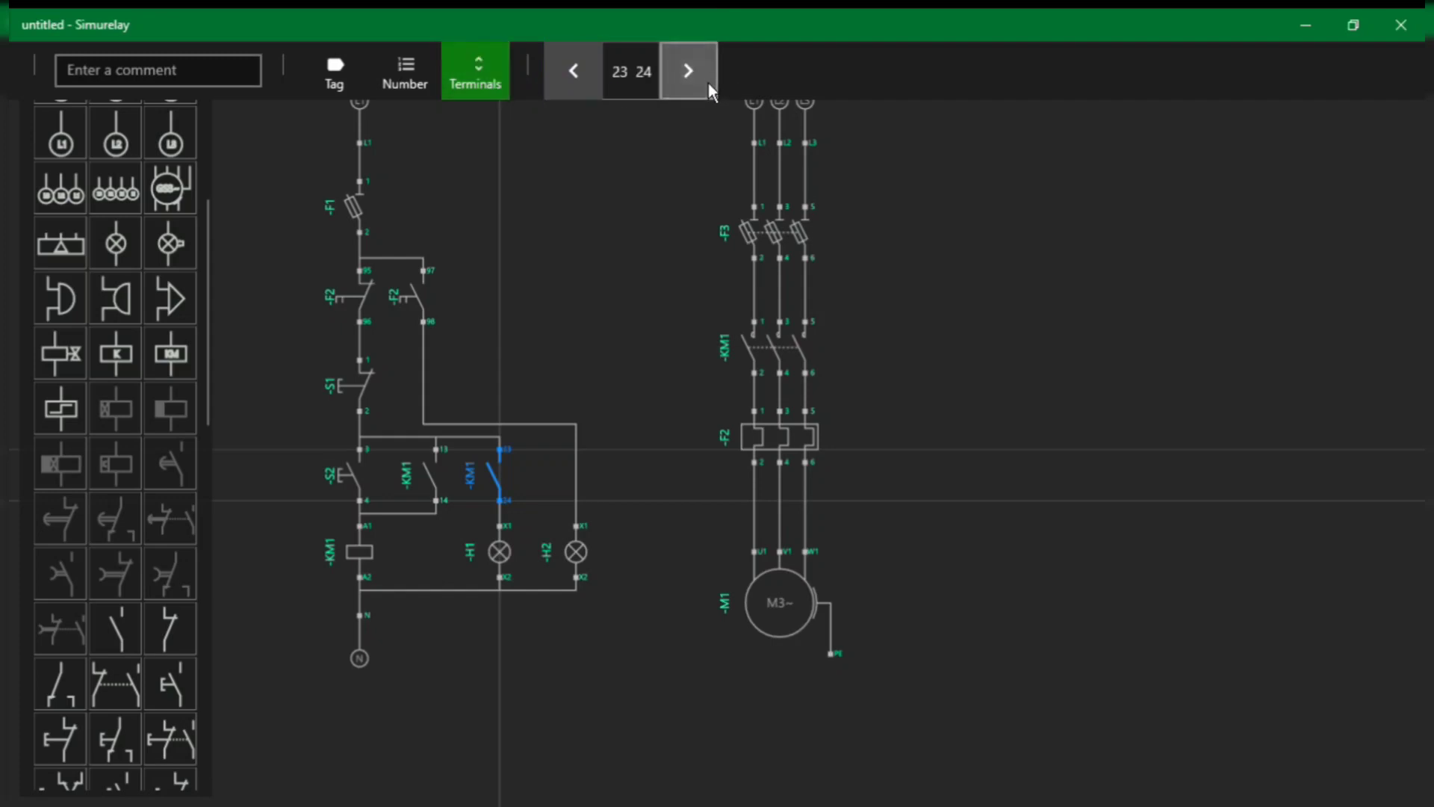
{"action": "left_click", "coordinate": [637, 322]}
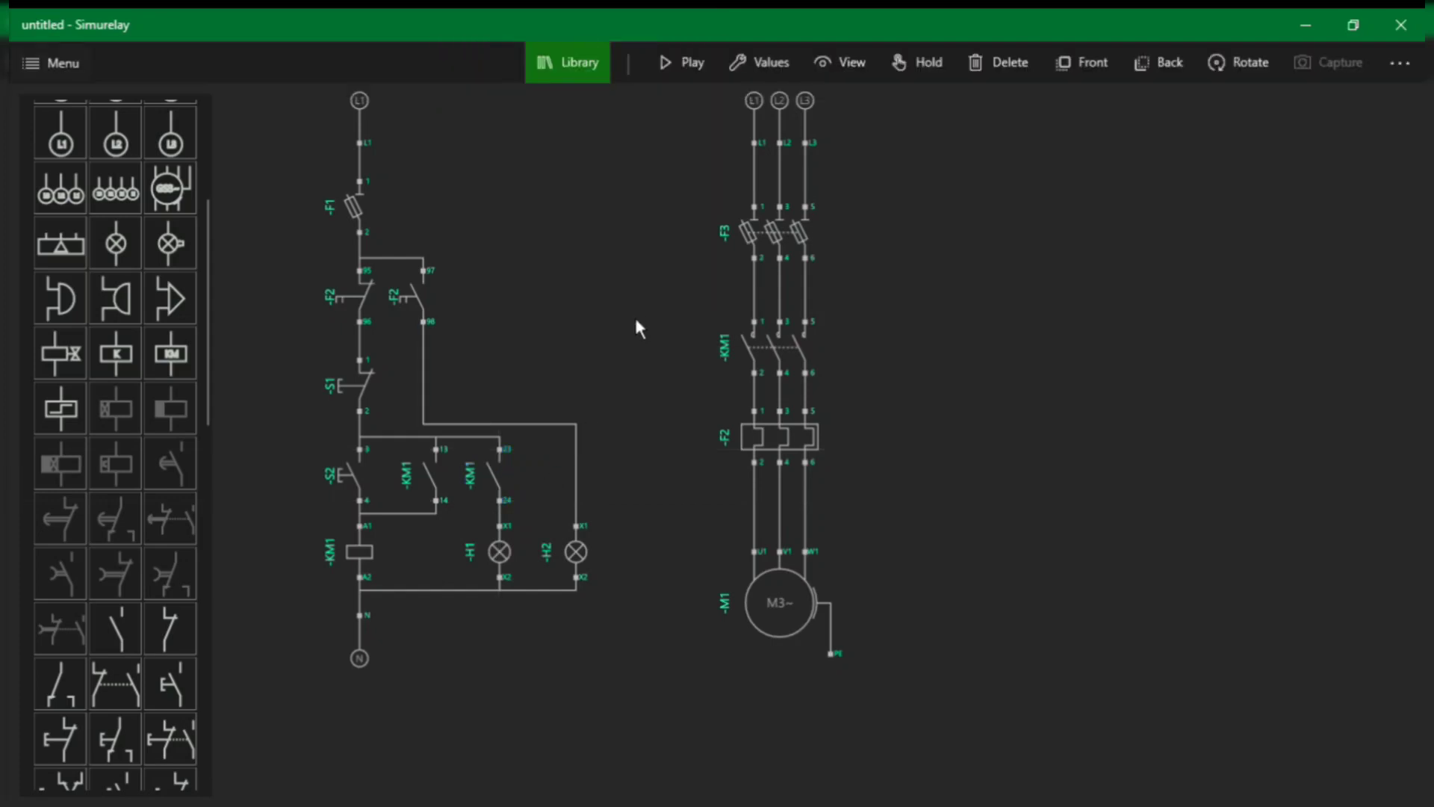
- Simulate the circuit by closing fuses F1 and F3, starting with S2 and tripping overload relay F2, and stop the simulation
{"action": "left_click", "coordinate": [681, 66]}
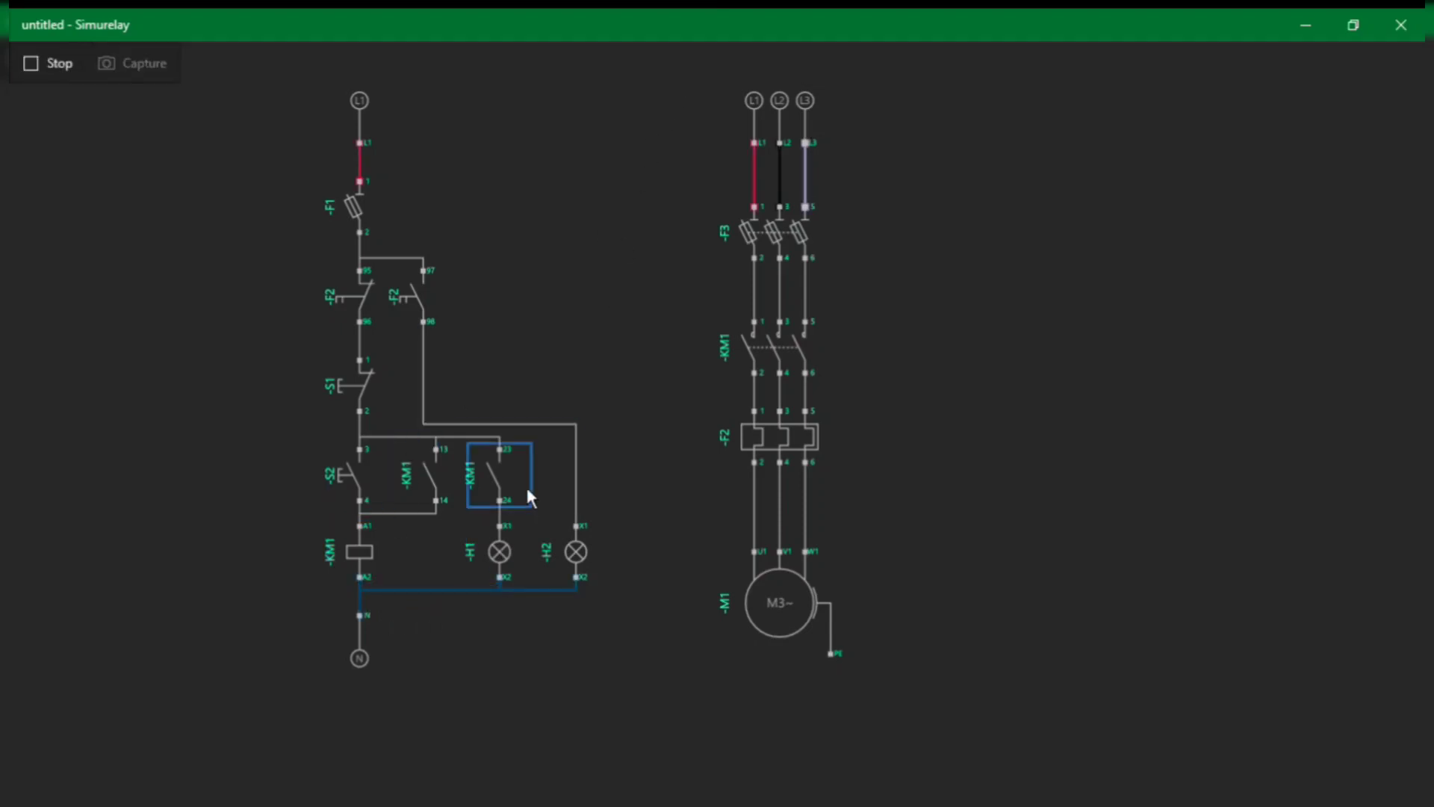
{"action": "left_click", "coordinate": [358, 207]}
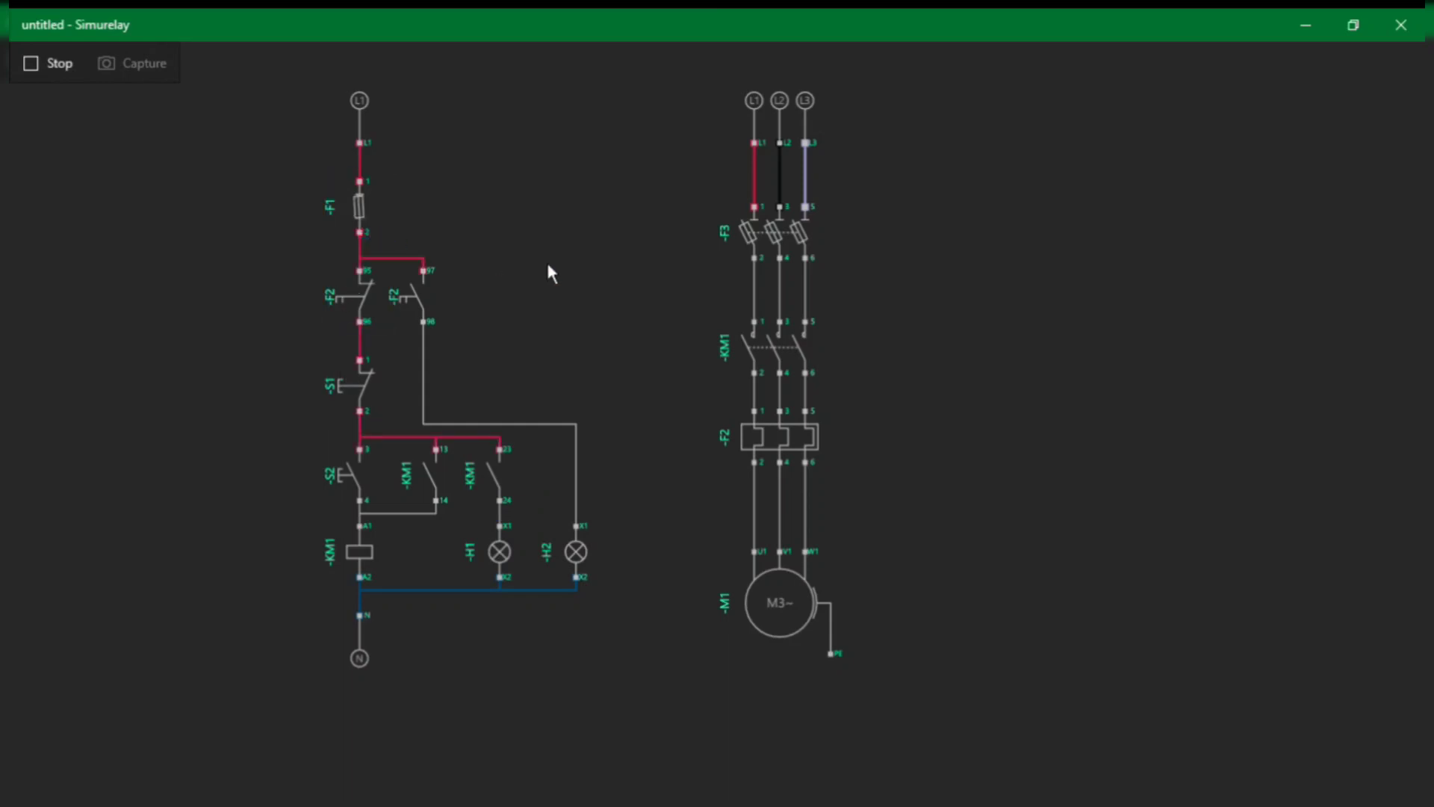
{"action": "left_click", "coordinate": [771, 251]}
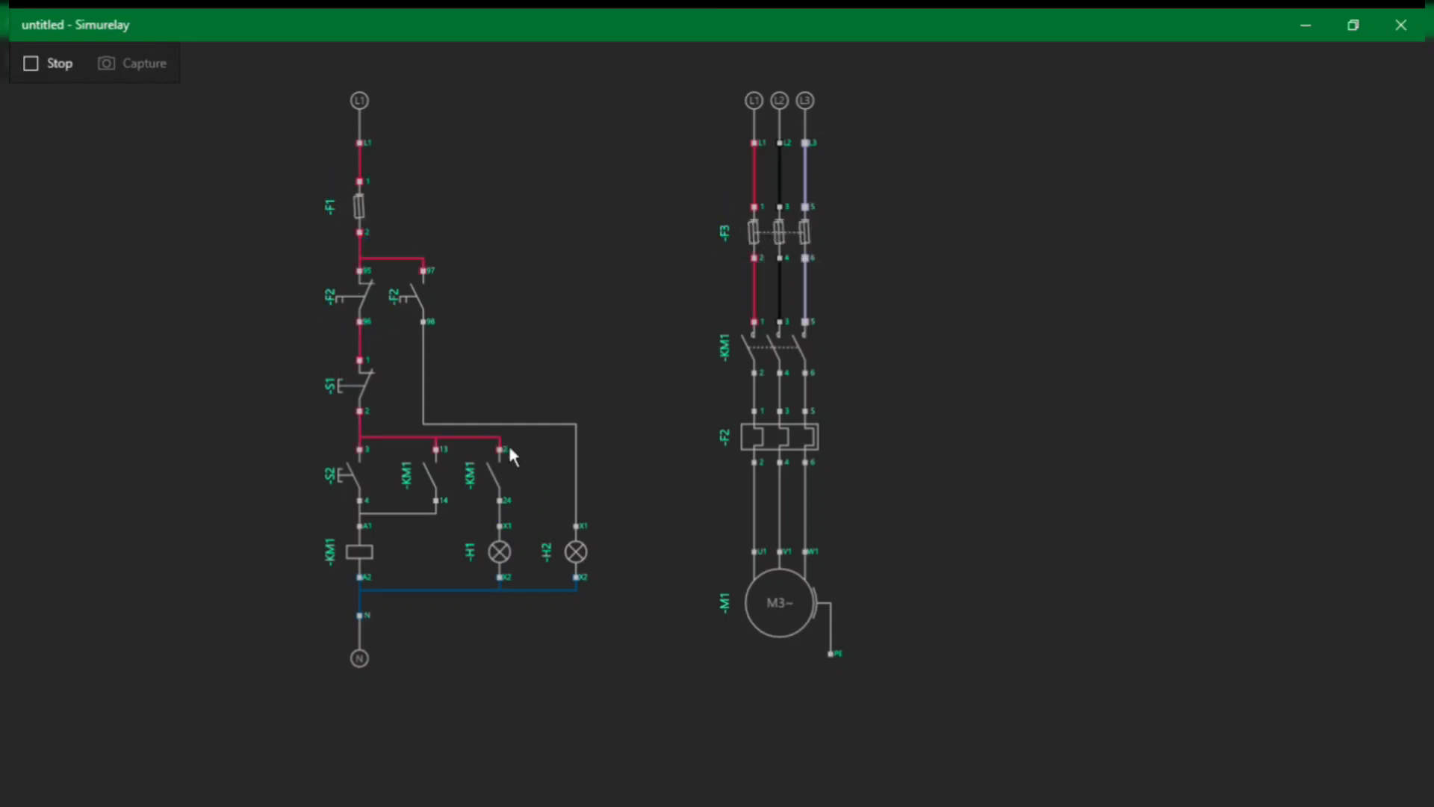
{"action": "left_click", "coordinate": [356, 497]}
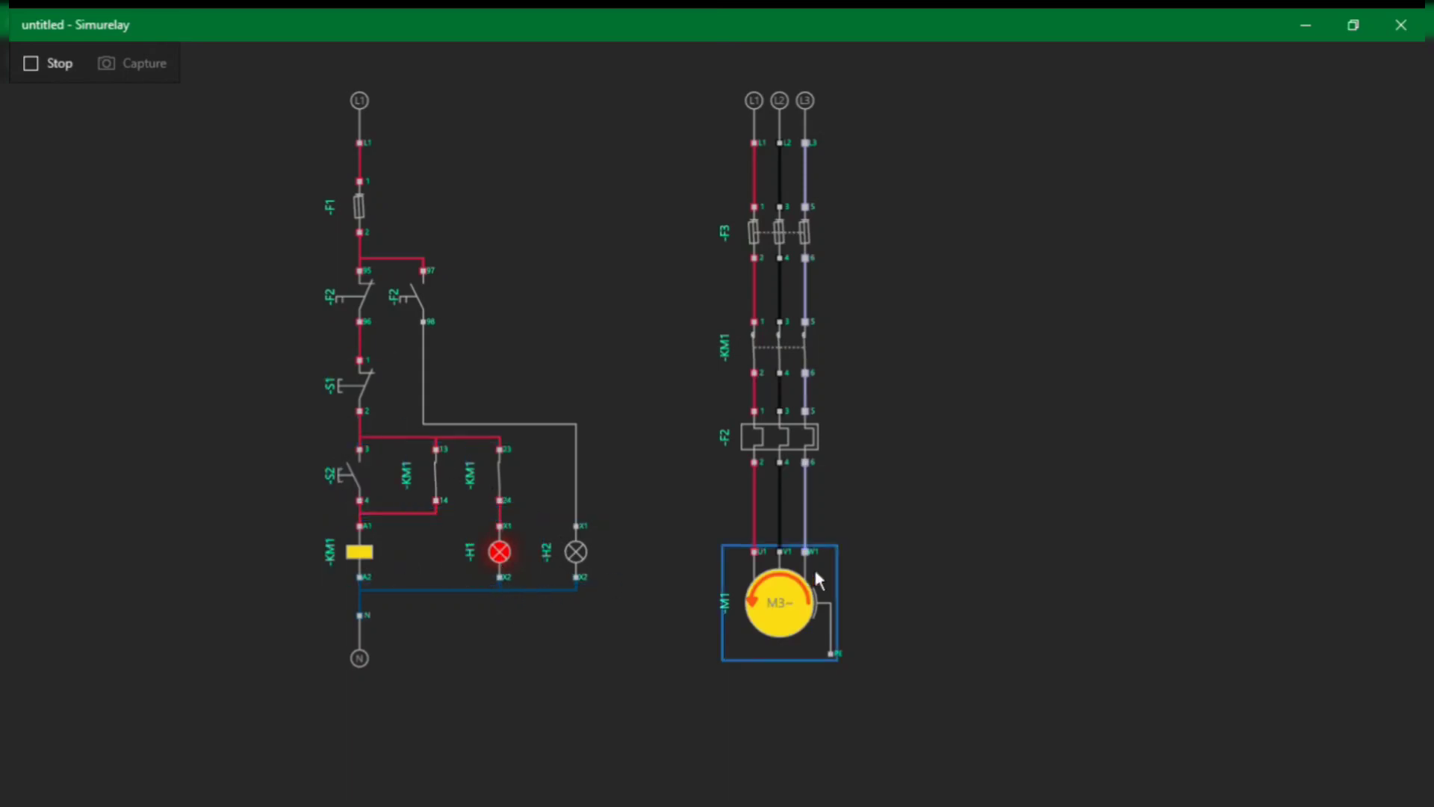
{"action": "left_click", "coordinate": [796, 453]}
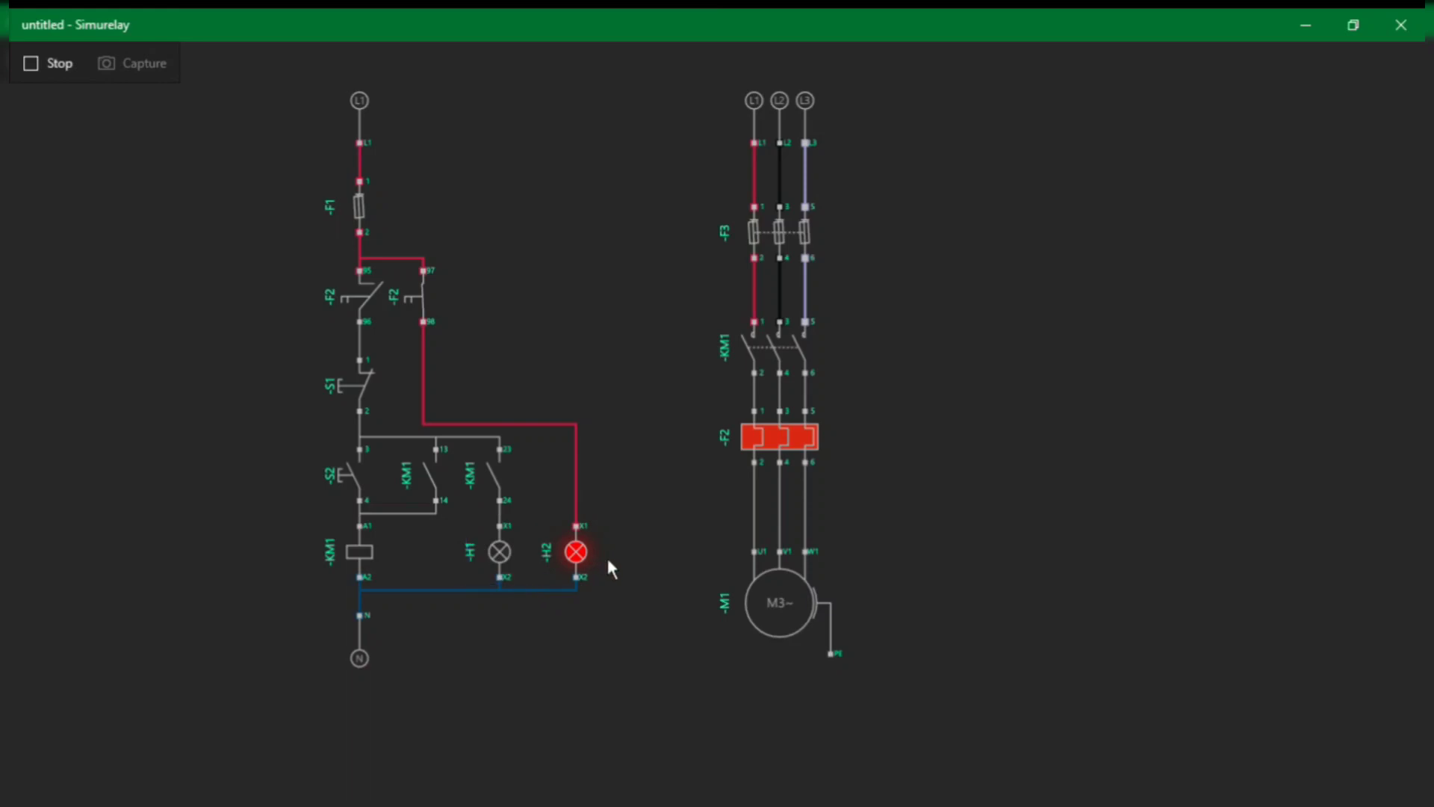
{"action": "left_click", "coordinate": [50, 63]}
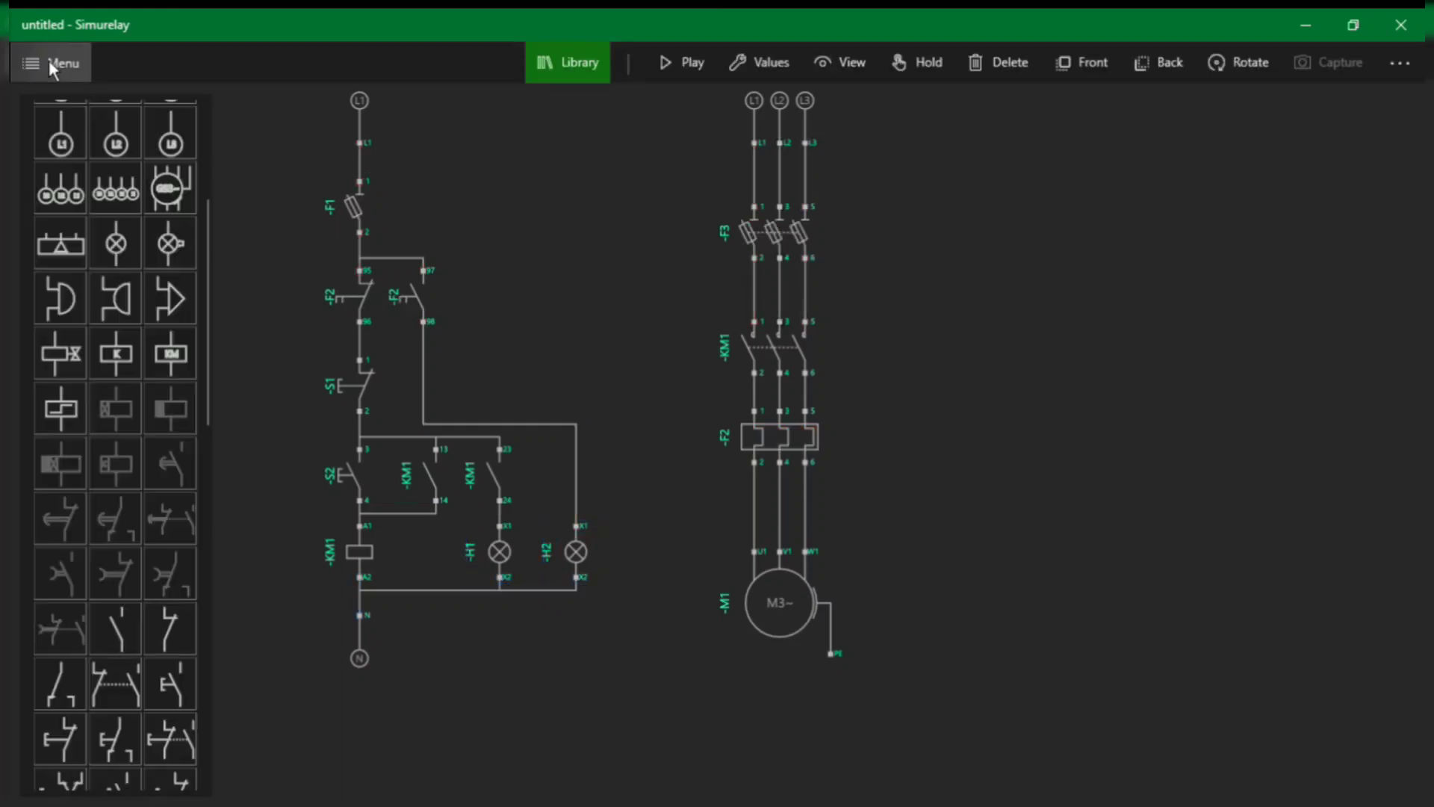
- Reposition lamp H1 directly beneath the KM1 23-24 contact, slightly higher than lamp H2
{"action": "left_click", "coordinate": [515, 552]}
{"action": "left_click_drag", "start_coordinate": [517, 558], "coordinate": [729, 249]}
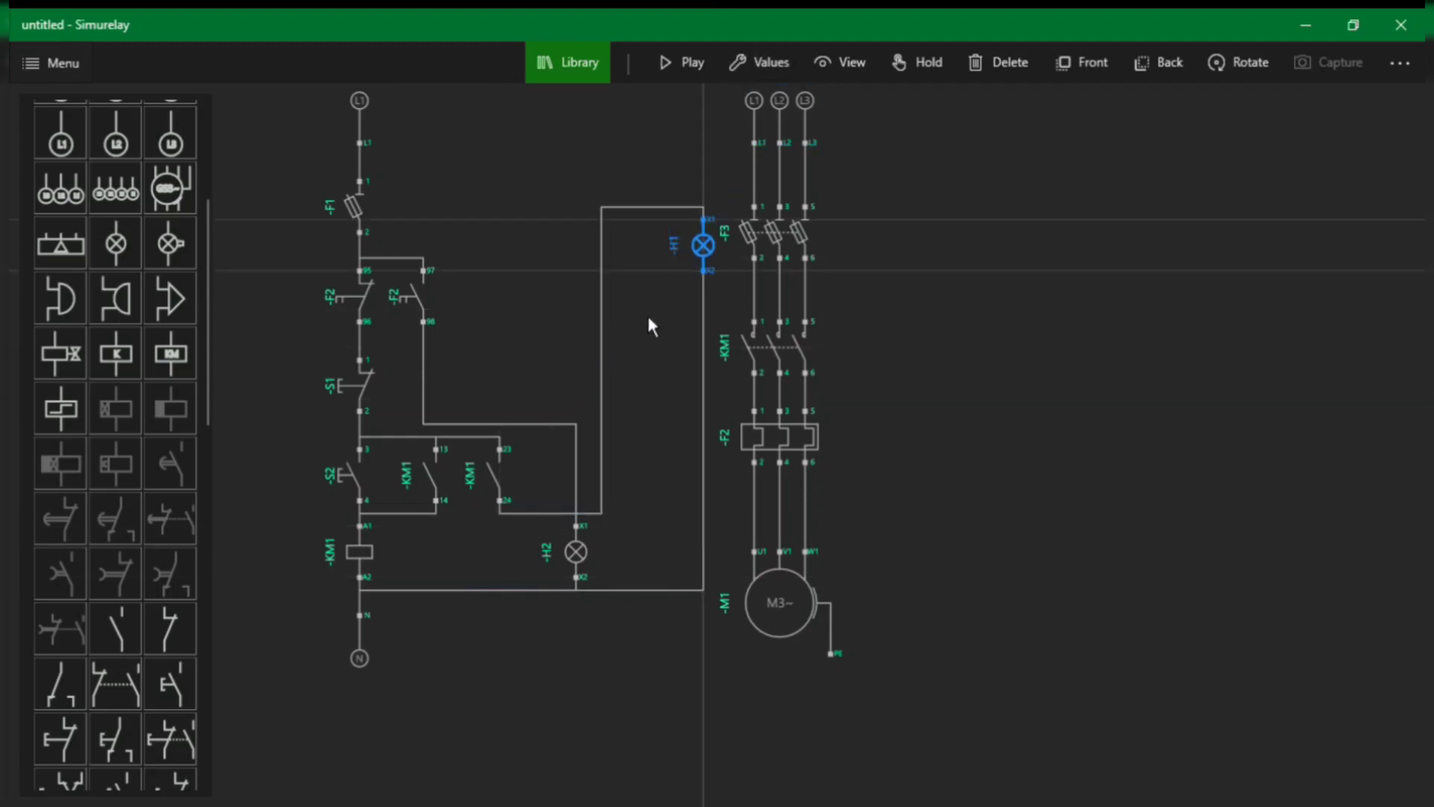
{"action": "left_click_drag", "start_coordinate": [714, 256], "coordinate": [508, 549]}
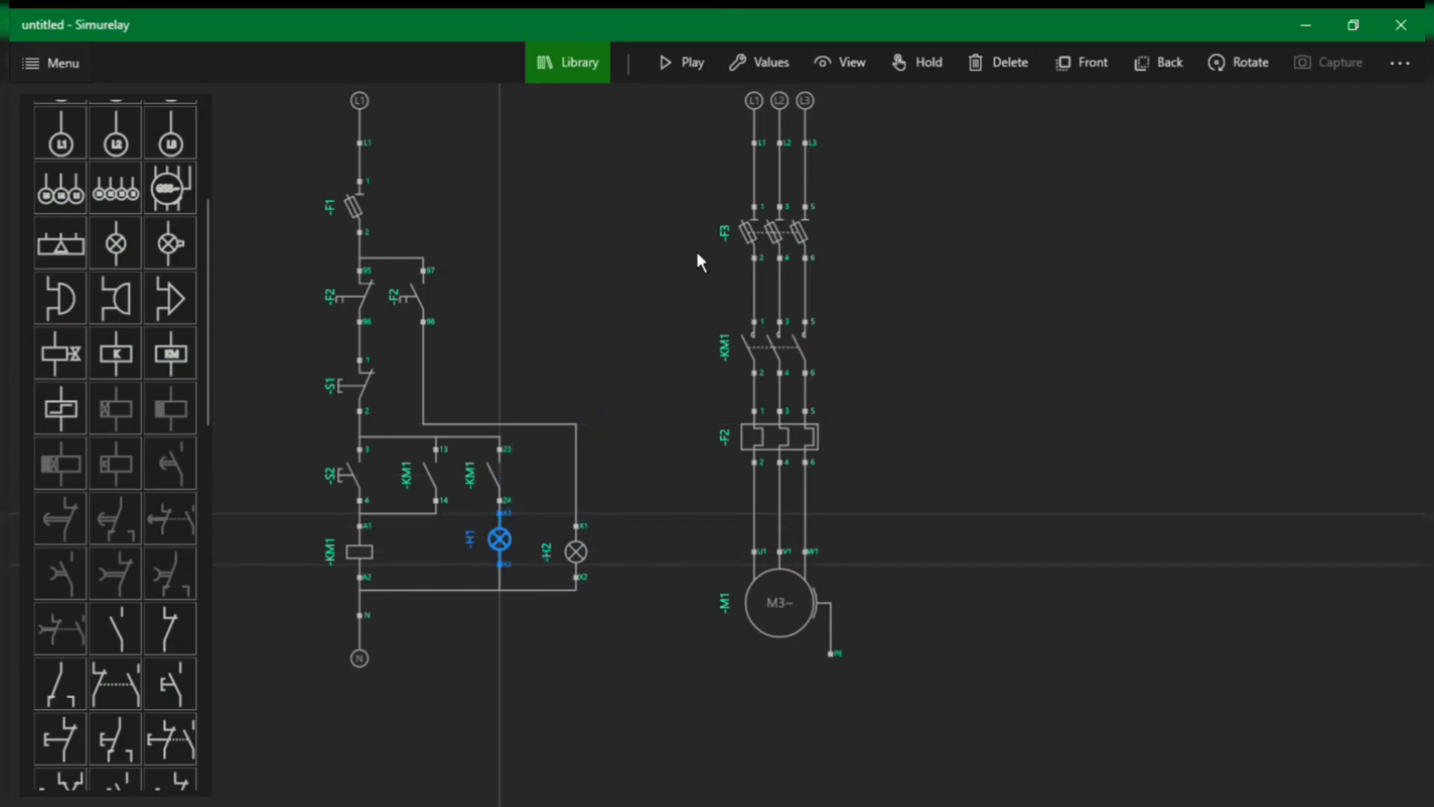
- Set the colour of lamp H1 to green
{"action": "left_click", "coordinate": [789, 77]}
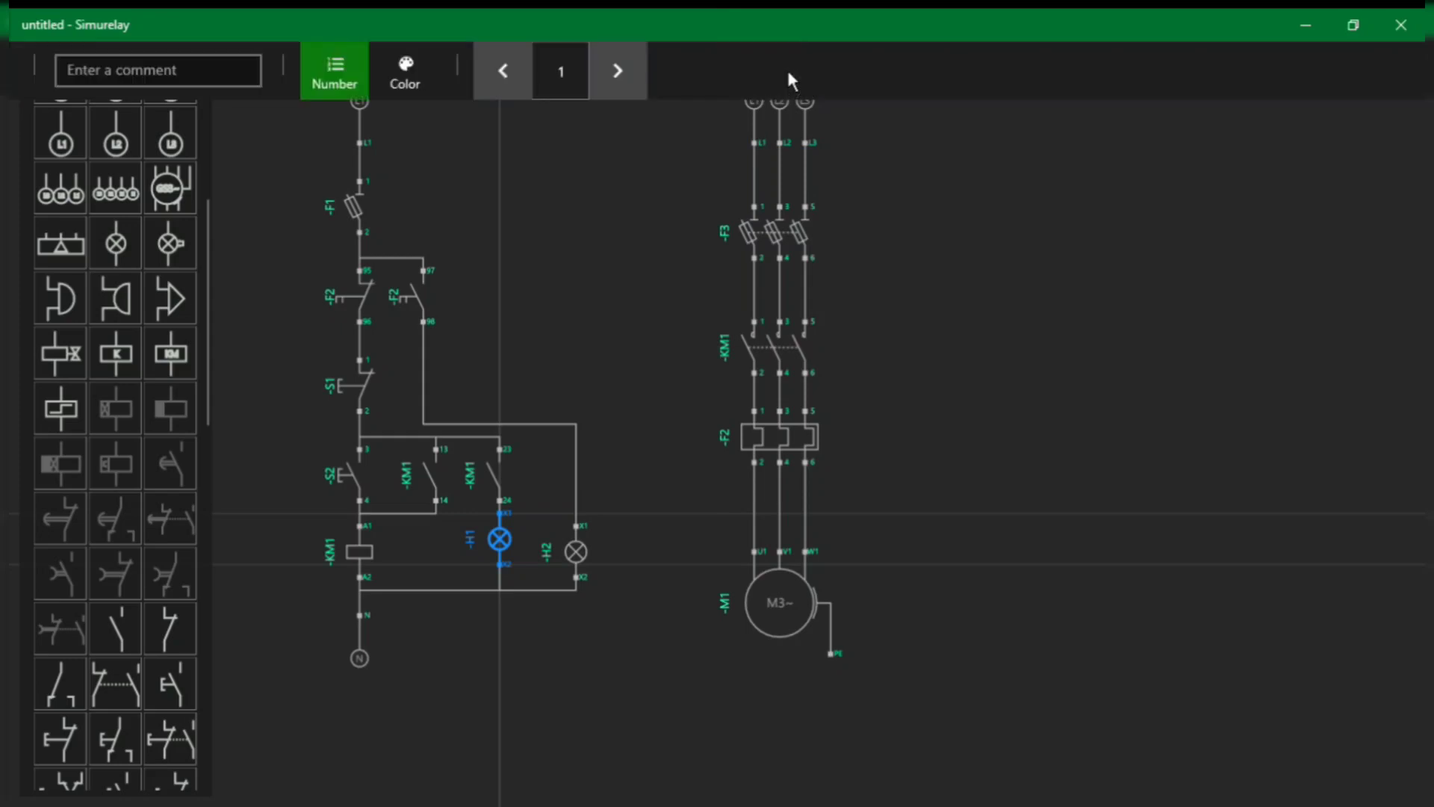
{"action": "left_click", "coordinate": [436, 83]}
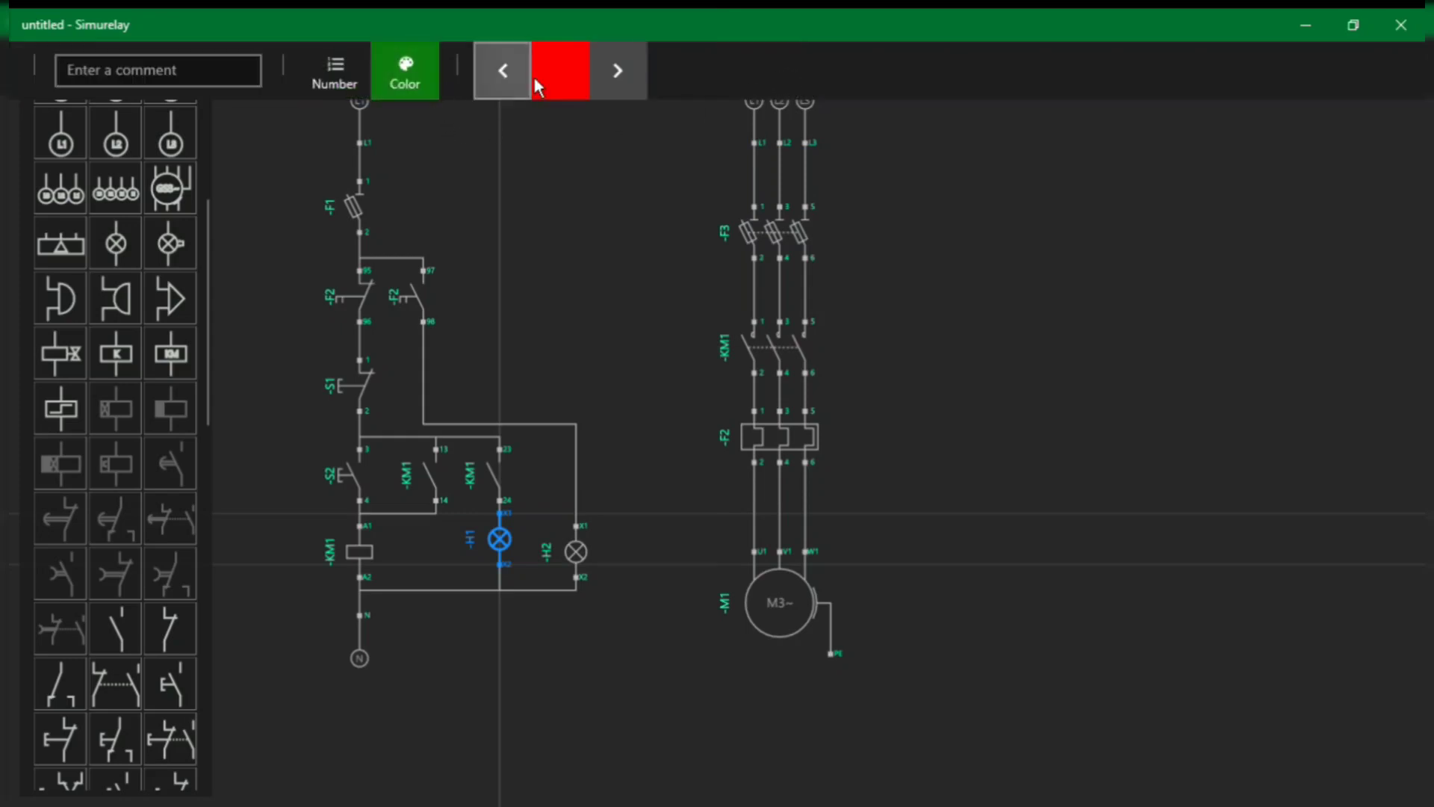
{"action": "left_click", "coordinate": [618, 71]}
{"action": "left_click", "coordinate": [618, 71]}
{"action": "left_click", "coordinate": [618, 71]}
{"action": "left_click", "coordinate": [619, 71]}
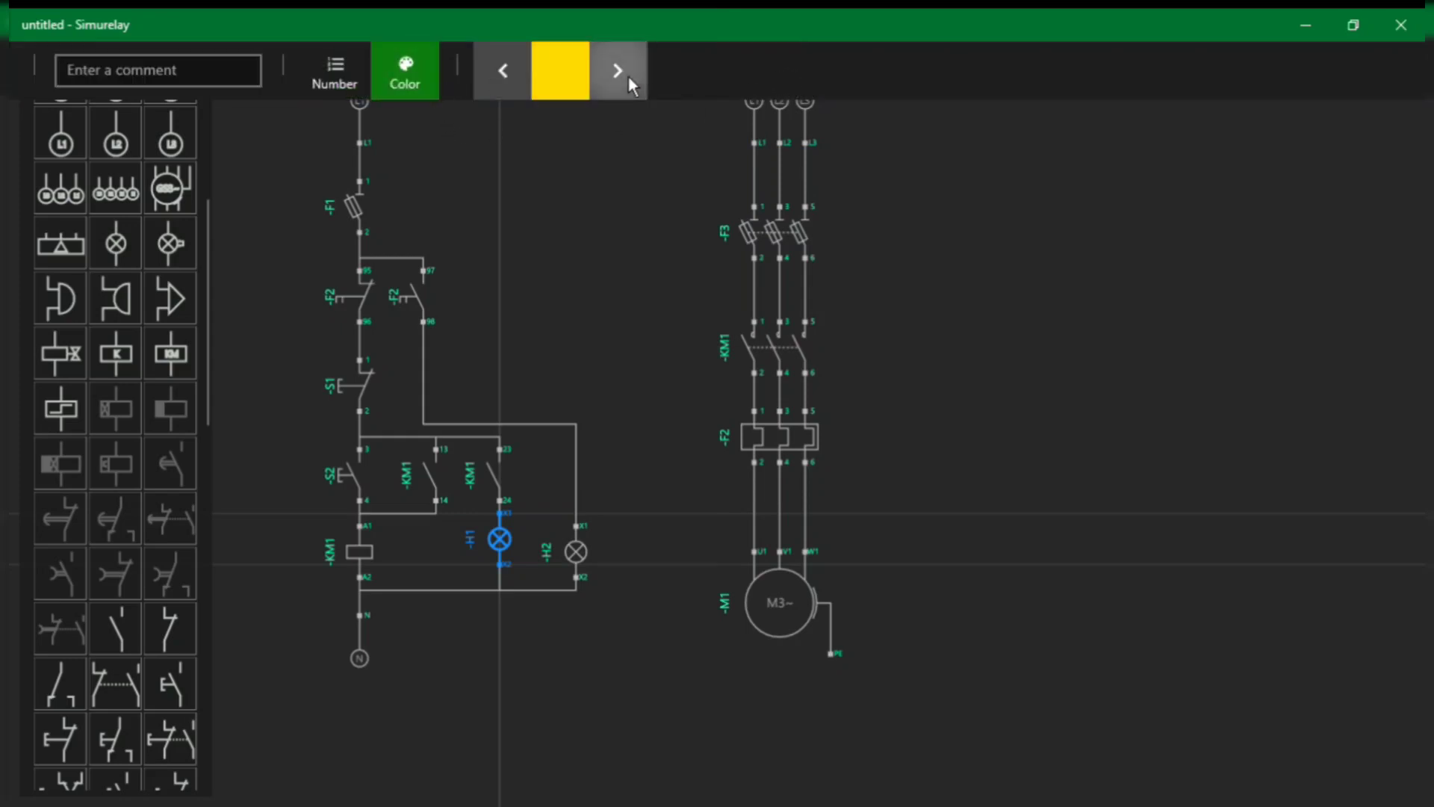
{"action": "left_click", "coordinate": [629, 78]}
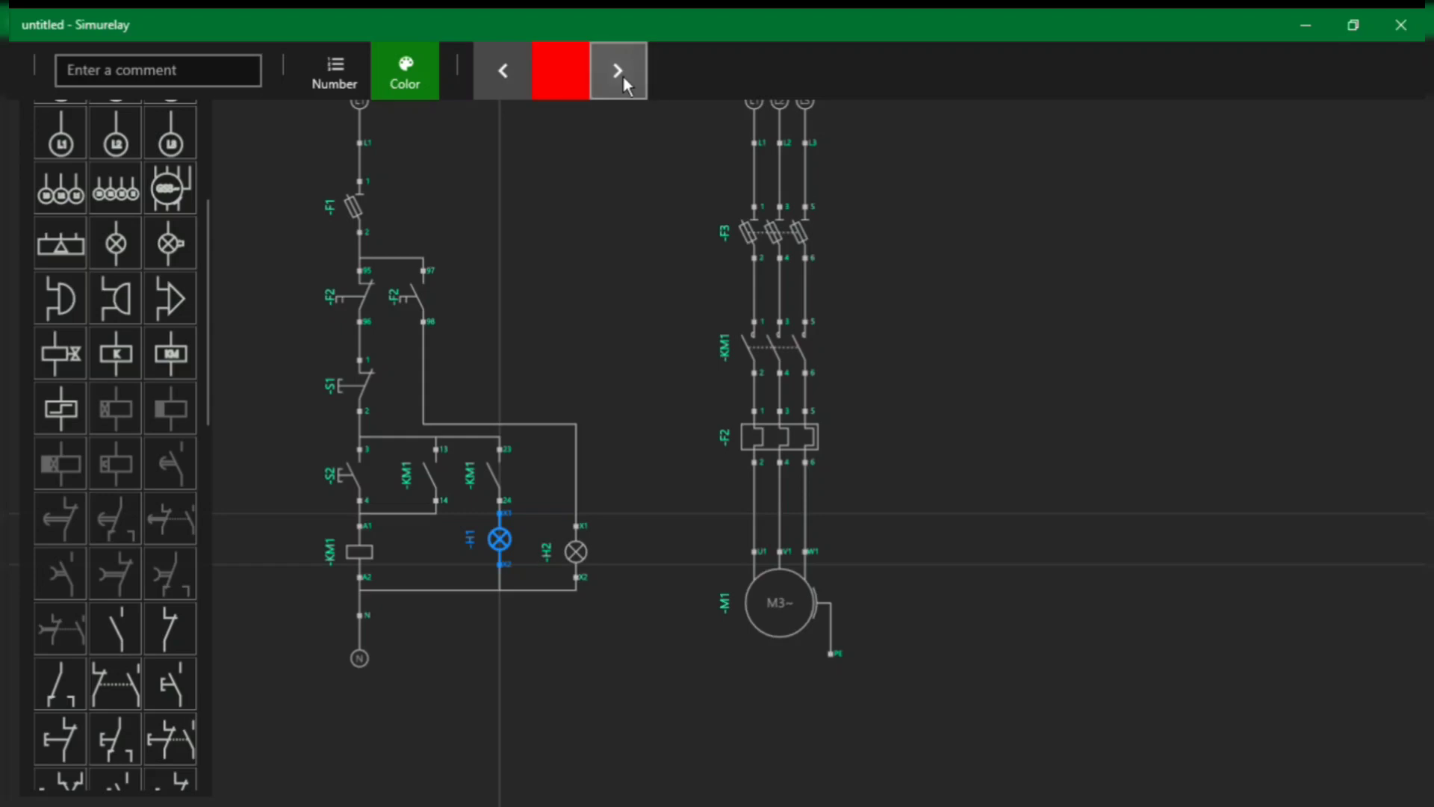
{"action": "left_click", "coordinate": [619, 76]}
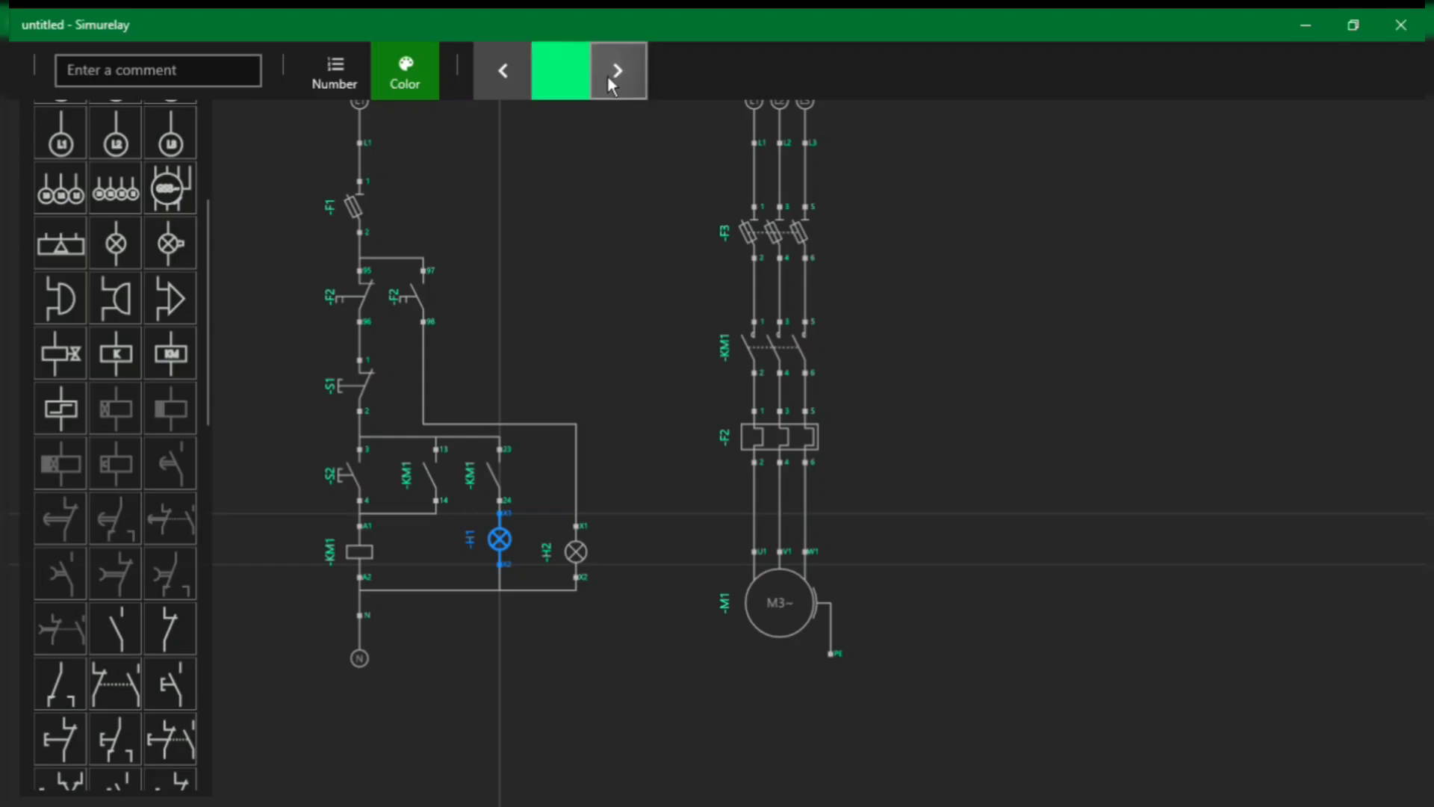
{"action": "key", "text": "Tab"}
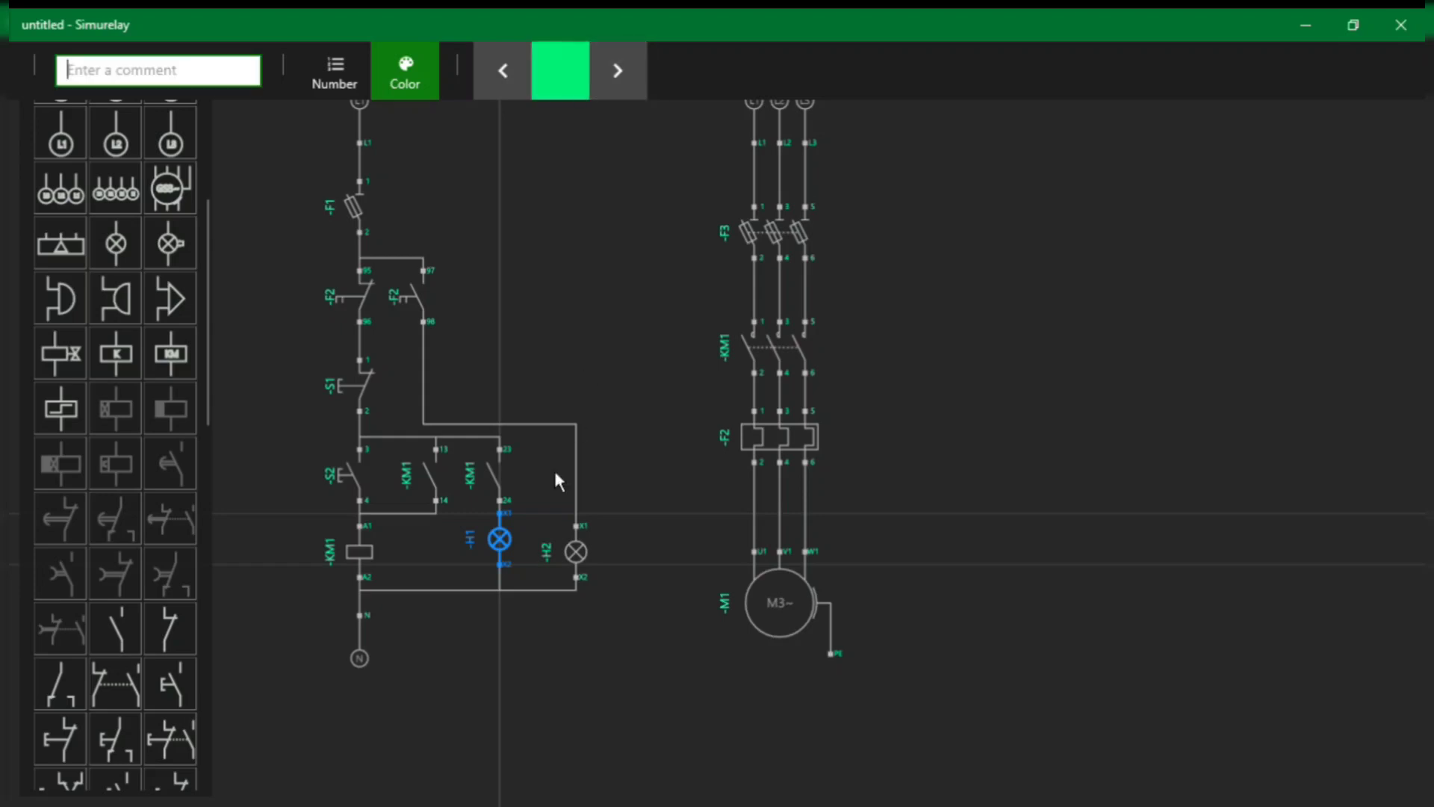
{"action": "left_click", "coordinate": [510, 540]}
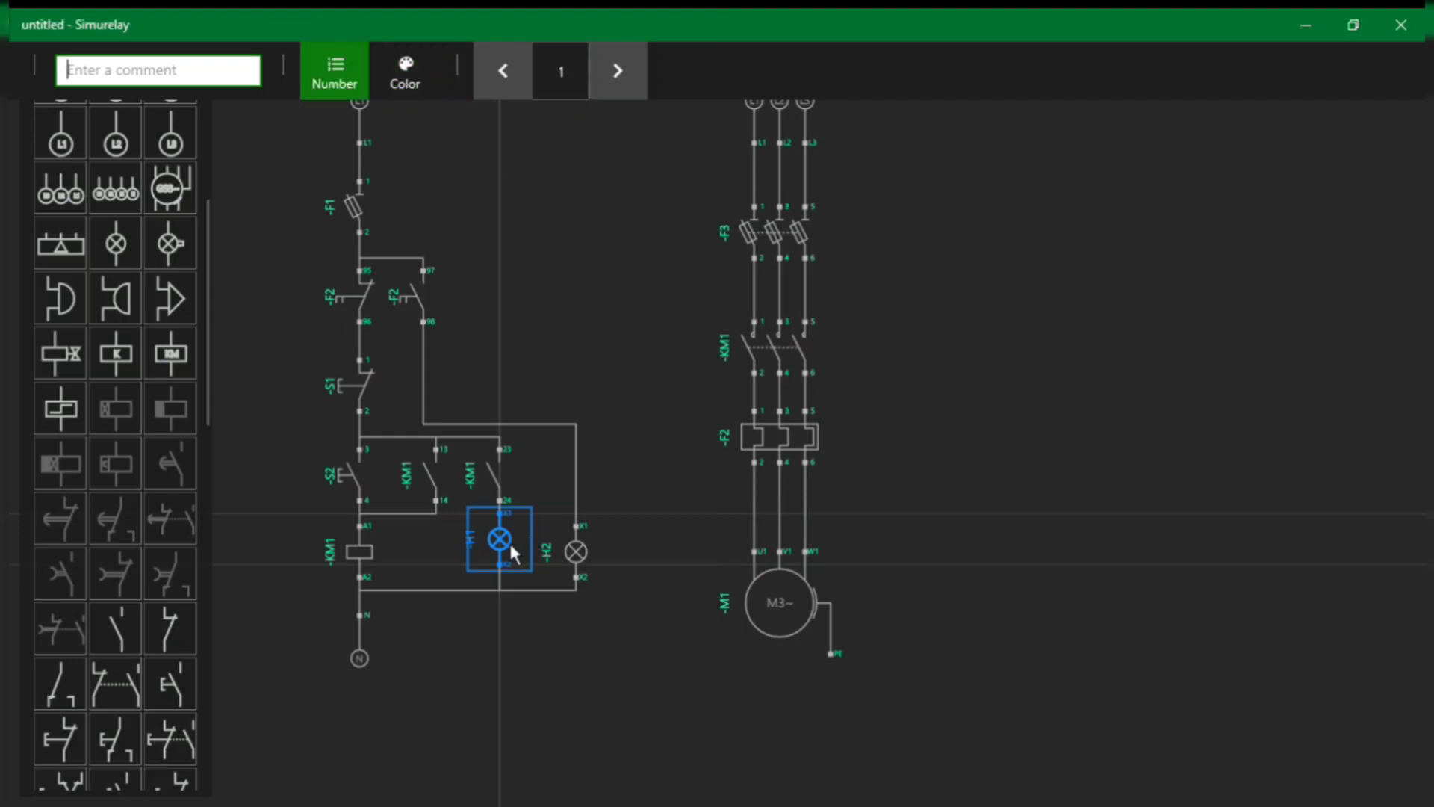
{"action": "left_click_drag", "start_coordinate": [510, 545], "coordinate": [511, 548]}
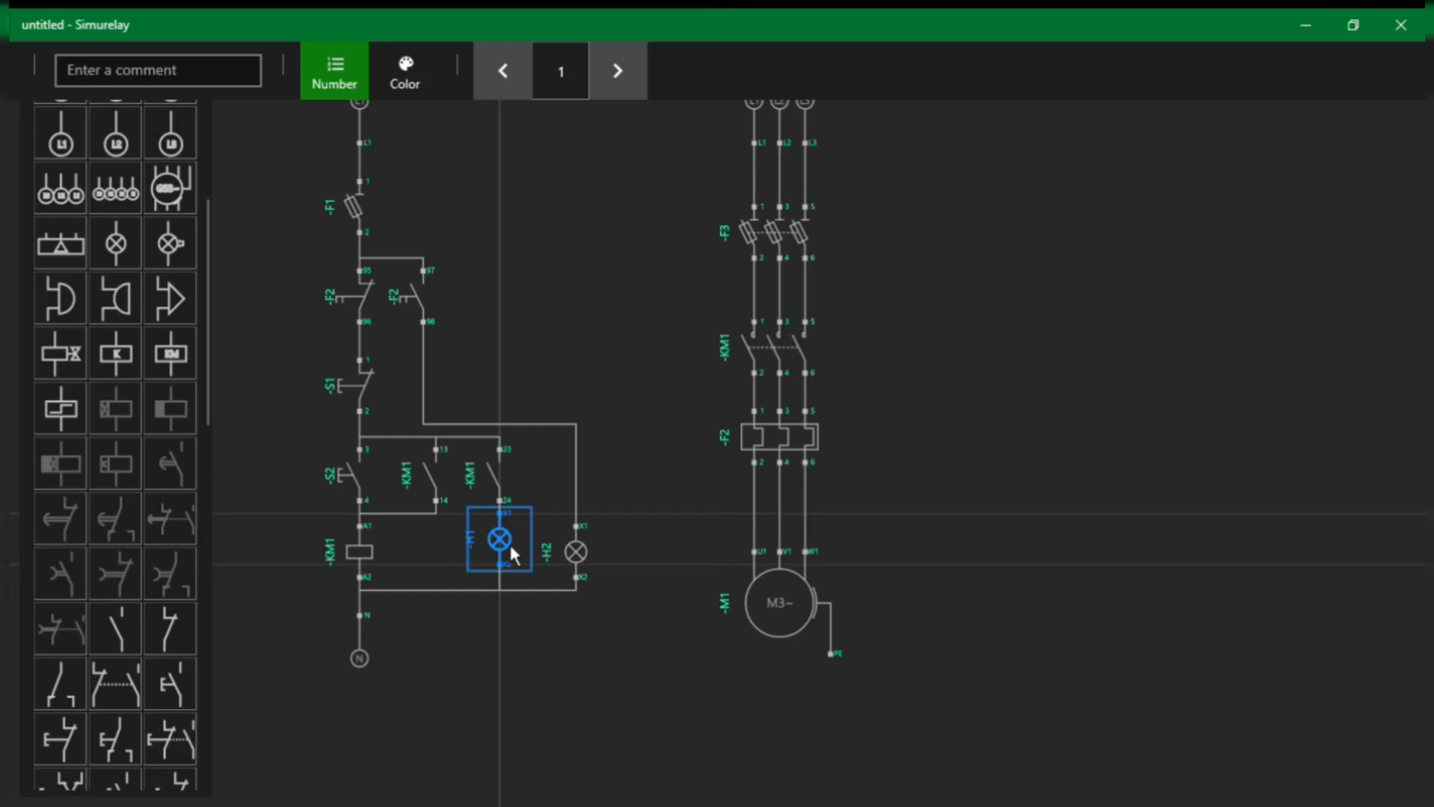
{"action": "left_click", "coordinate": [700, 278]}
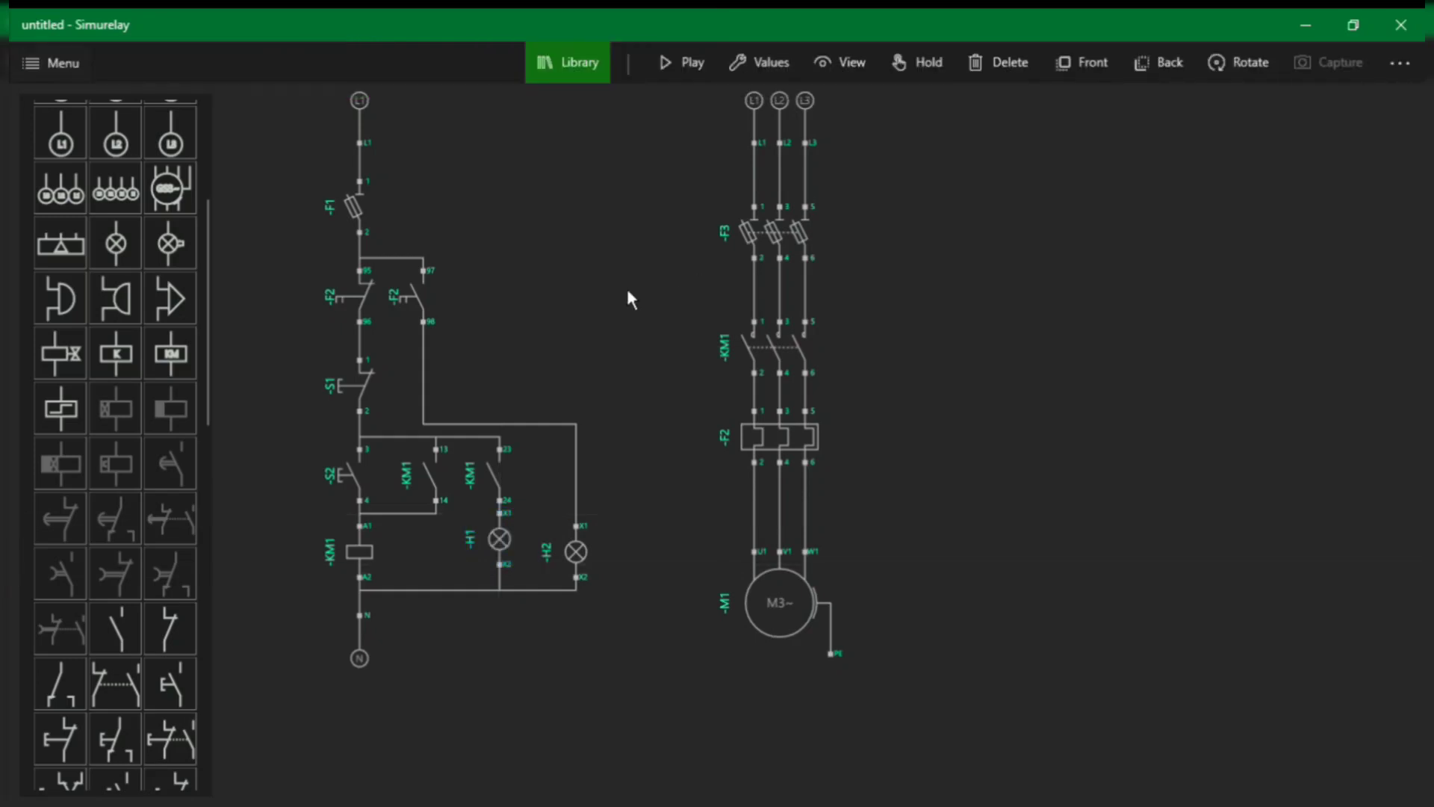
- Simulate a motor start with fuses F1 and F3 closed and S2 operated to check lamp H1's colour, and stop the simulation
{"action": "left_click", "coordinate": [702, 64]}
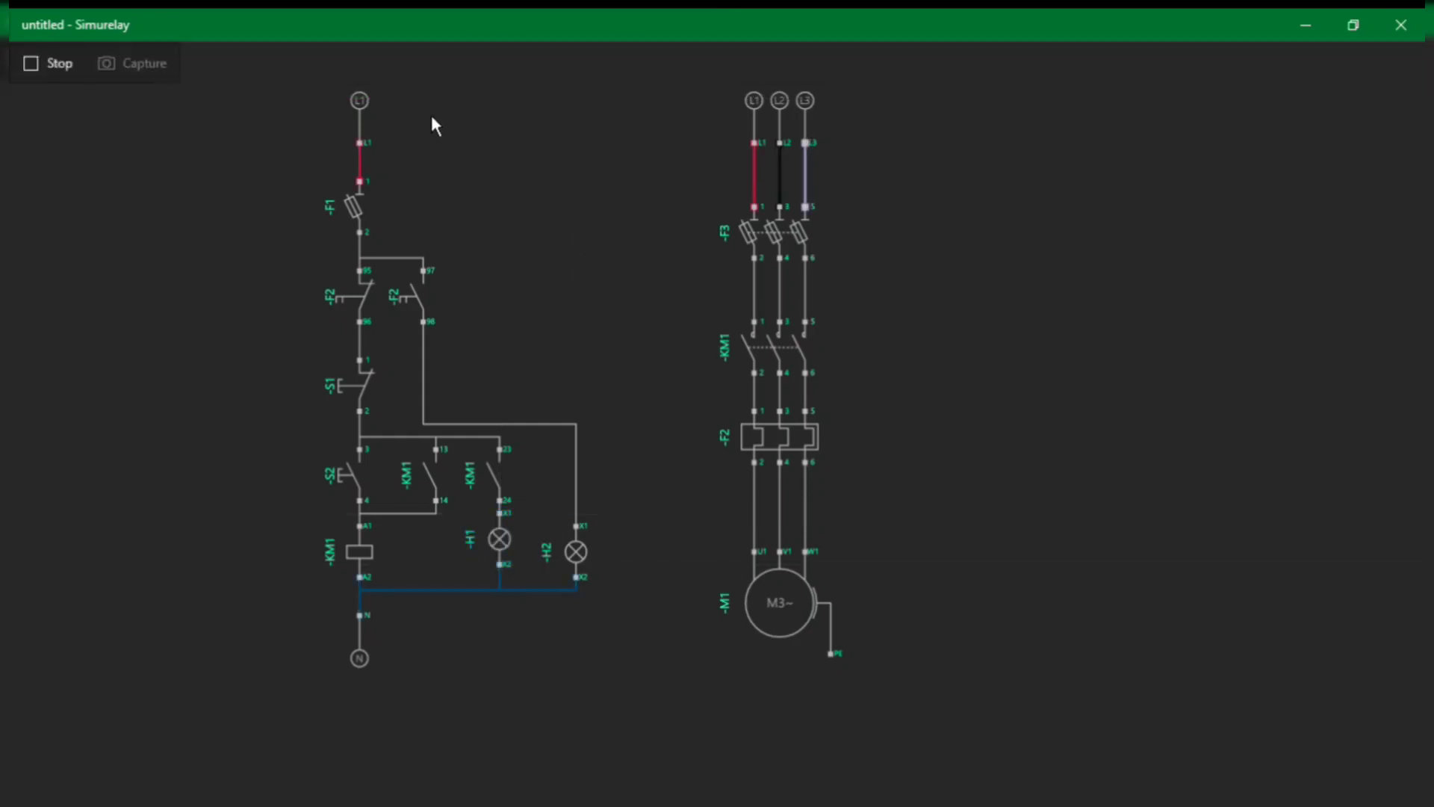
{"action": "left_click", "coordinate": [352, 224]}
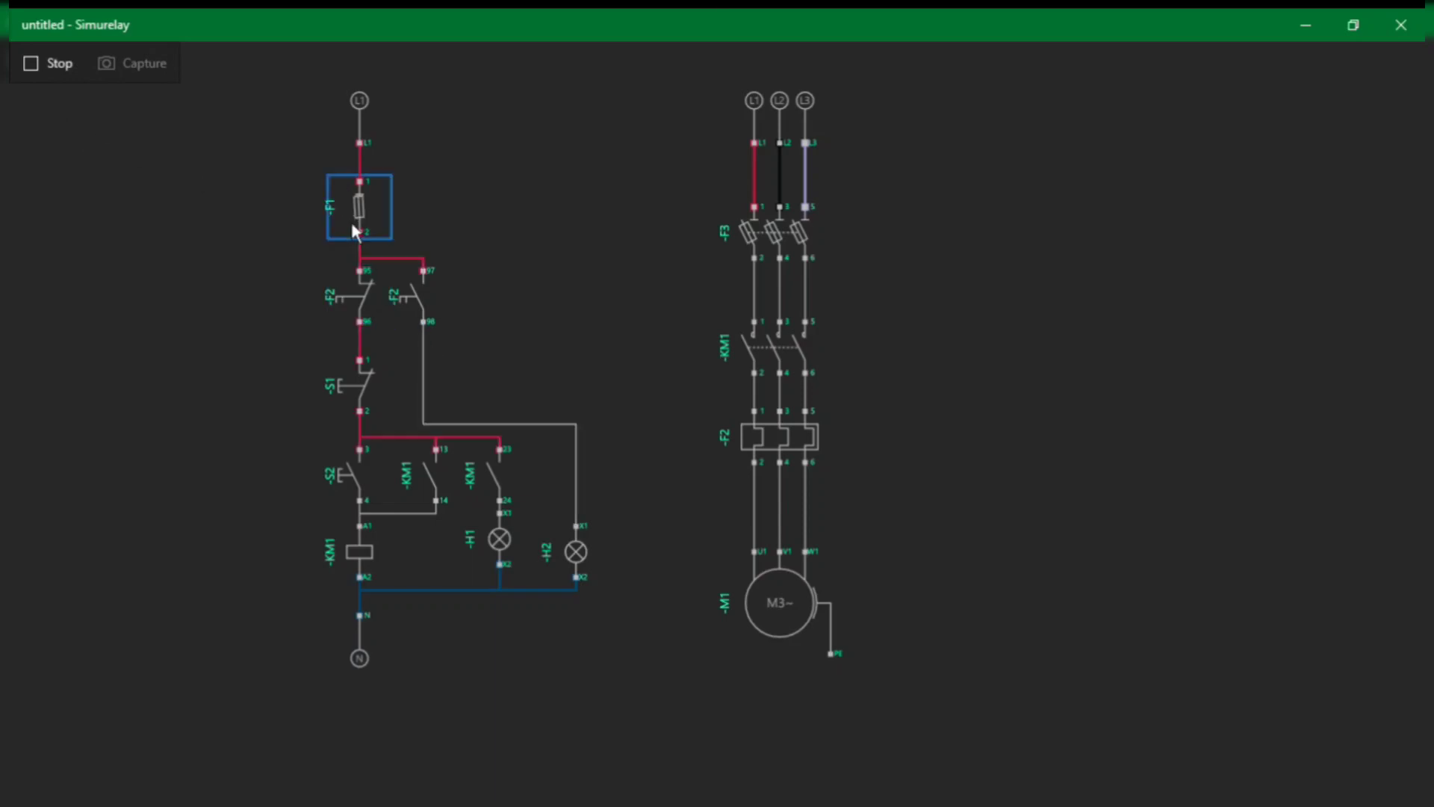
{"action": "left_click", "coordinate": [761, 250]}
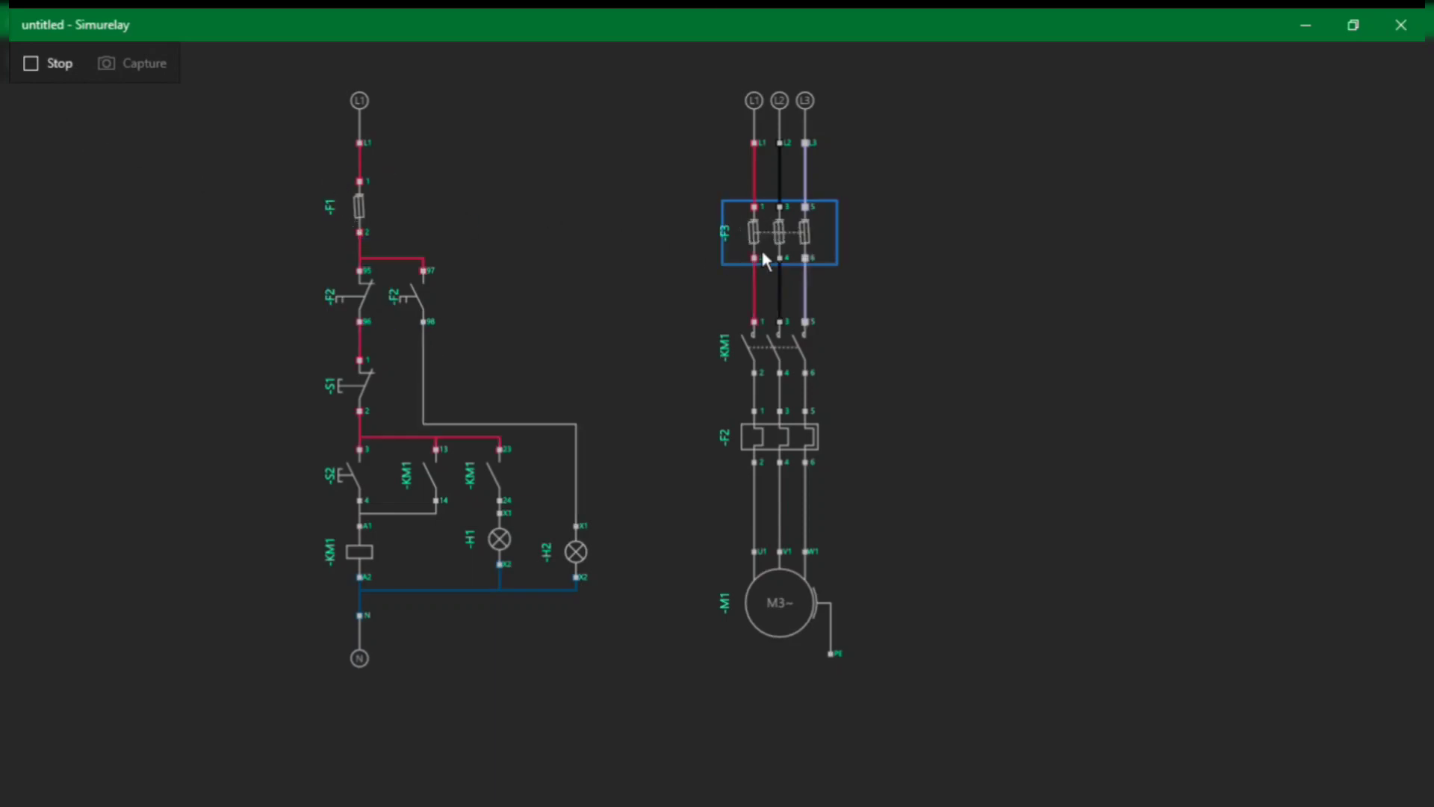
{"action": "left_click", "coordinate": [362, 502]}
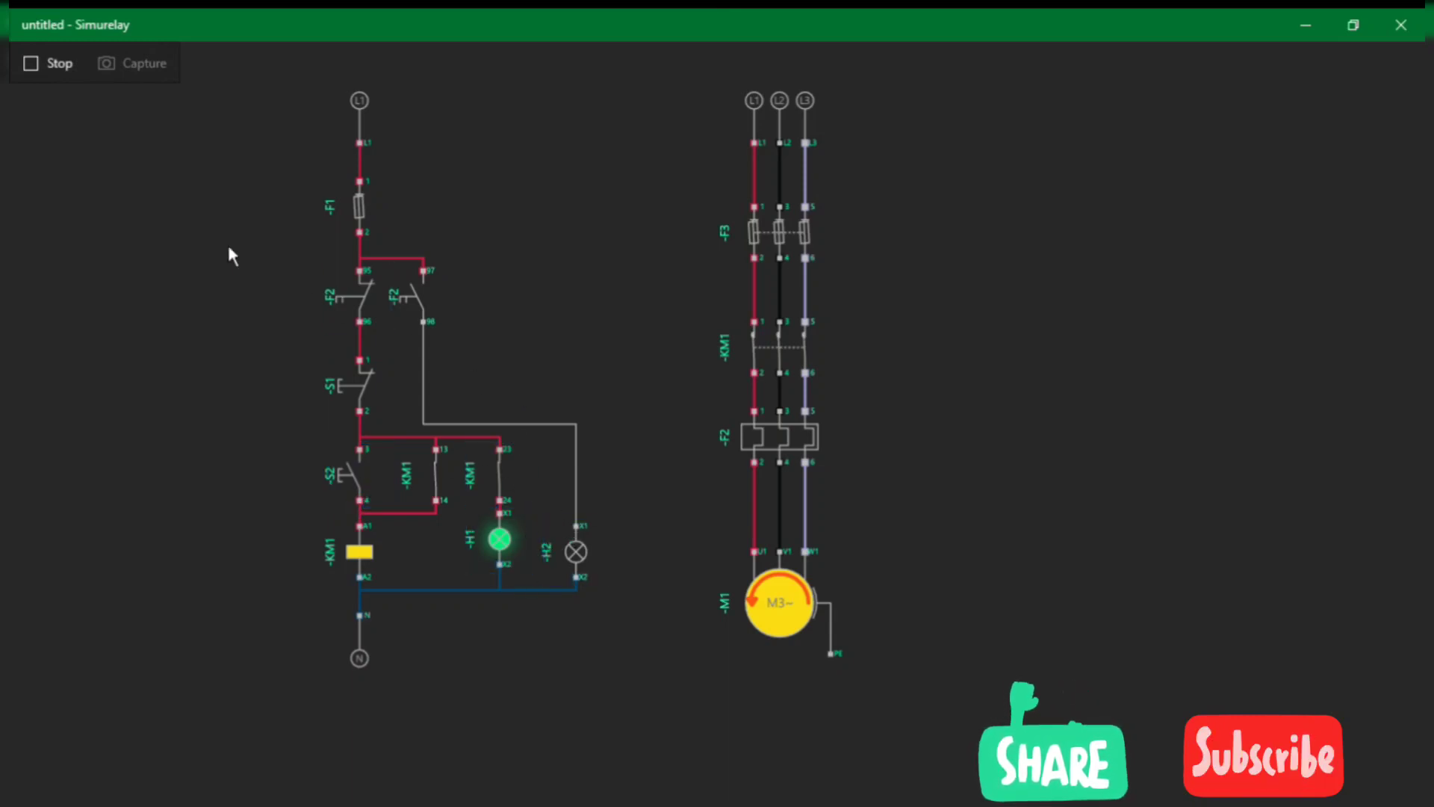
{"action": "left_click", "coordinate": [57, 78]}
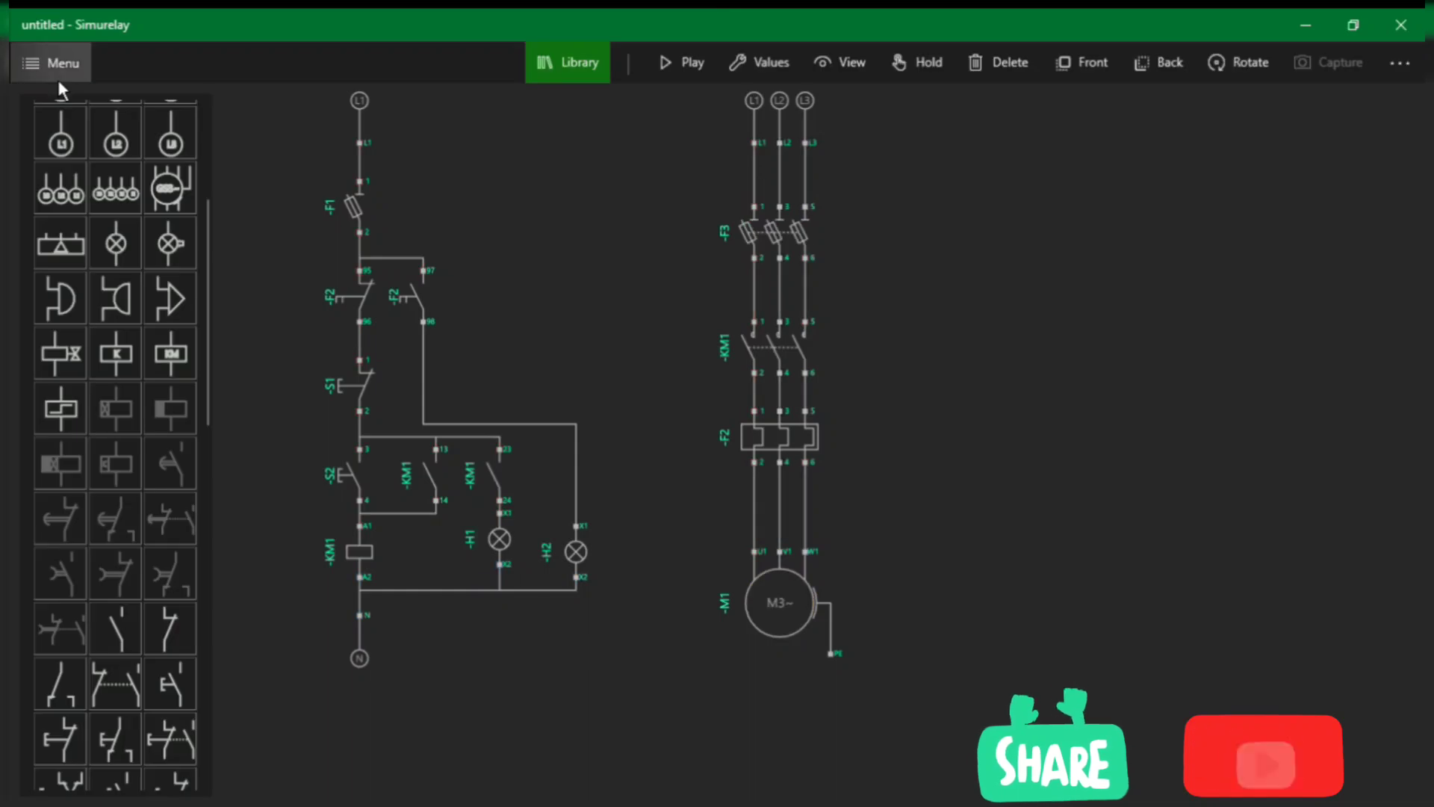